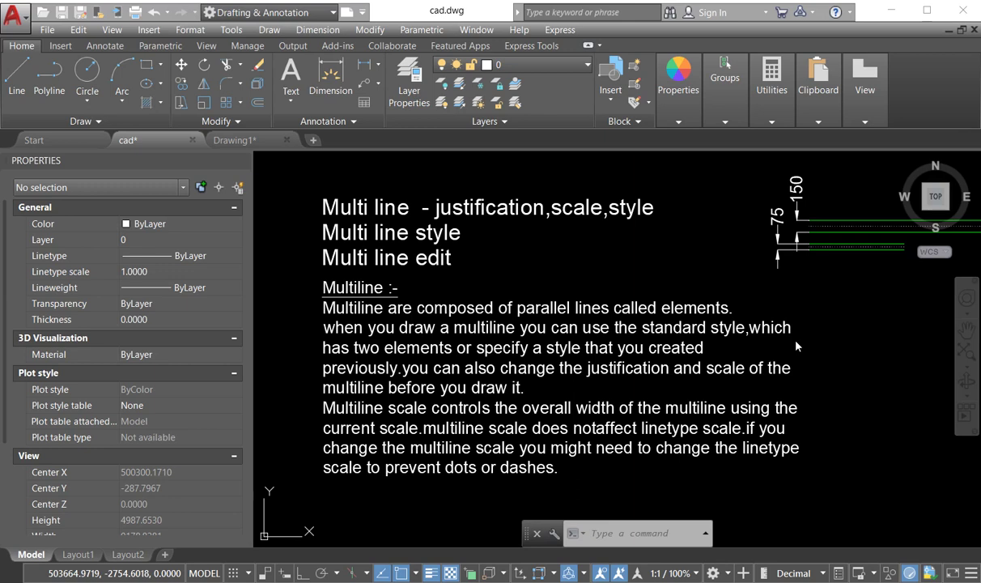
- Examine the two multilines dimensioned 75 and 150, comparing their spacing and dashed centre elements
click(856, 267)
click(797, 277)
scroll(777, 243, up, 5)
scroll(699, 305, up, 3)
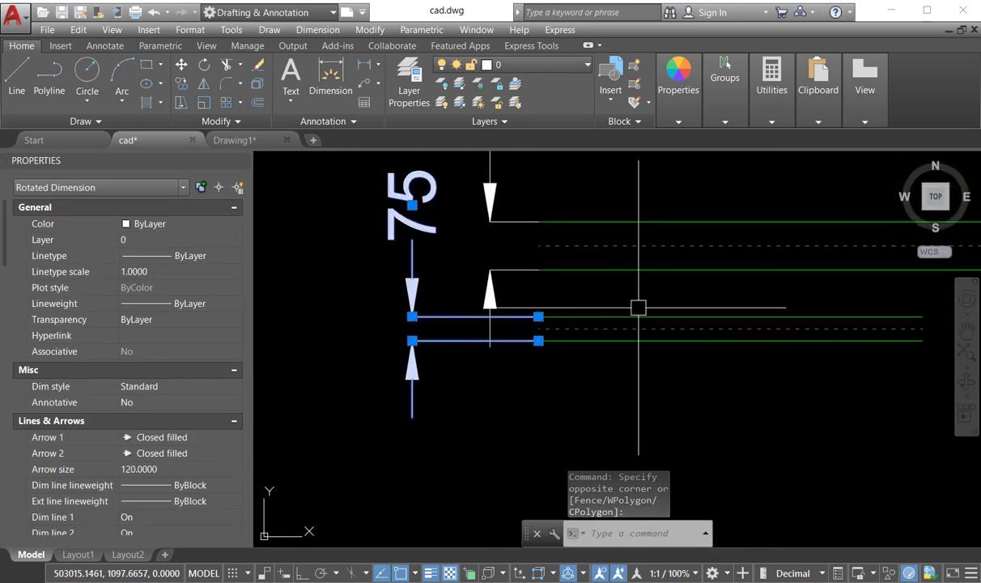
scroll(639, 328, up, 3)
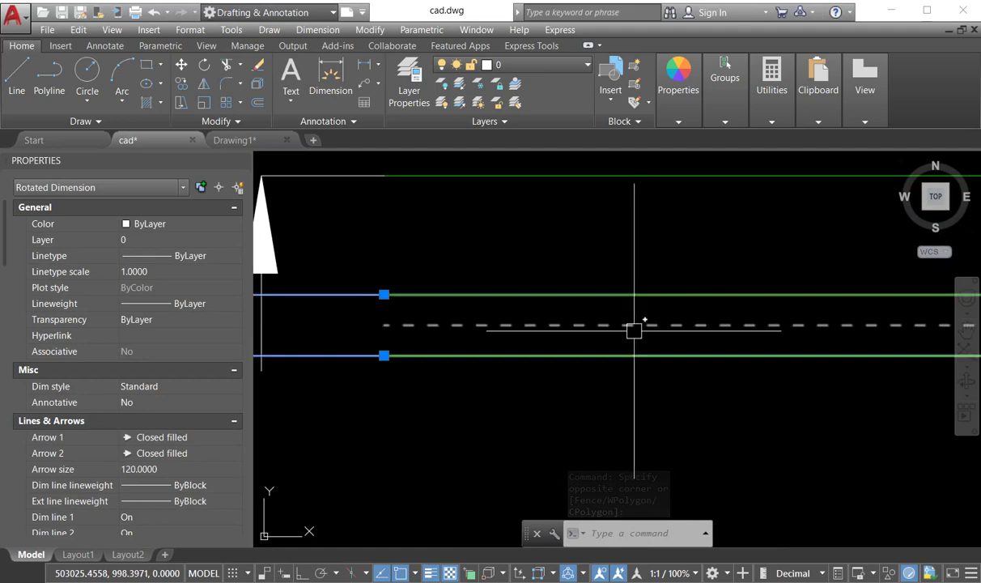
scroll(631, 297, down, 4)
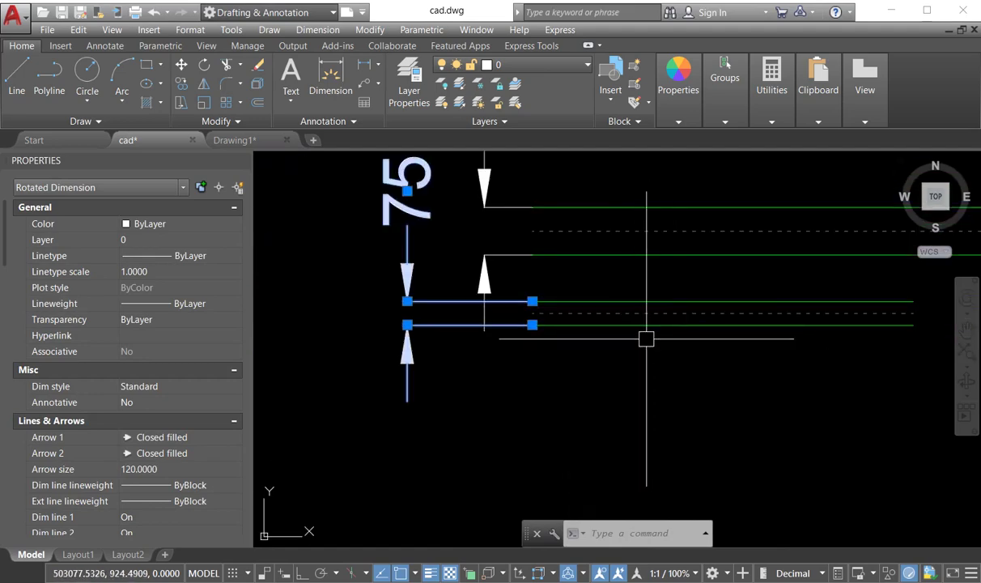
scroll(570, 332, up, 2)
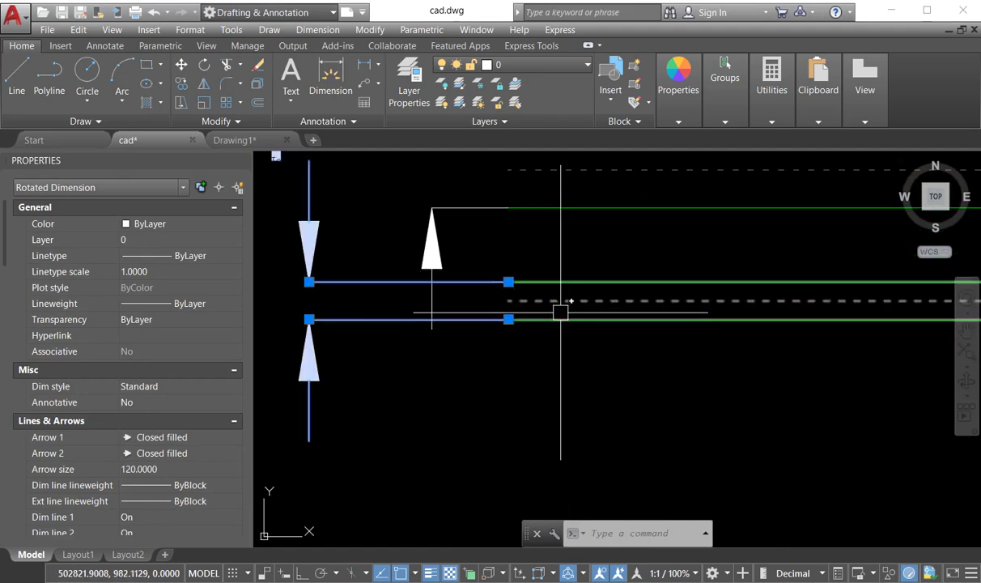
scroll(560, 312, down, 5)
scroll(440, 421, up, 2)
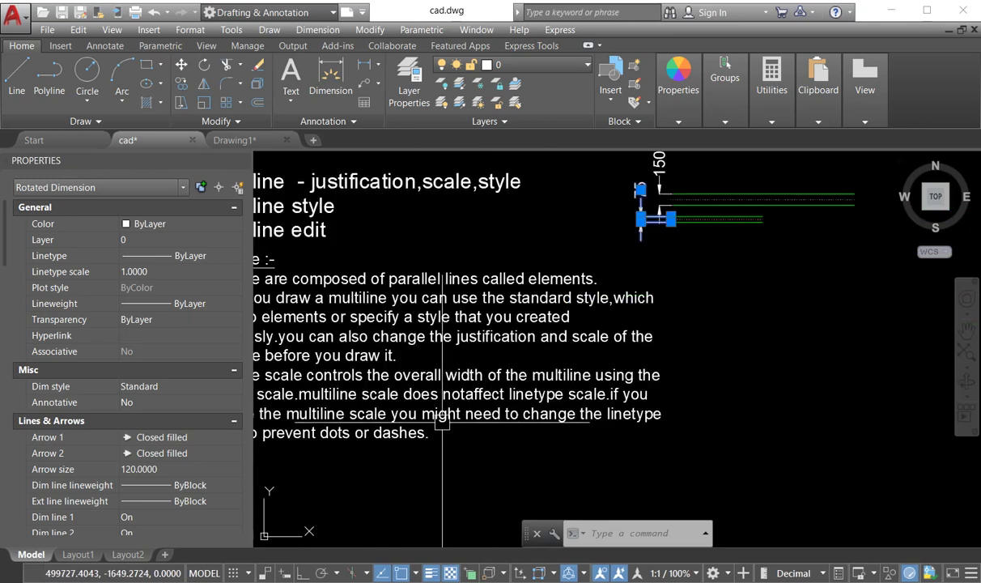
scroll(723, 276, up, 2)
scroll(722, 276, up, 4)
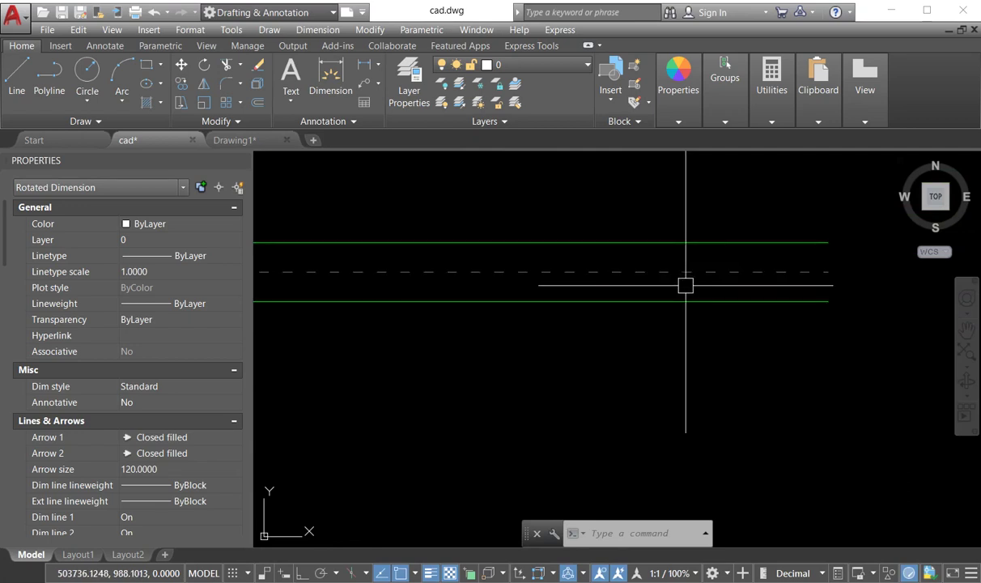
scroll(686, 285, down, 5)
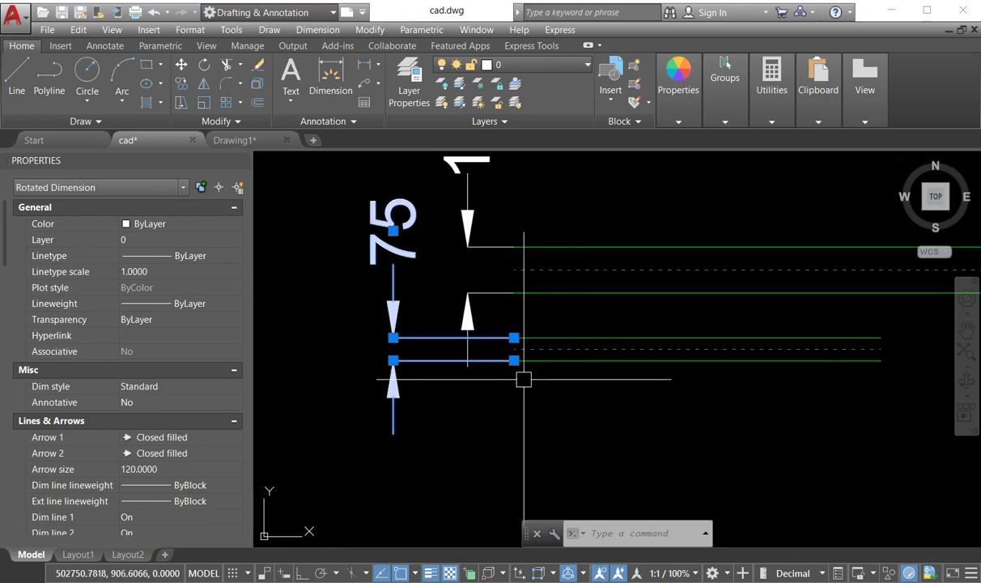
scroll(581, 377, down, 2)
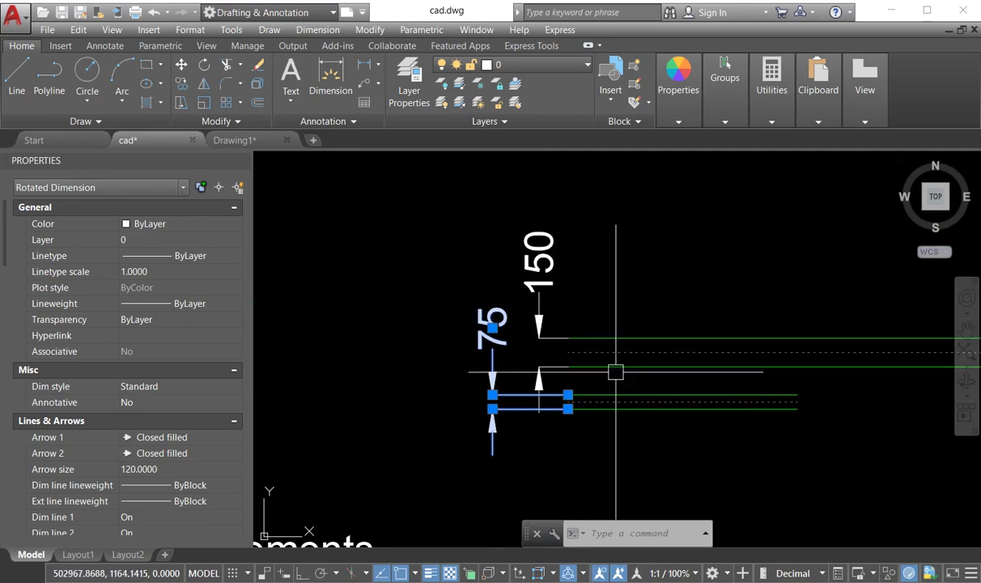
scroll(603, 370, up, 2)
scroll(596, 350, up, 2)
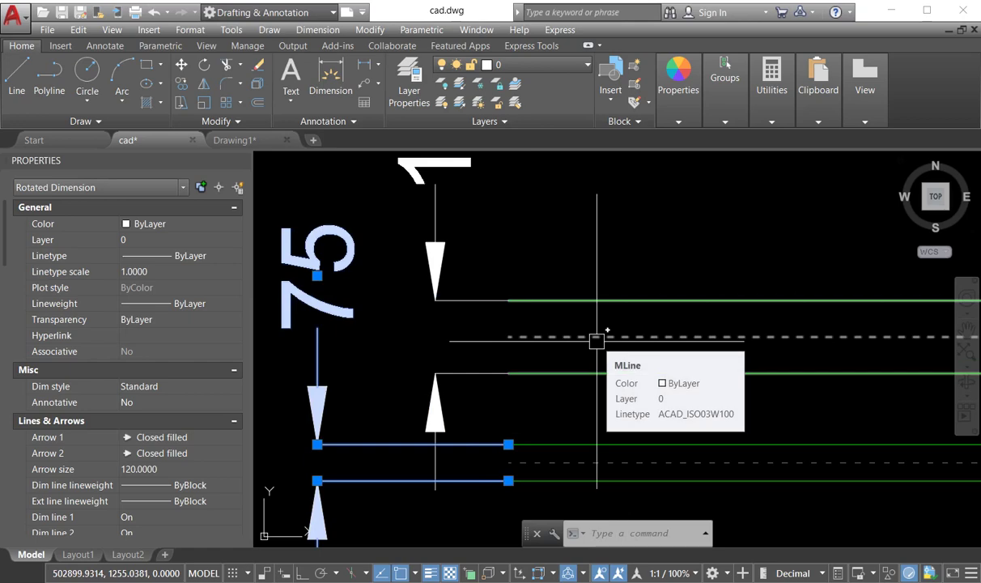
scroll(667, 453, down, 5)
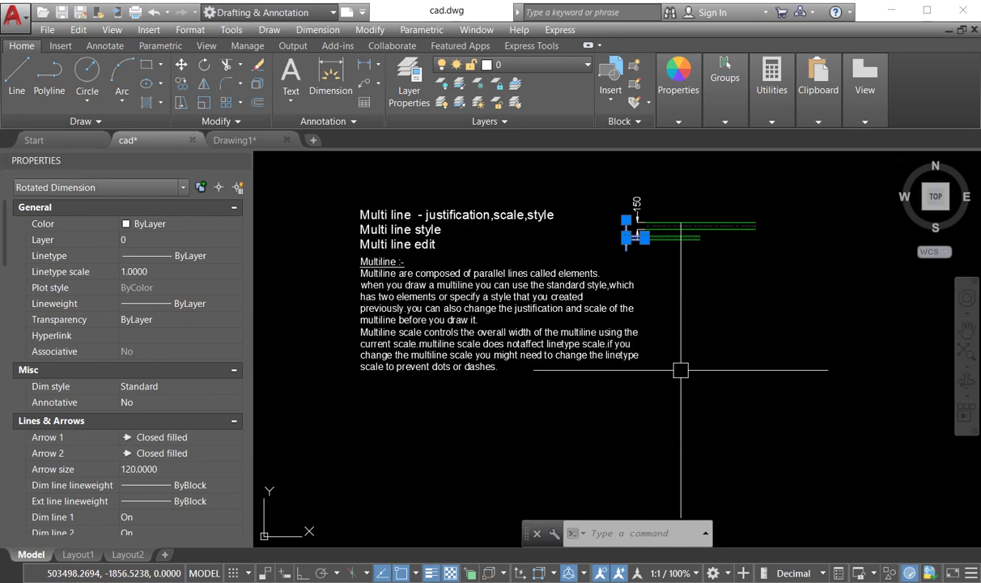
scroll(680, 369, up, 3)
scroll(751, 453, down, 1)
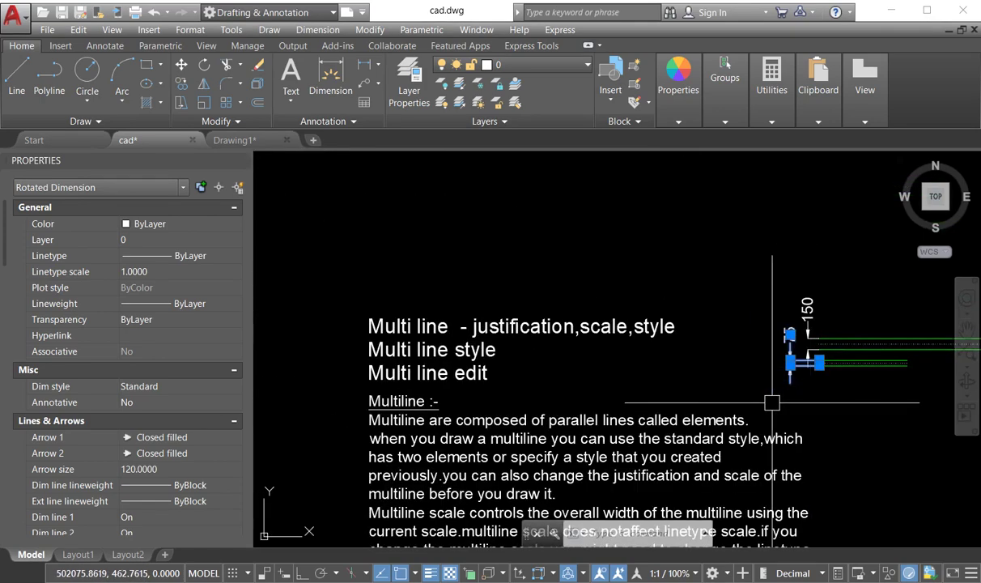
key(Escape)
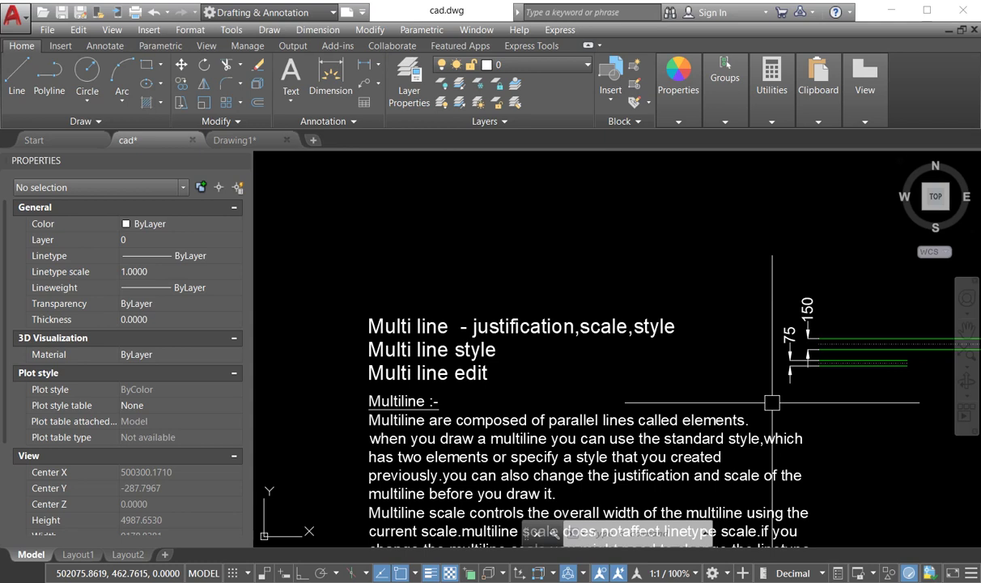
- Delete both multilines together with their 75 and 150 dimensions beside the notes
click(875, 408)
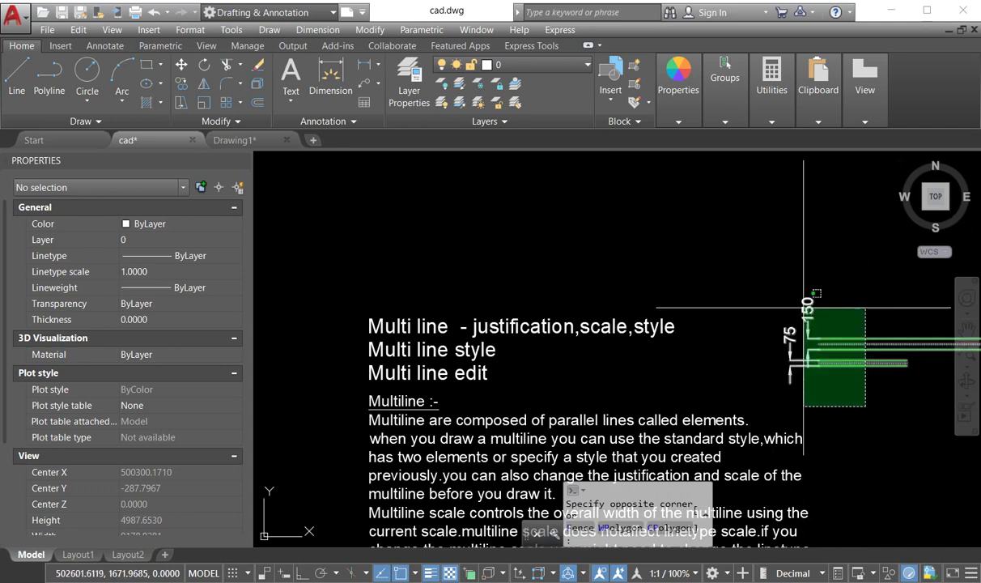
click(793, 304)
key(Delete)
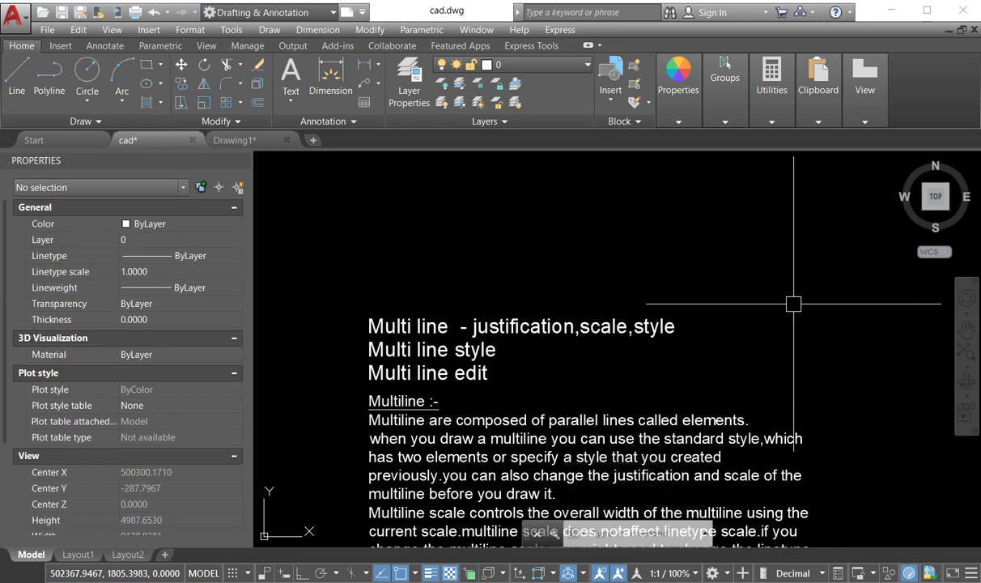
- Create a new multiline style named 300mm, starting from STANDARD, with the description 300mm
scroll(686, 316, down, 8)
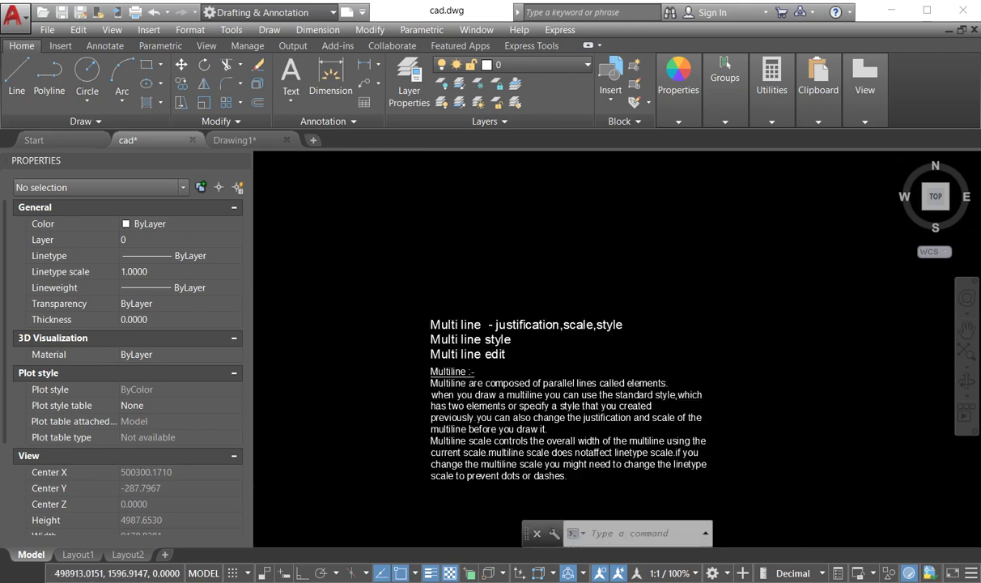
scroll(539, 333, up, 6)
mouse_move(440, 338)
middle_down()
mouse_move(458, 444)
mouse_move(404, 342)
middle_up()
text(ML)
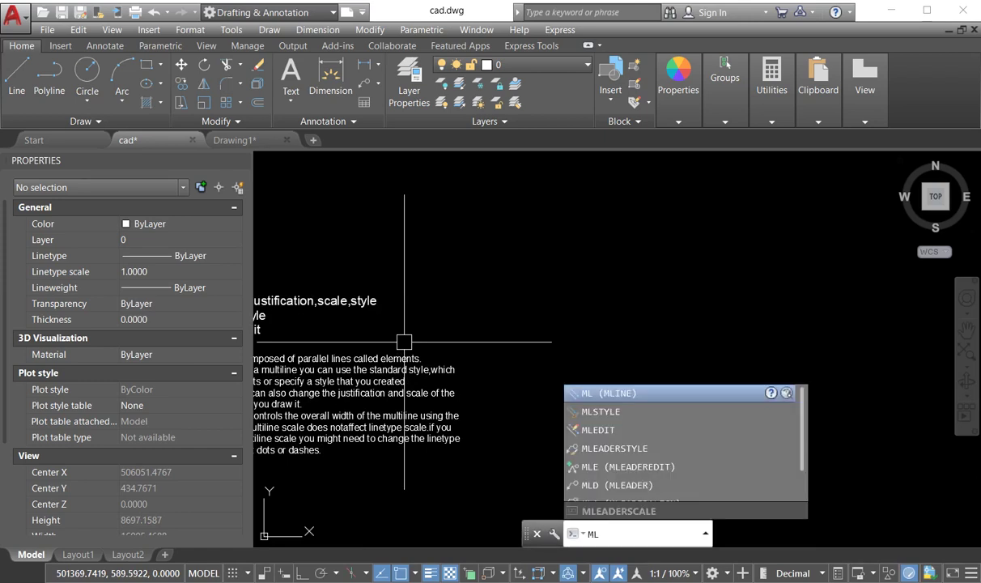
key(Down)
key(Return)
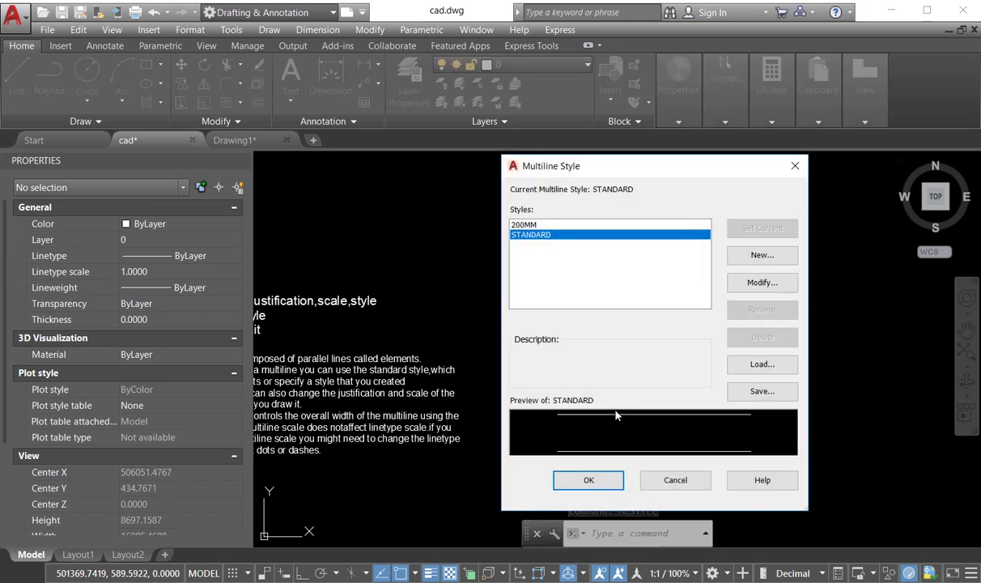
click(773, 256)
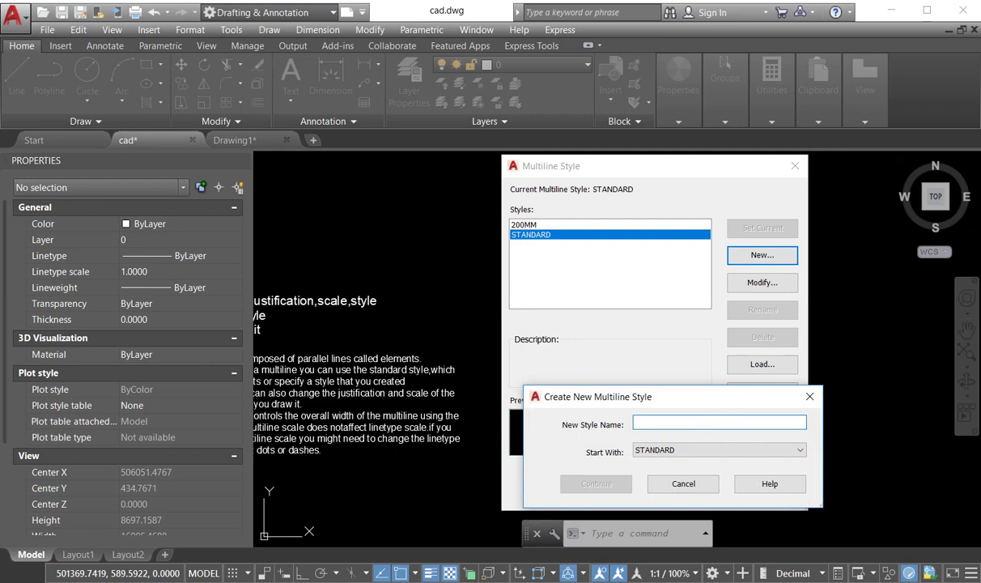
text(300)
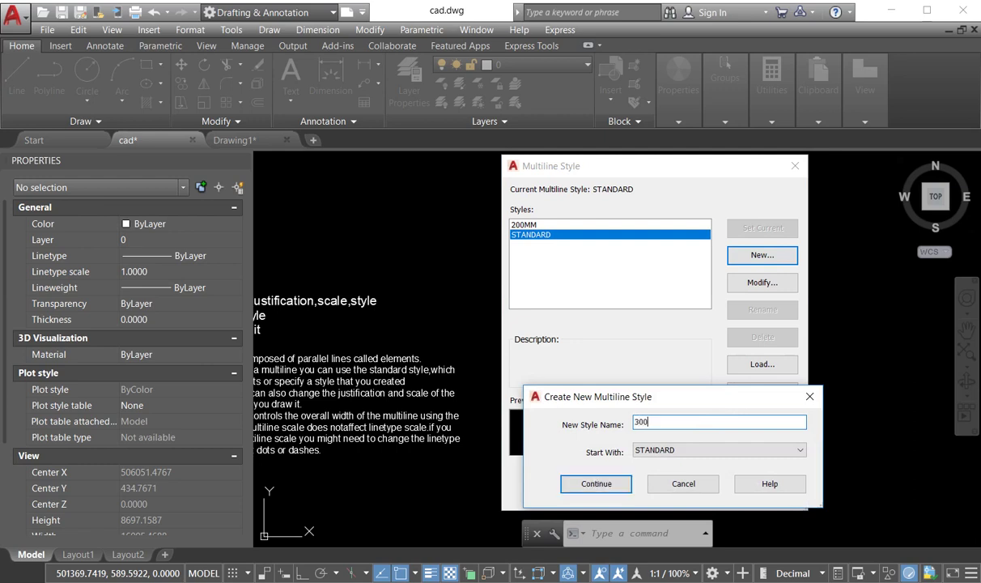
text(mm)
click(621, 484)
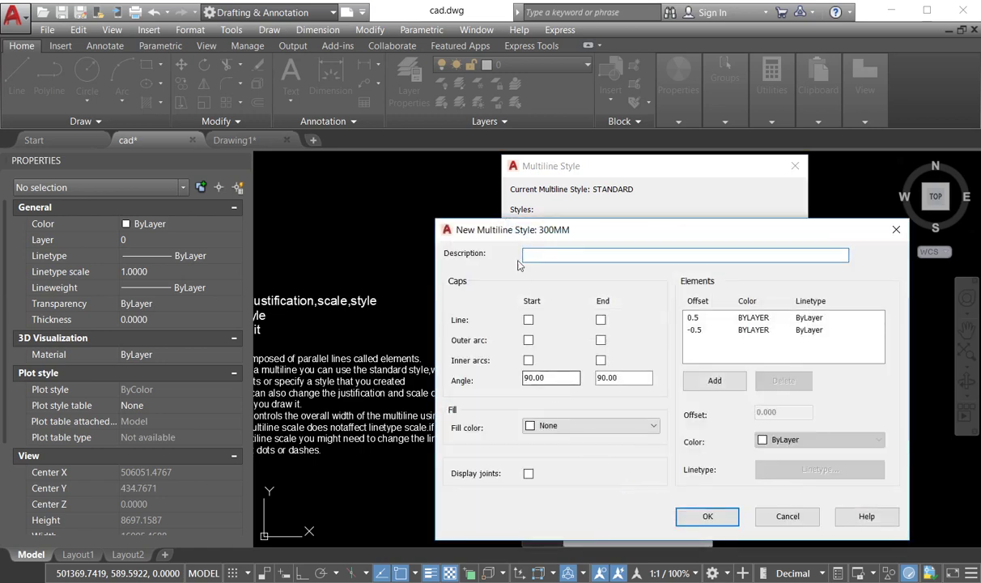
text(300mm)
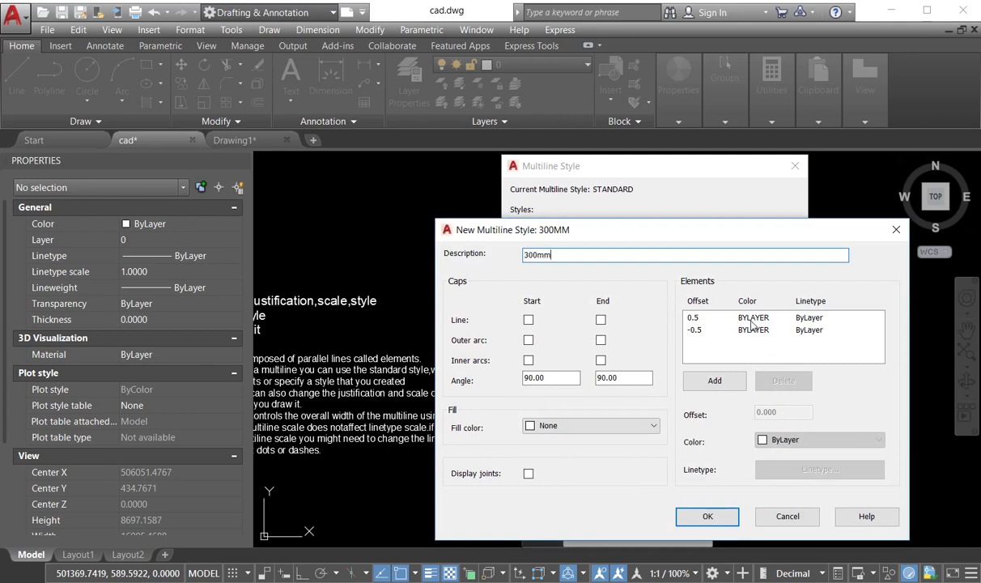
- Set the offsets of the style's two elements to 0 for the first and 300 for the second
click(713, 316)
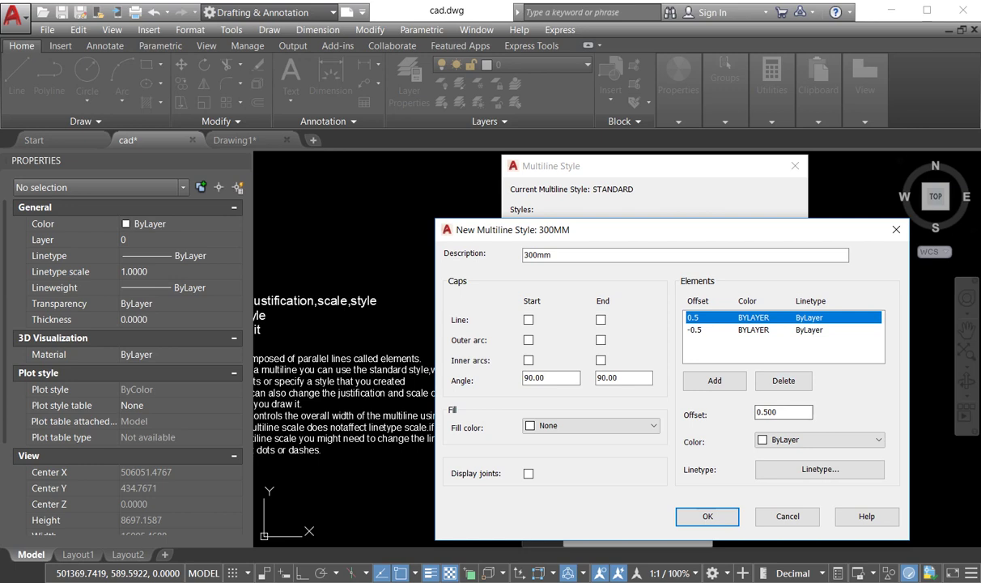
drag(805, 412, 743, 407)
text(0)
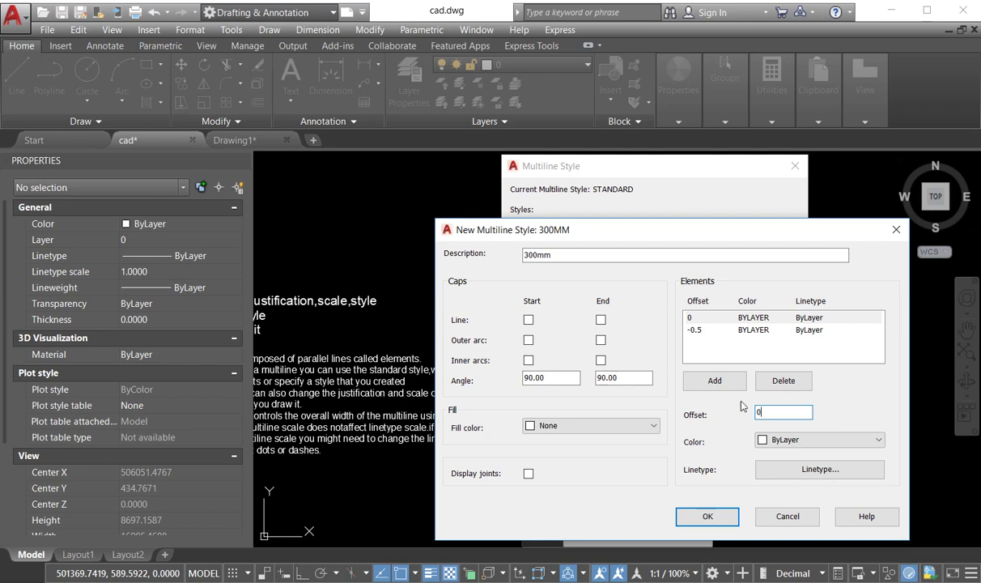
click(704, 329)
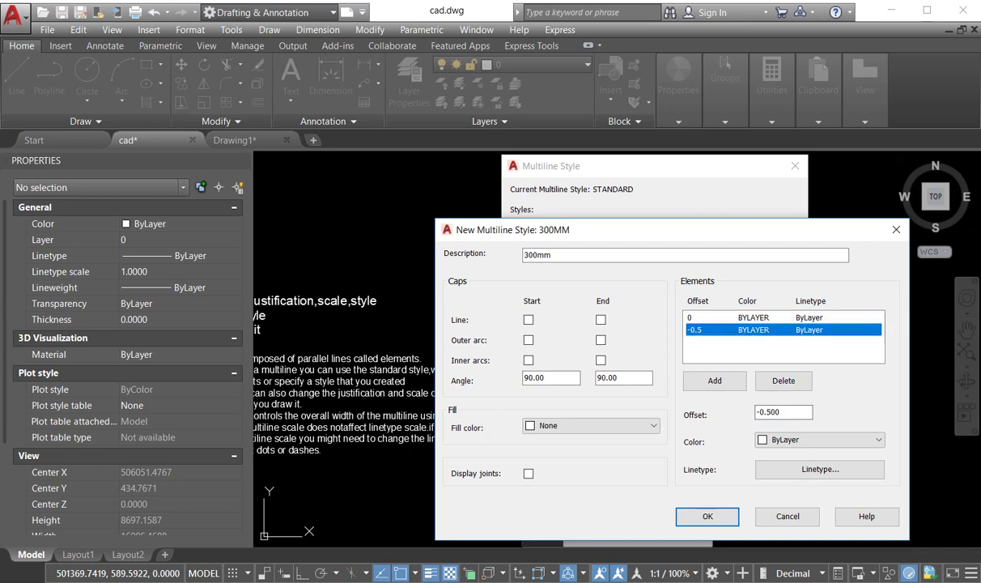
double_click(782, 412)
text(300)
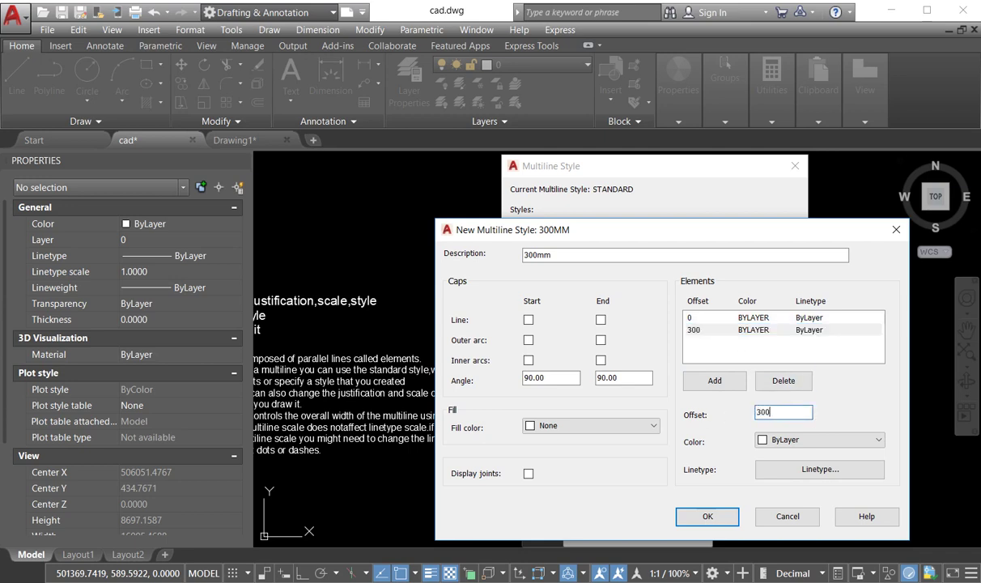
click(748, 326)
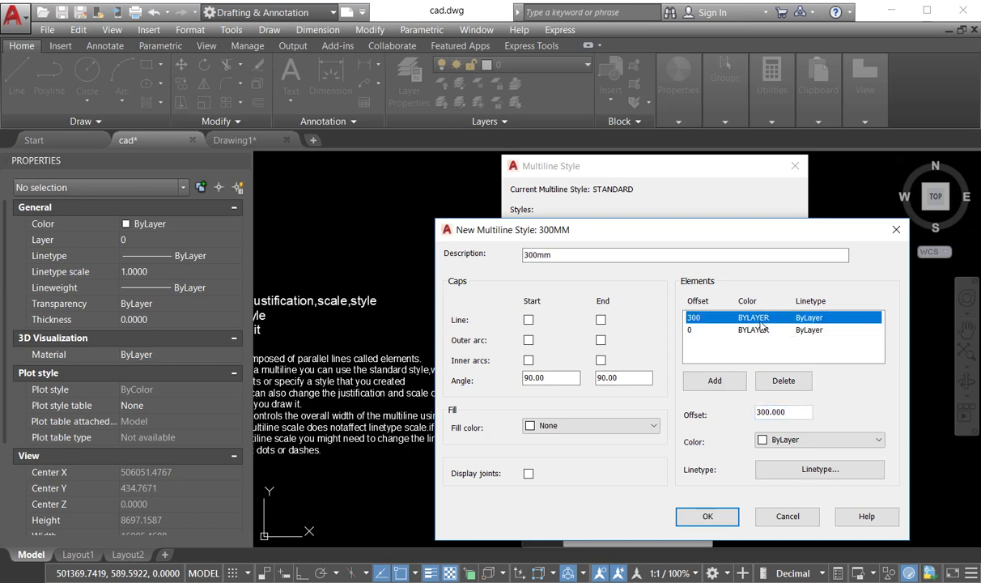
click(819, 440)
click(784, 455)
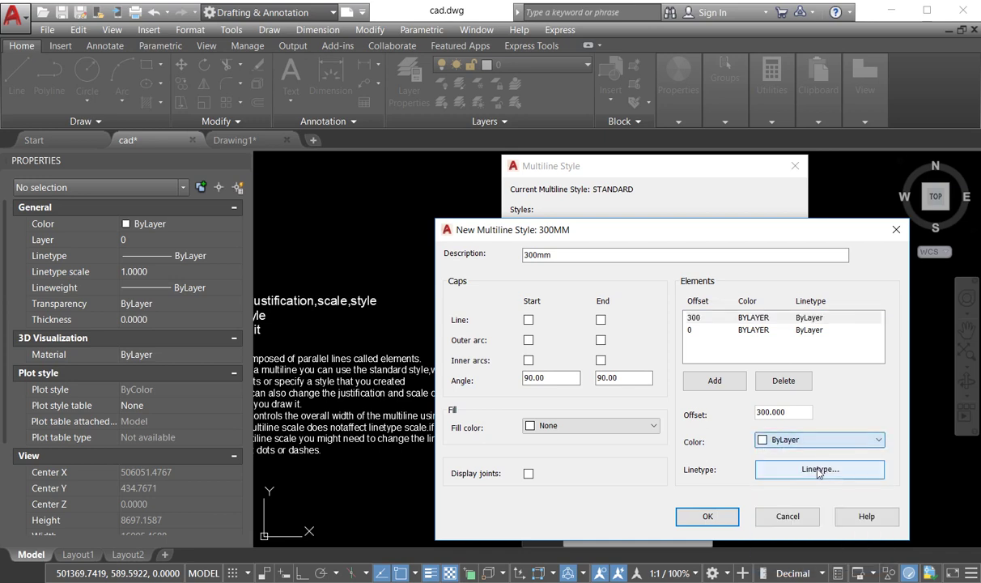
click(714, 381)
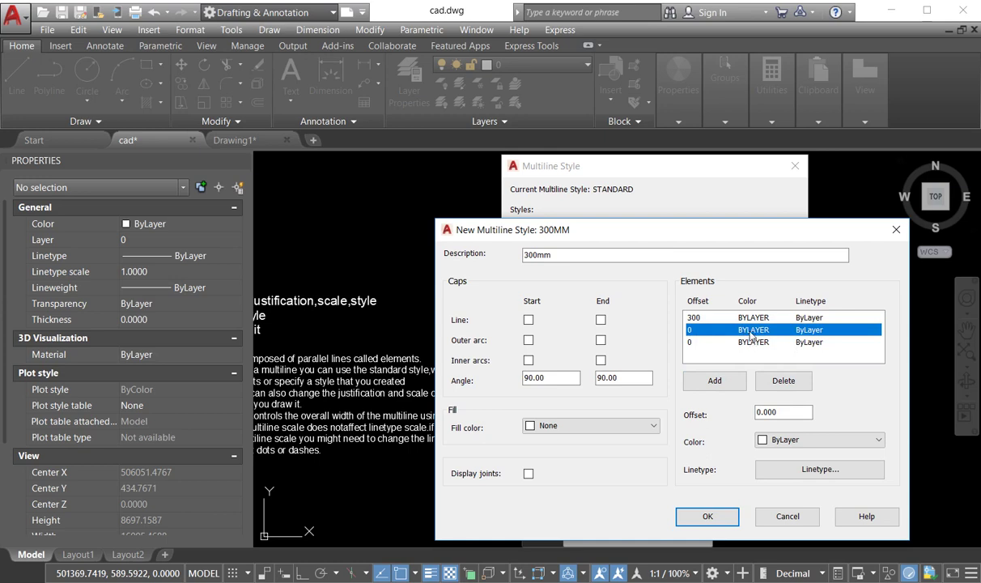
click(785, 380)
- Keep the end cap angle at 90.00 and the fill color at None, and accept the new 300MM style
drag(607, 232, 641, 209)
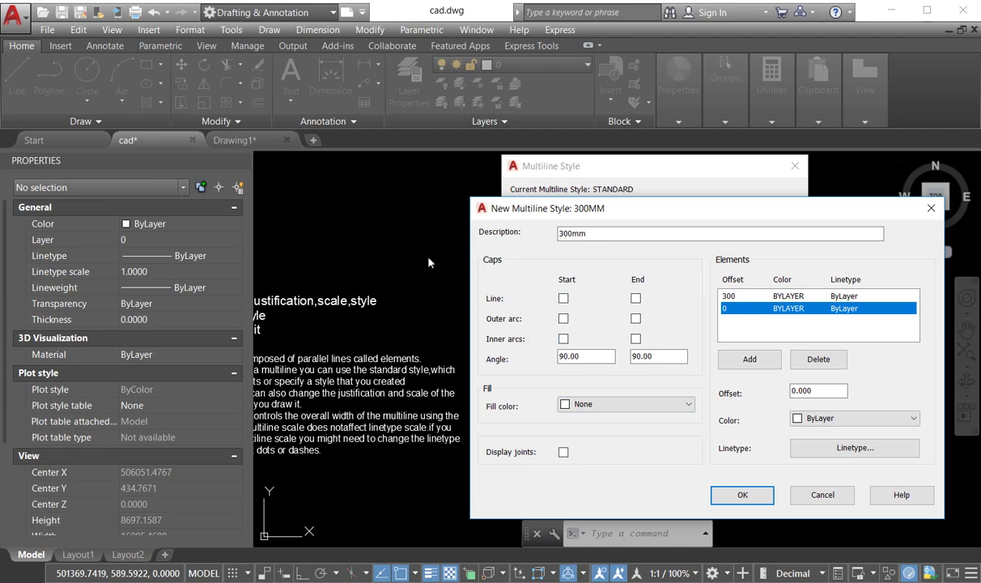
click(658, 356)
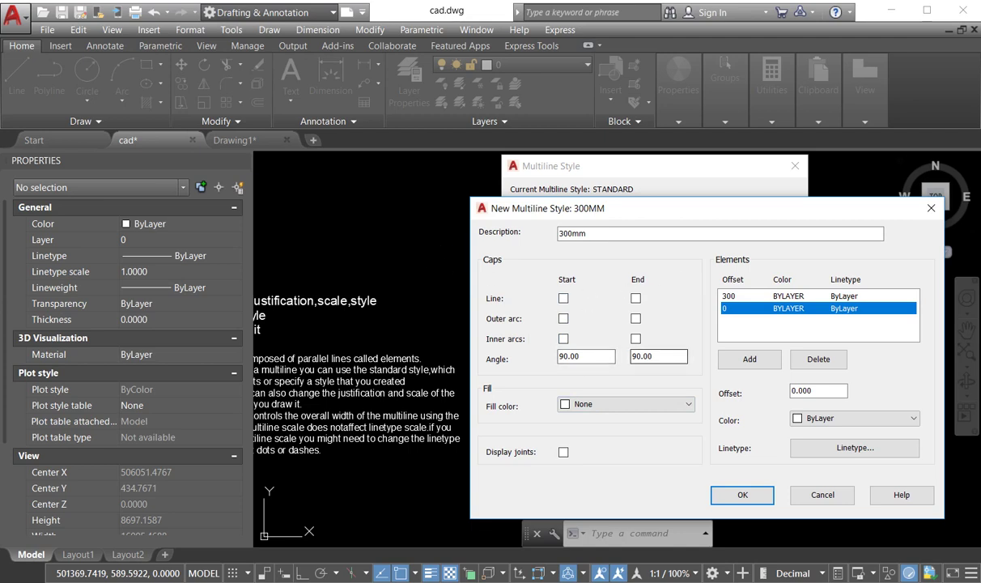
click(601, 408)
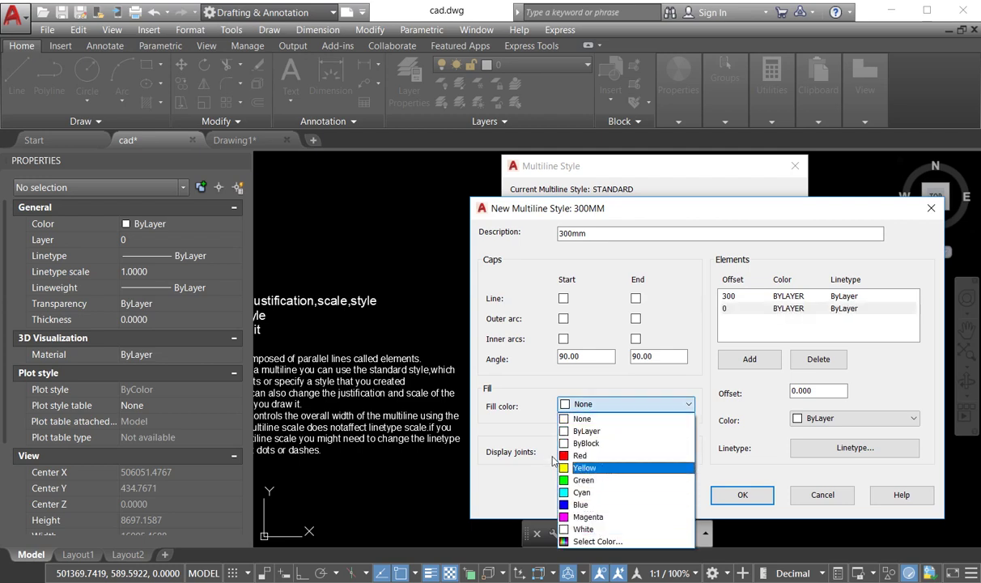
click(660, 386)
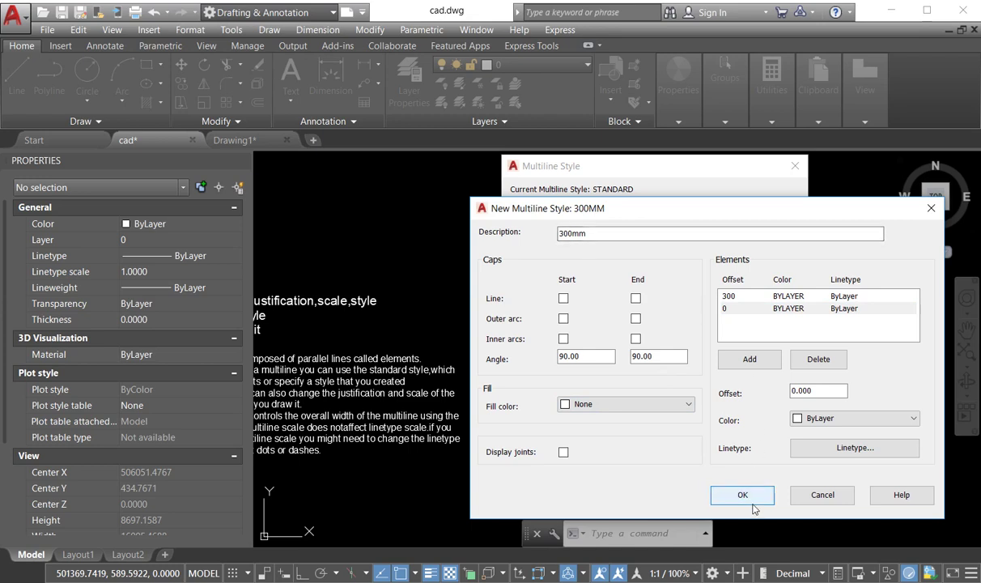
click(741, 493)
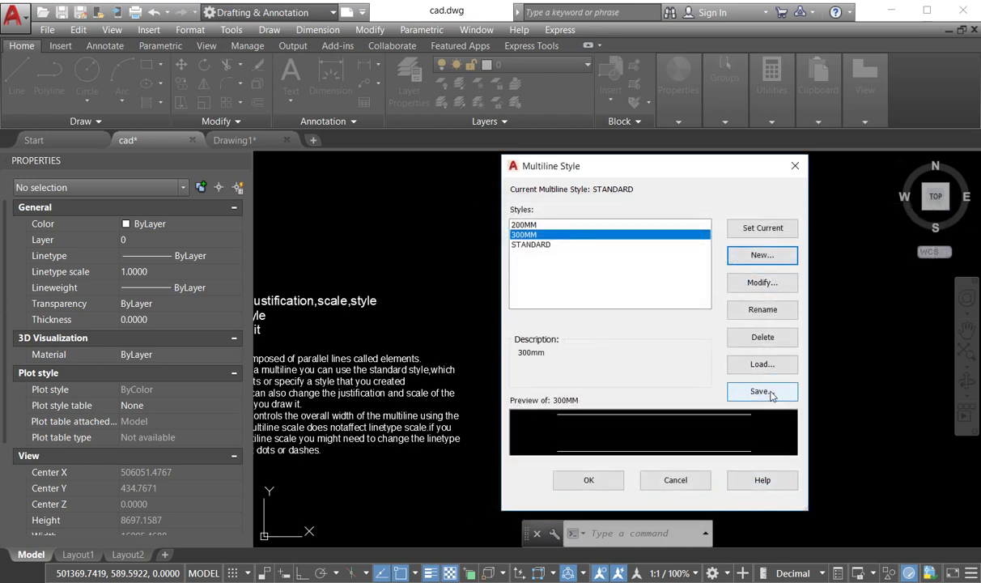
- Modify the 300MM multiline style so that its 300 and 0 offset elements are both colored Red
click(566, 234)
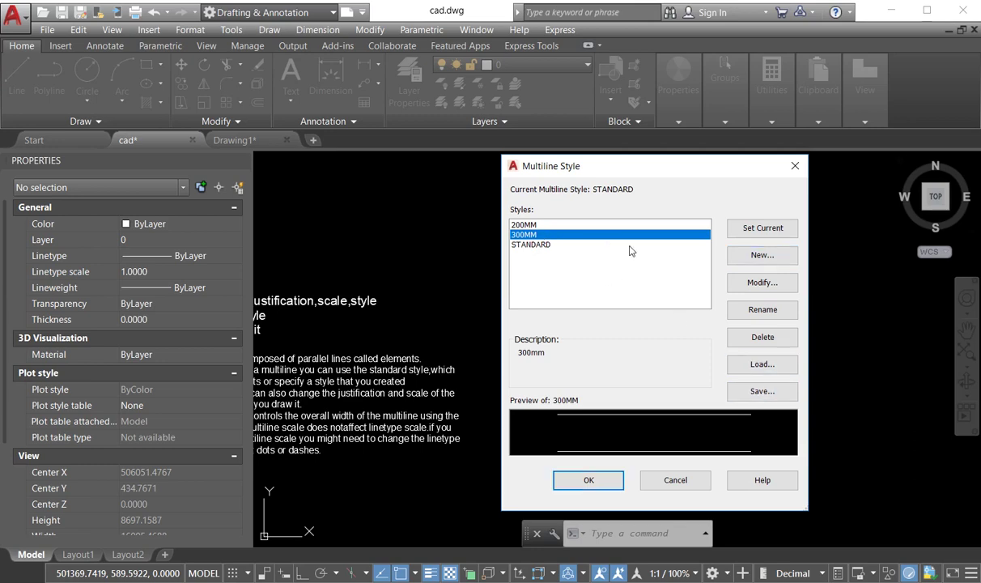
click(761, 283)
click(749, 296)
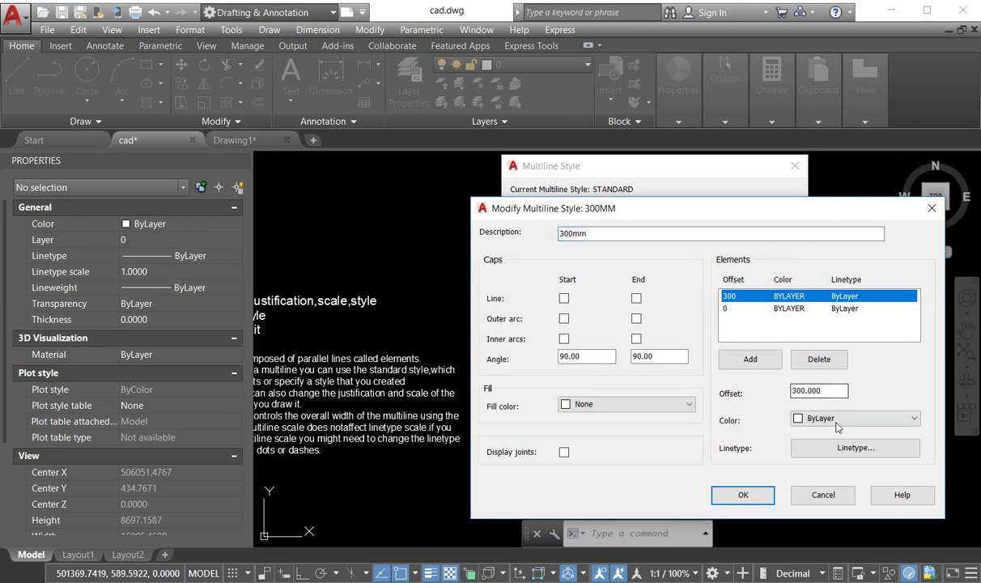
click(833, 419)
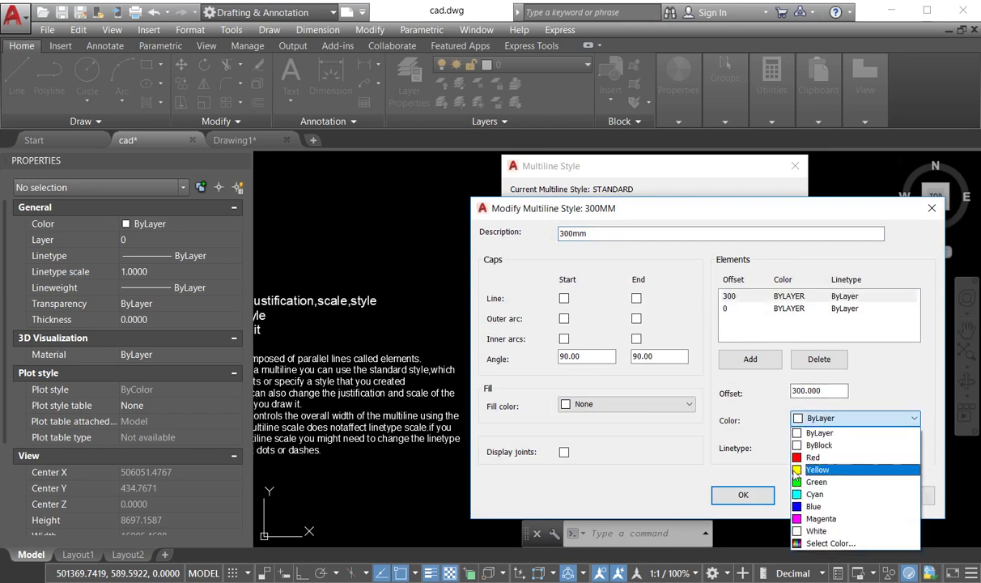
click(812, 458)
click(757, 308)
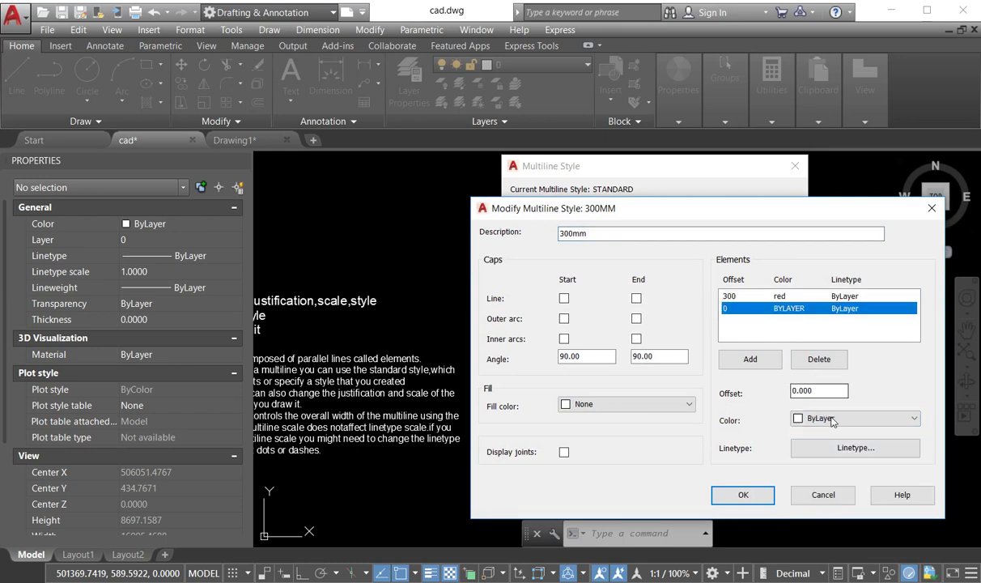
click(830, 418)
click(814, 456)
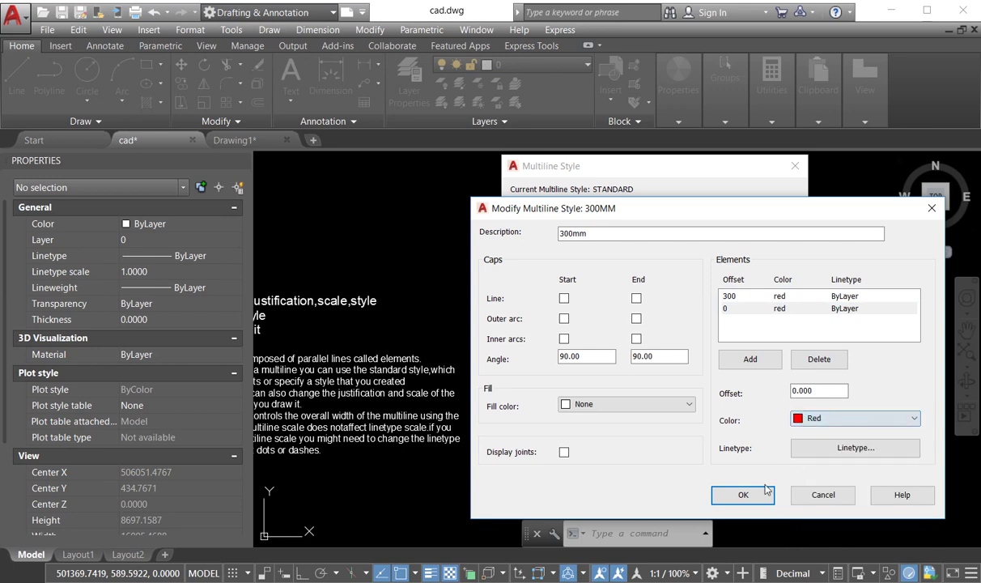
click(743, 495)
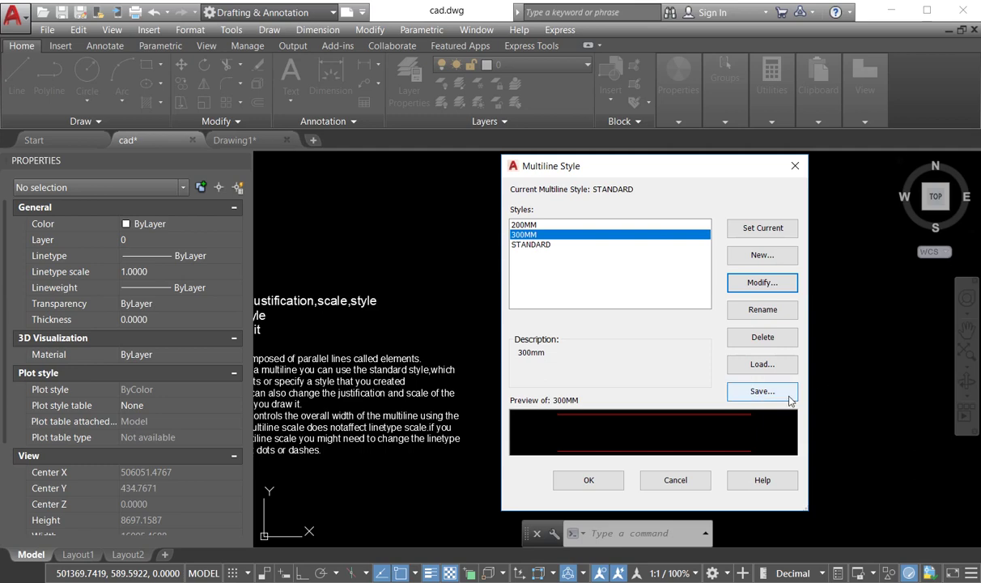
- Save the 300MM multiline style as 300mm in the par folder on the Desktop and close the style manager
click(790, 393)
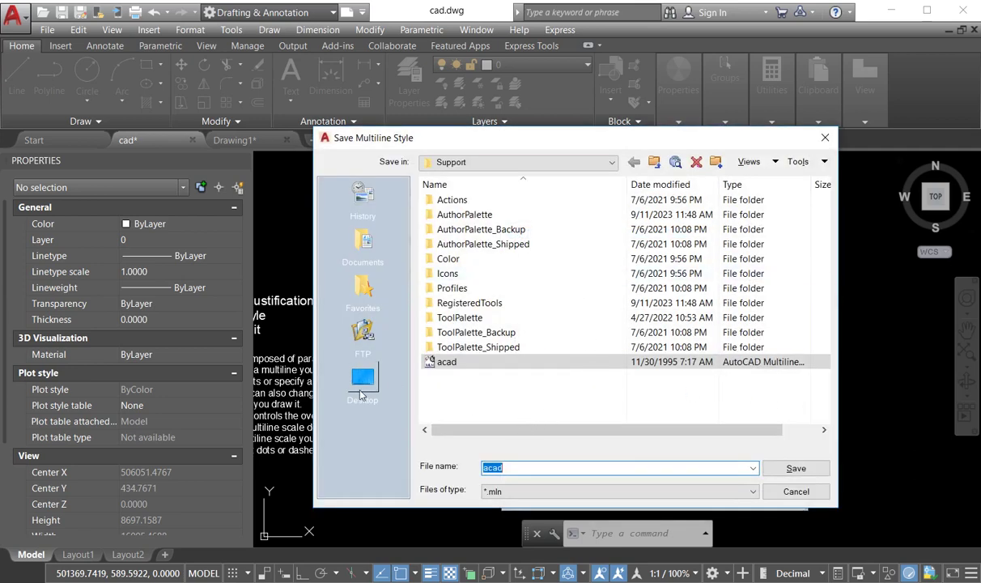
click(364, 389)
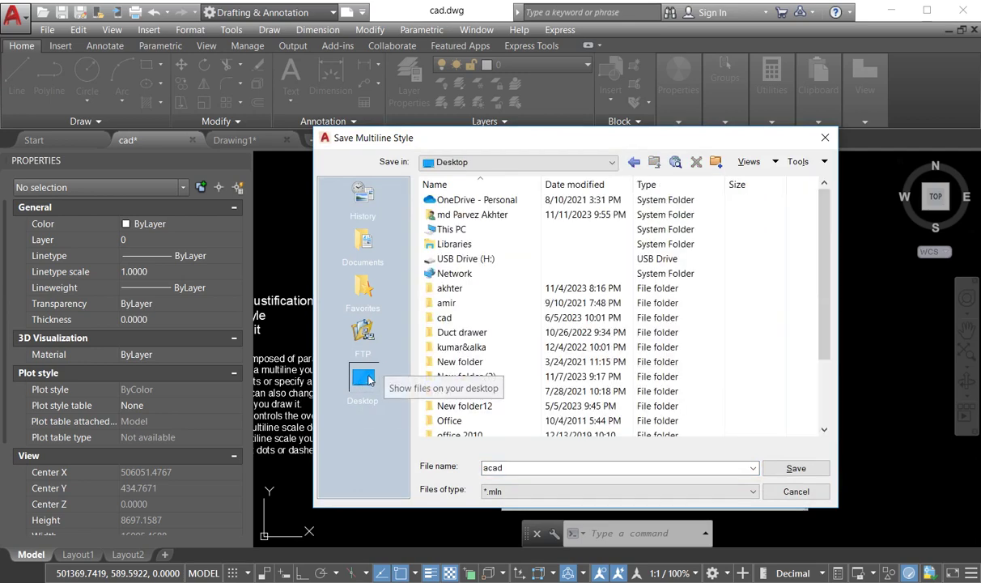
scroll(468, 392, down, 2)
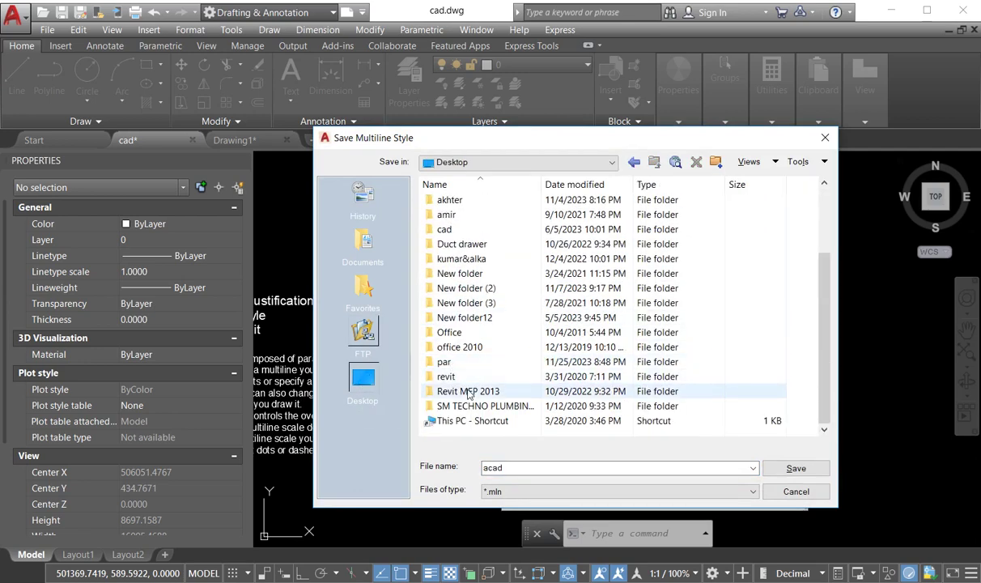
double_click(443, 362)
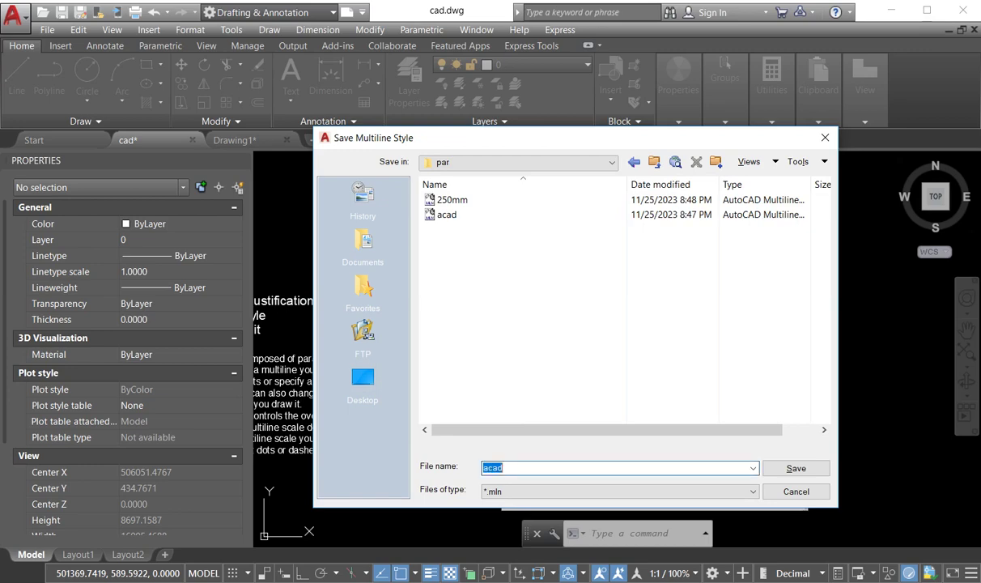
text(300mm)
click(796, 467)
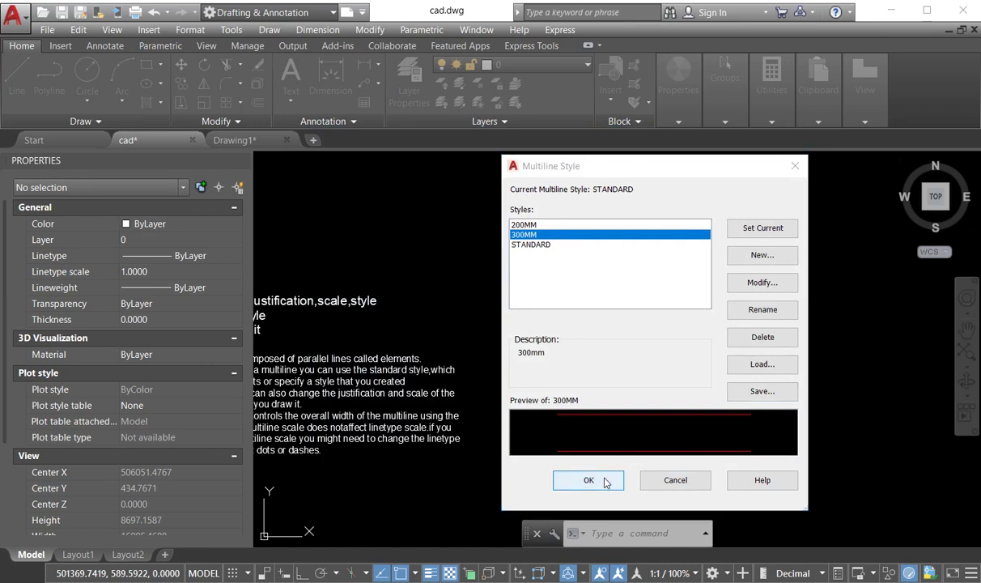
click(588, 480)
- Switch to the Drawing1 drawing and delete the object left in its model space
scroll(557, 338, down, 5)
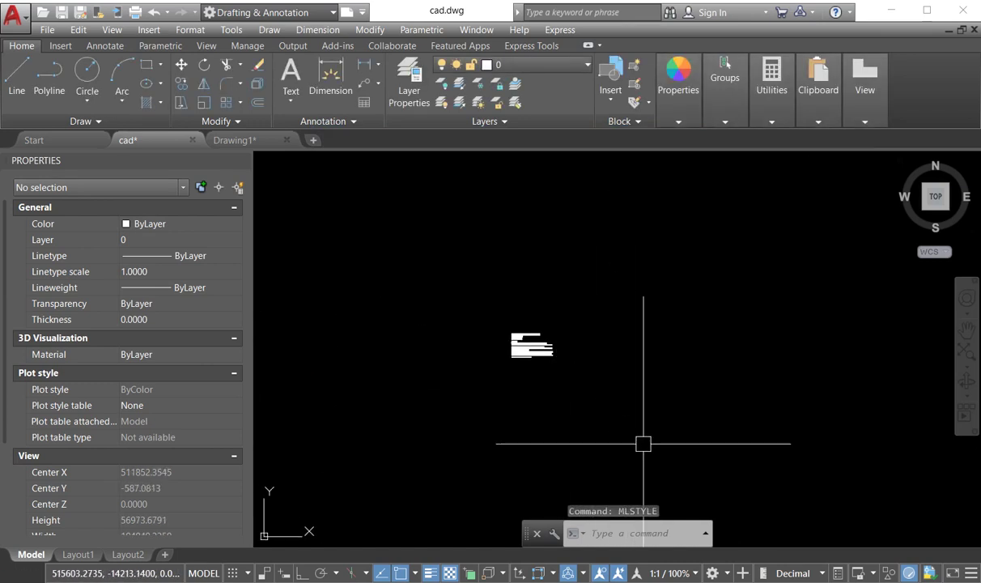
scroll(357, 204, down, 1)
click(267, 142)
click(515, 357)
click(417, 247)
key(Delete)
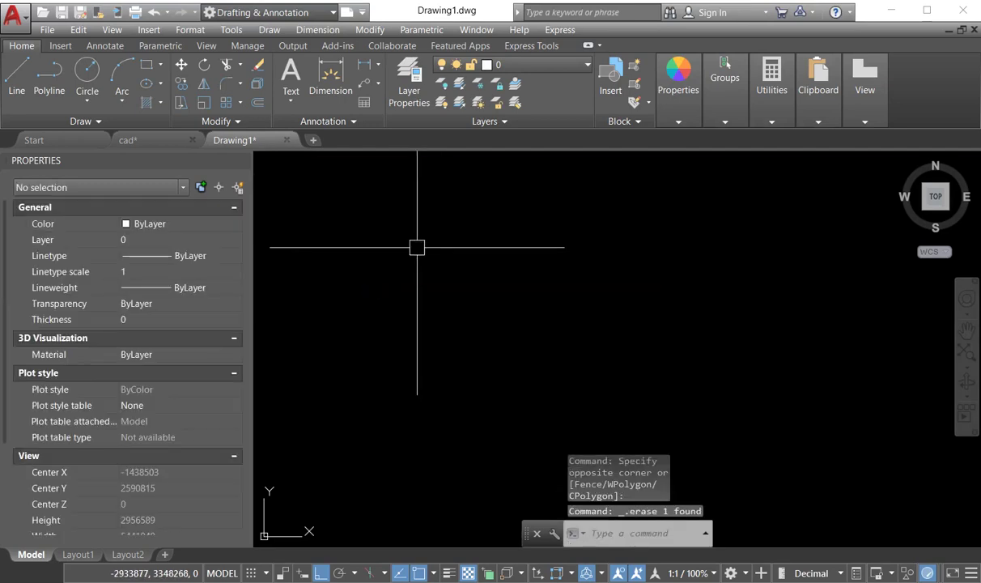
scroll(511, 278, down, 10)
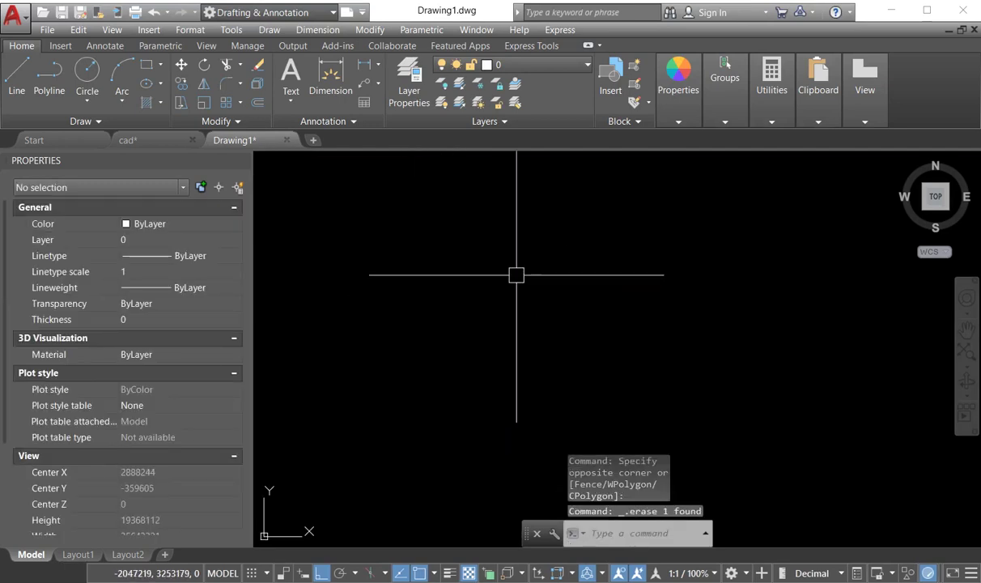
scroll(507, 327, down, 4)
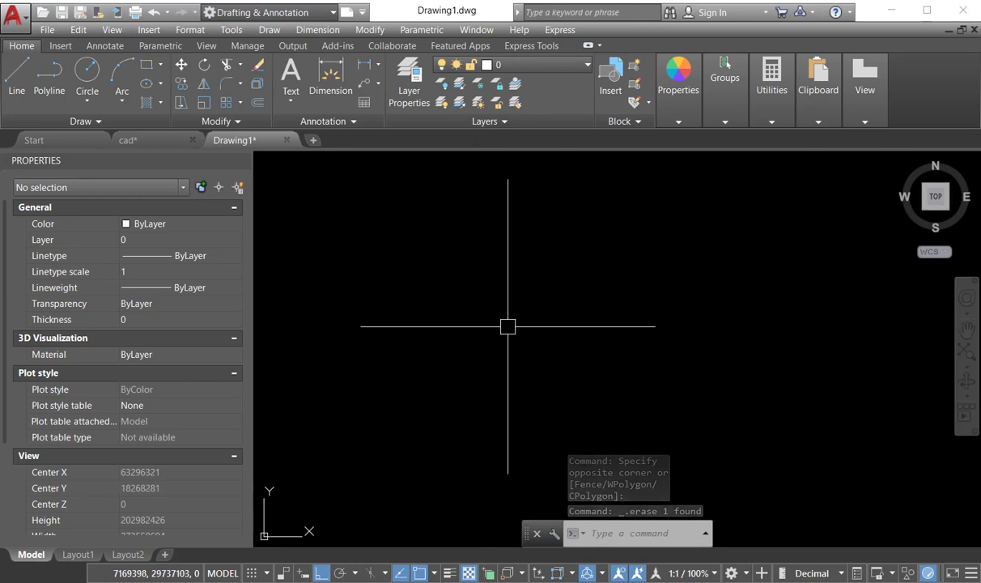
- Set STANDARD as the current multiline style in Drawing1
text(MLSTYLE)
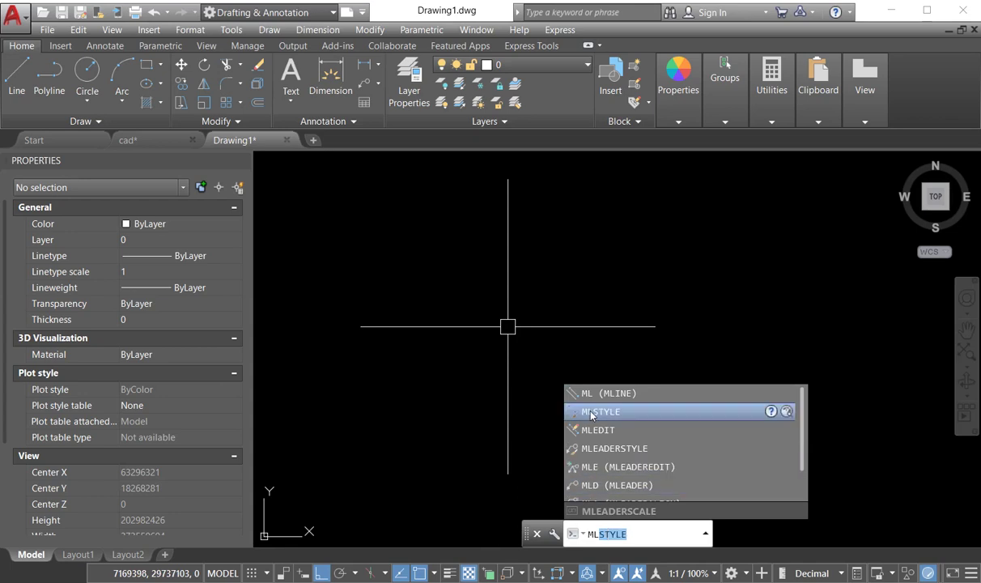
click(591, 412)
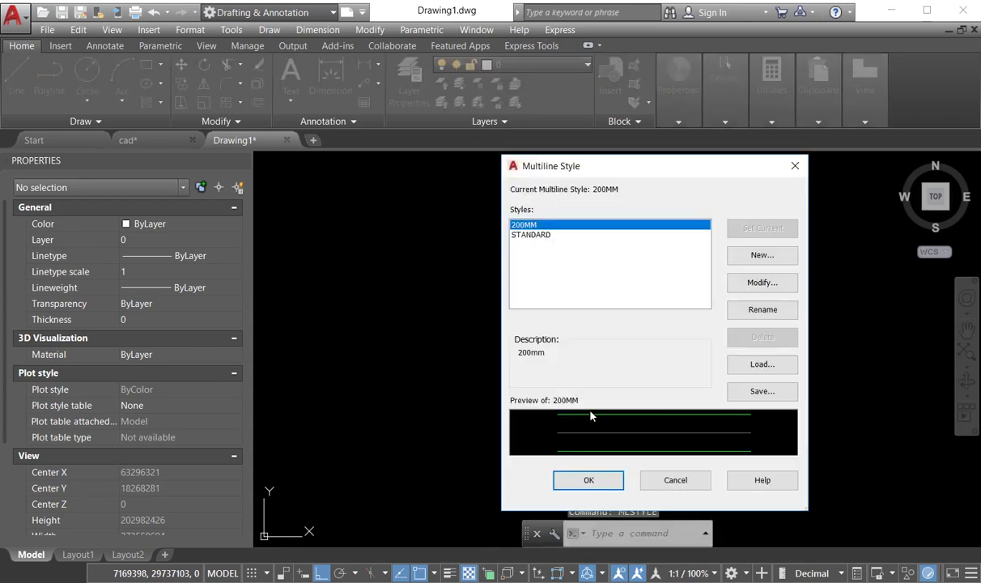
click(534, 234)
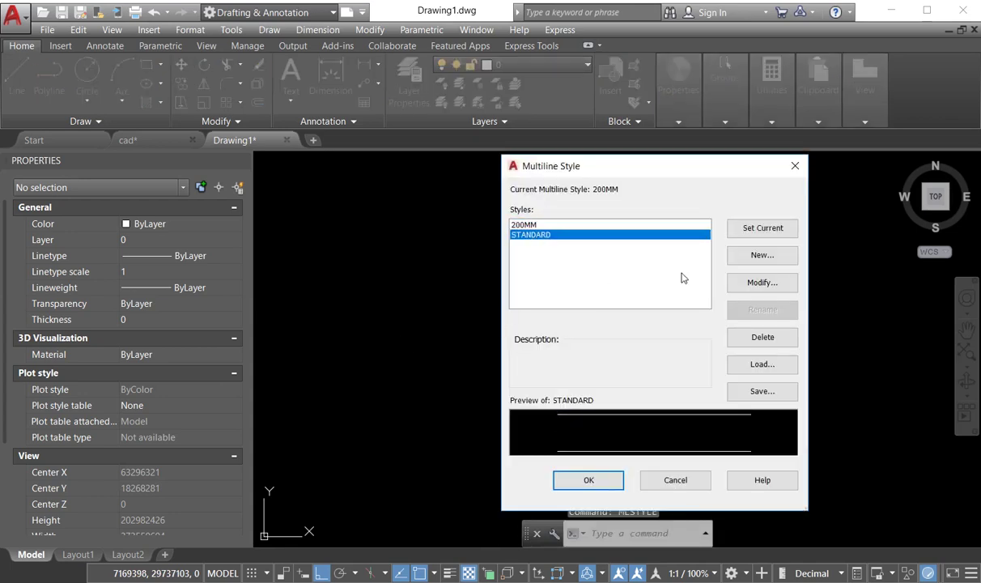
click(745, 231)
click(582, 482)
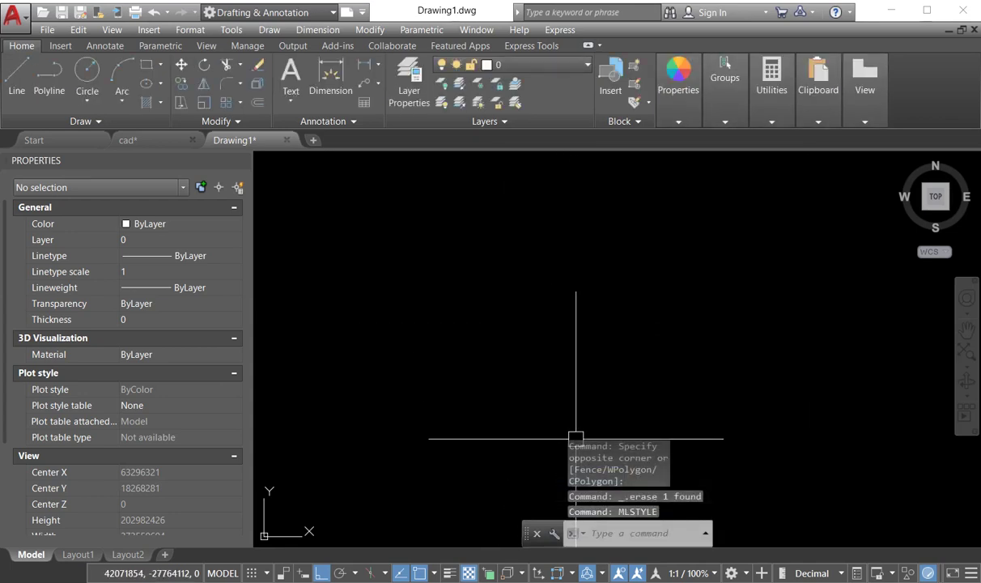
text(ml)
key(Return)
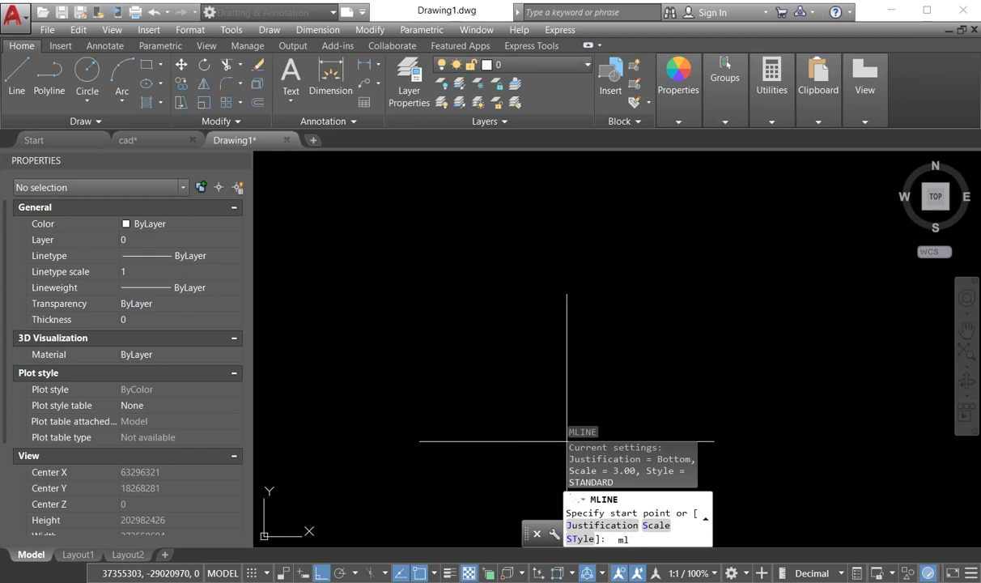
key(Escape)
key(Escape)
text(ml)
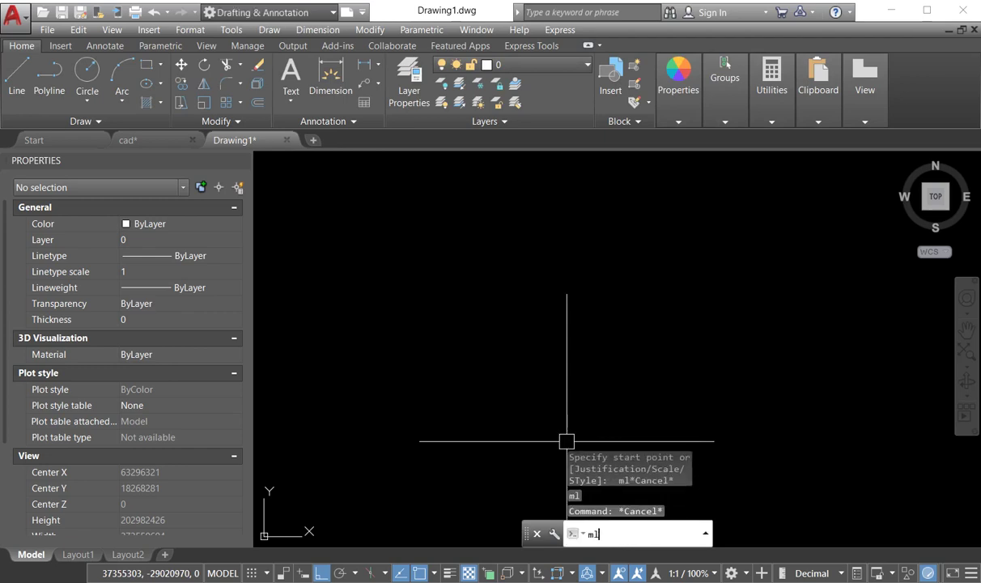
key(Return)
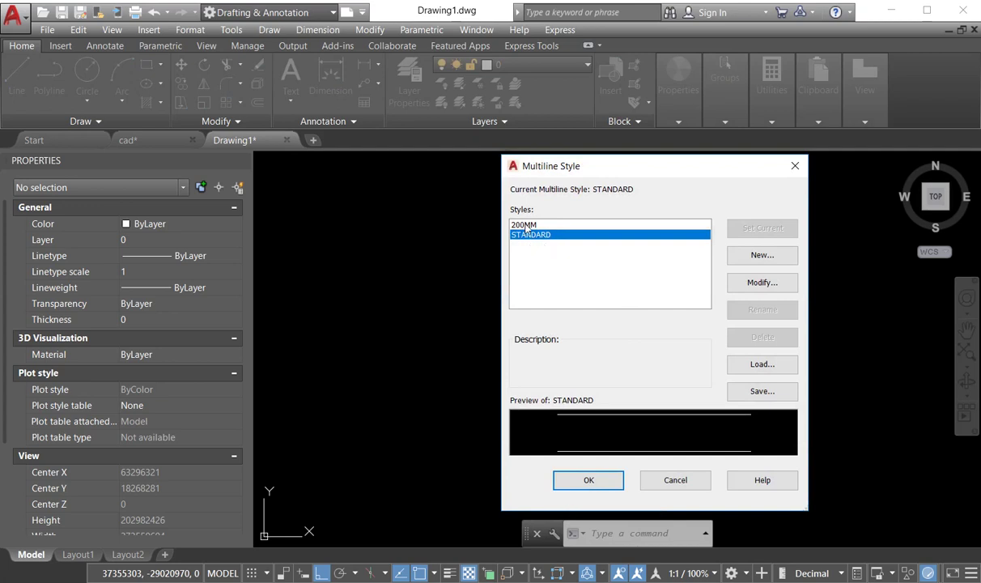
click(795, 166)
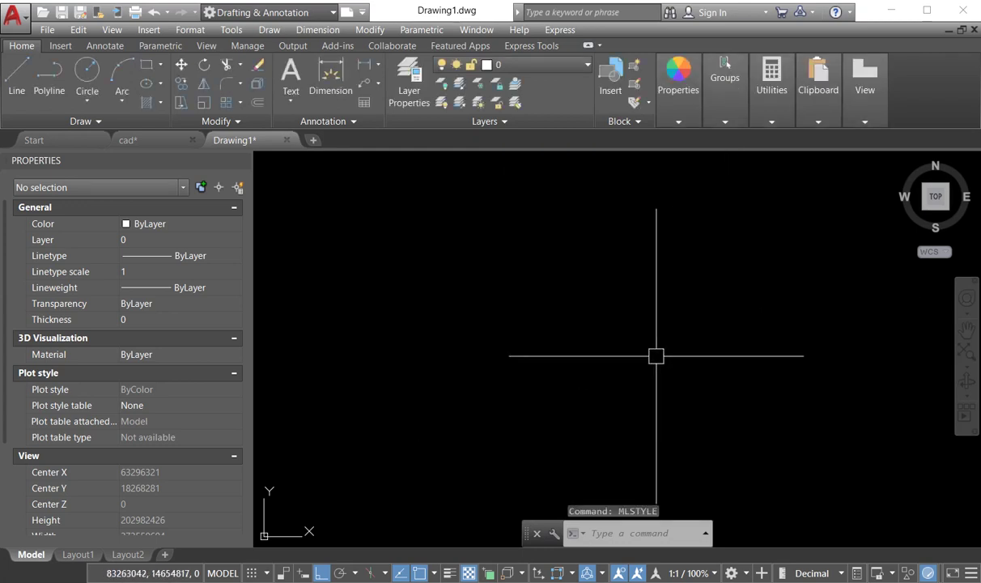
scroll(624, 307, down, 2)
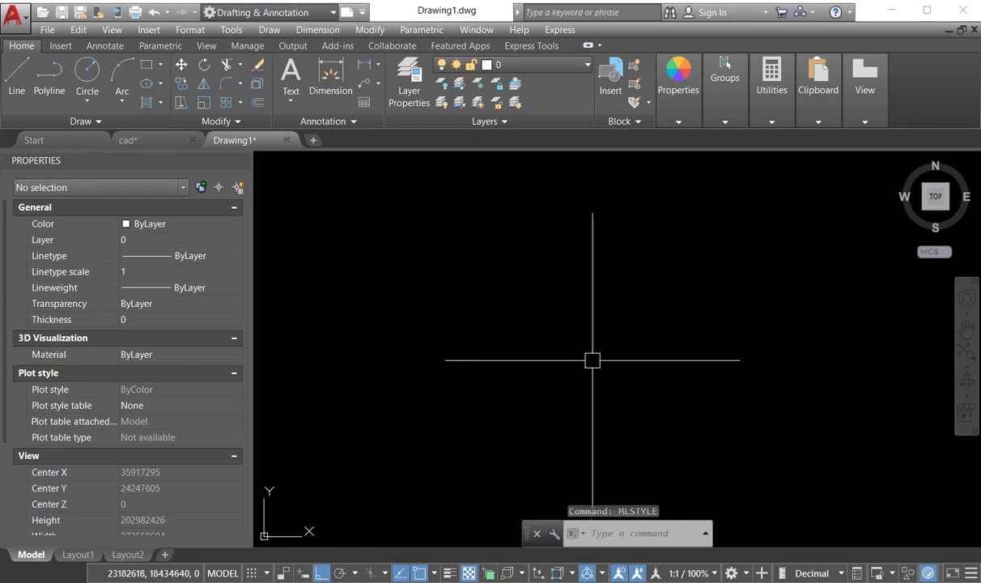
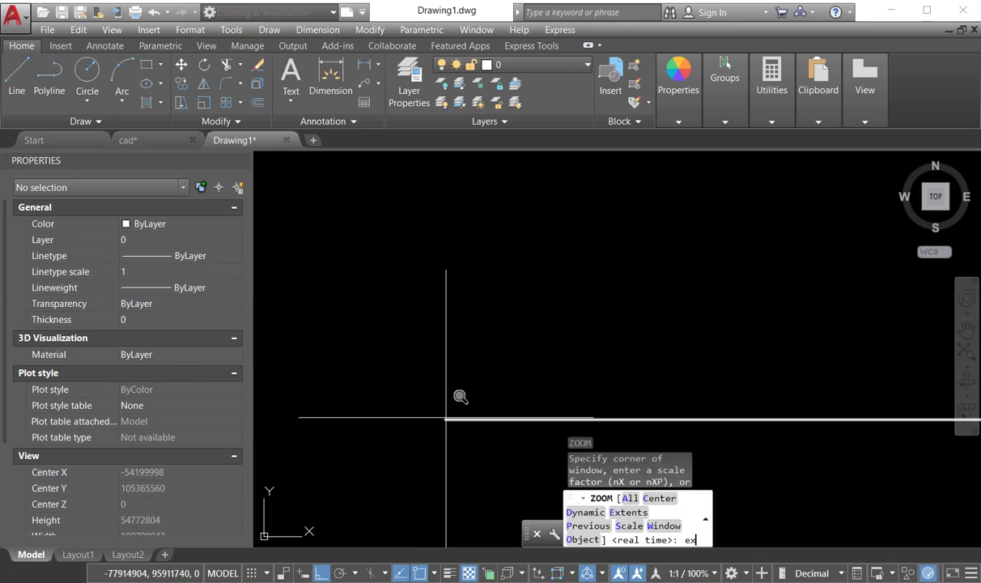
- Zoom to the extents of Drawing1 and select the L-shaped multiline to inspect it
key(Return)
click(519, 368)
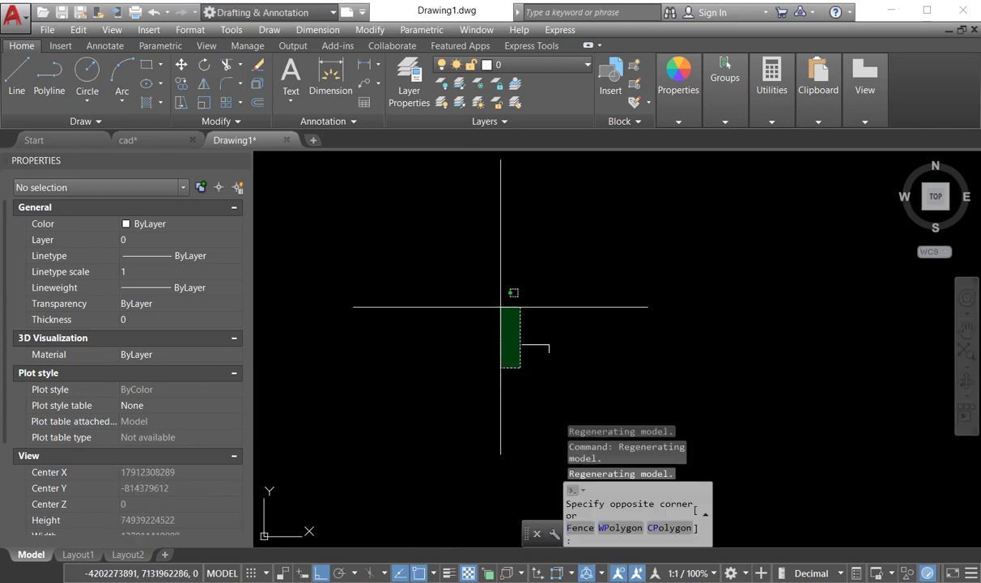
click(506, 322)
click(559, 386)
click(521, 331)
scroll(519, 362, up, 3)
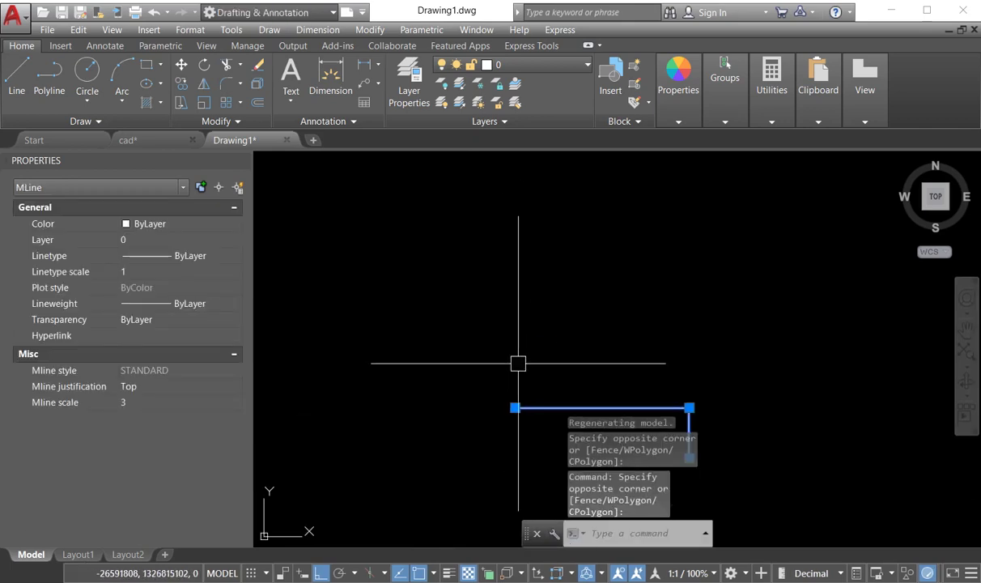
scroll(549, 377, down, 5)
- Switch to the cad drawing and begin a multiline with its justification set to Top
key(ctrl+Tab)
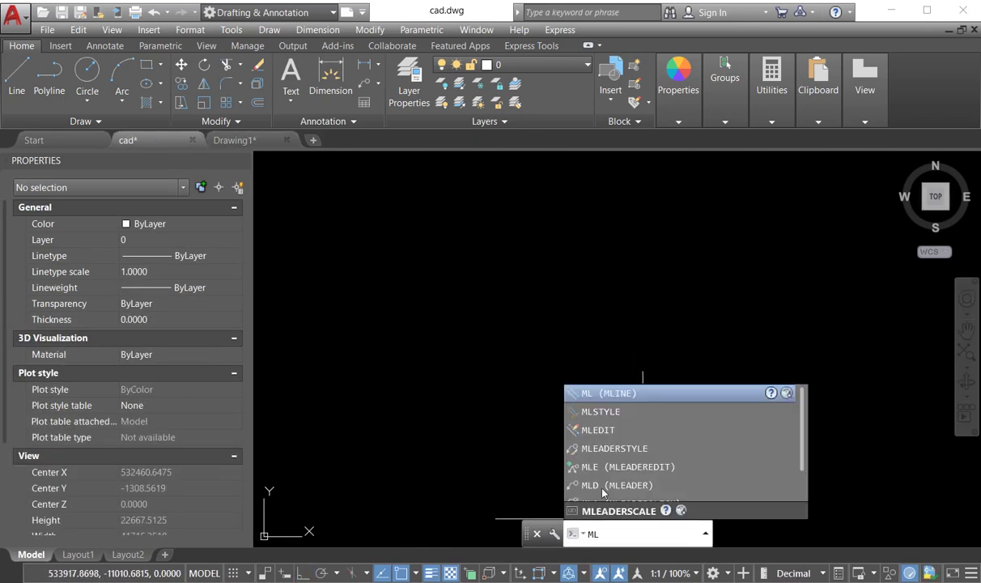
key(Return)
text(J)
key(Return)
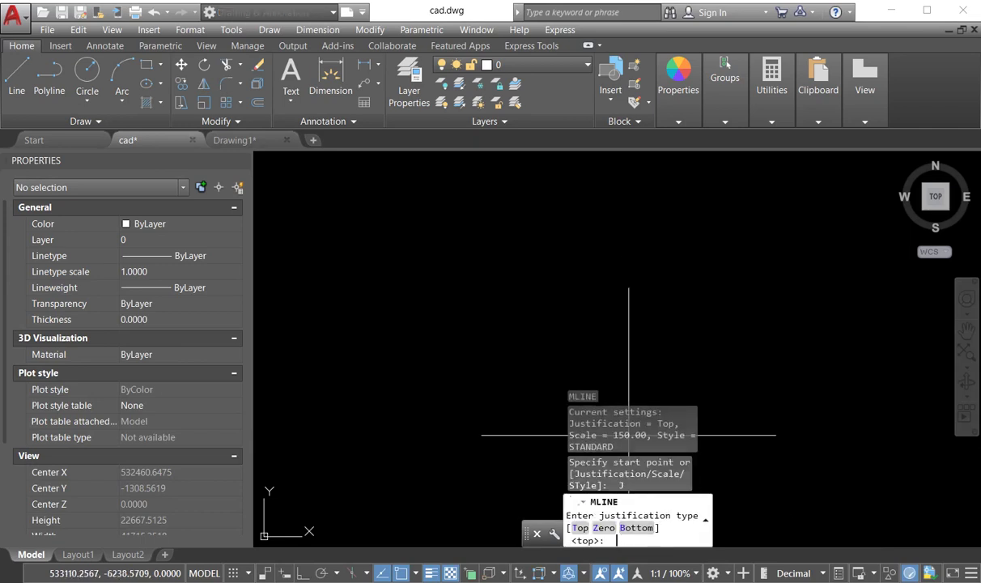
text(T)
key(Return)
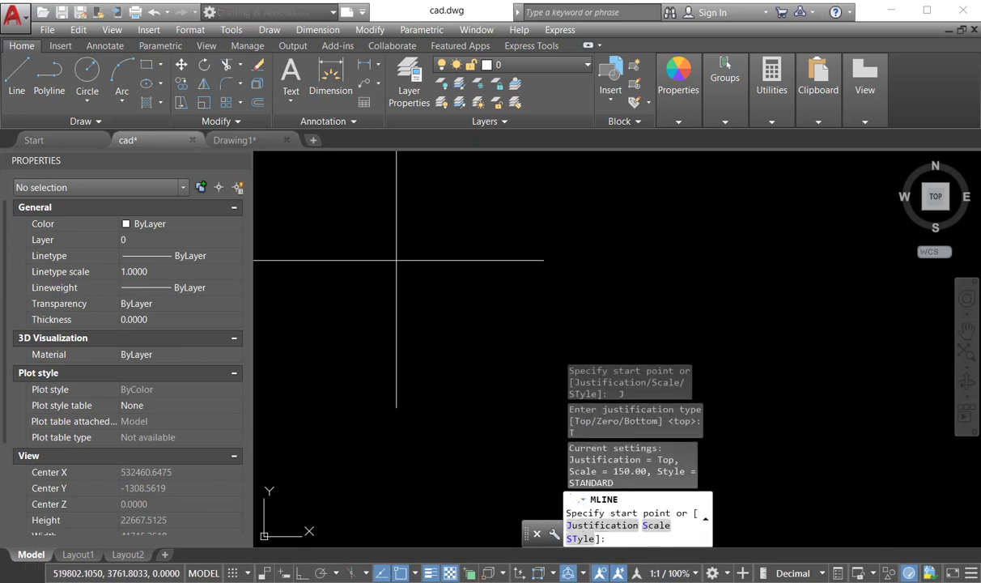
- Turn on Ortho and draw a single horizontal multiline segment in the empty area of the drawing
click(397, 261)
scroll(448, 259, up, 3)
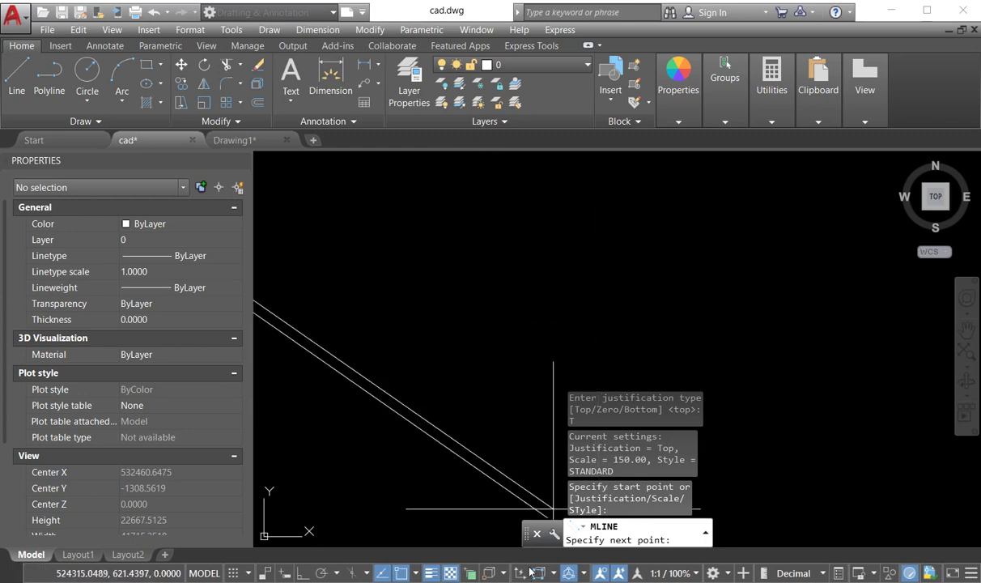
click(302, 574)
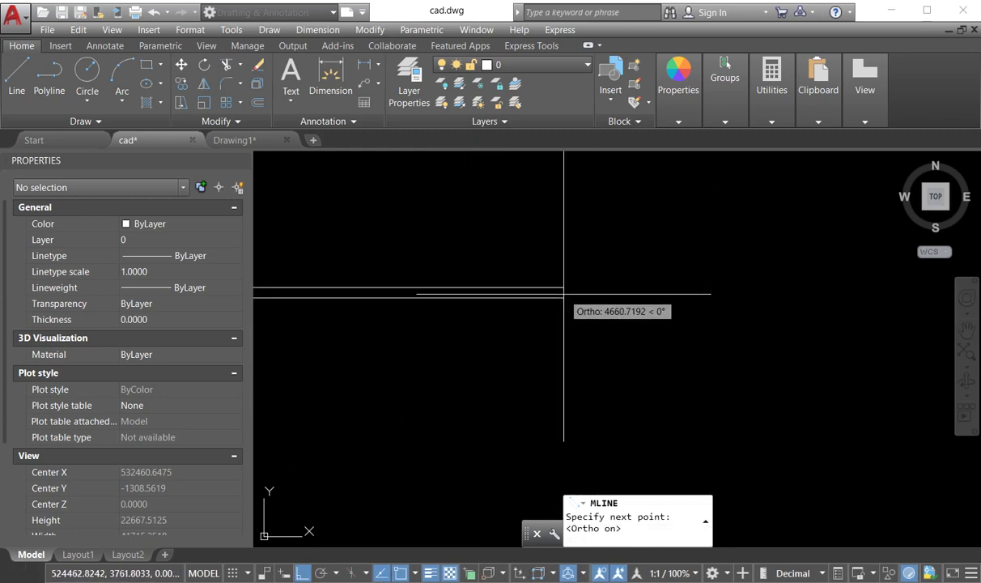
click(786, 287)
right_click(800, 287)
click(822, 287)
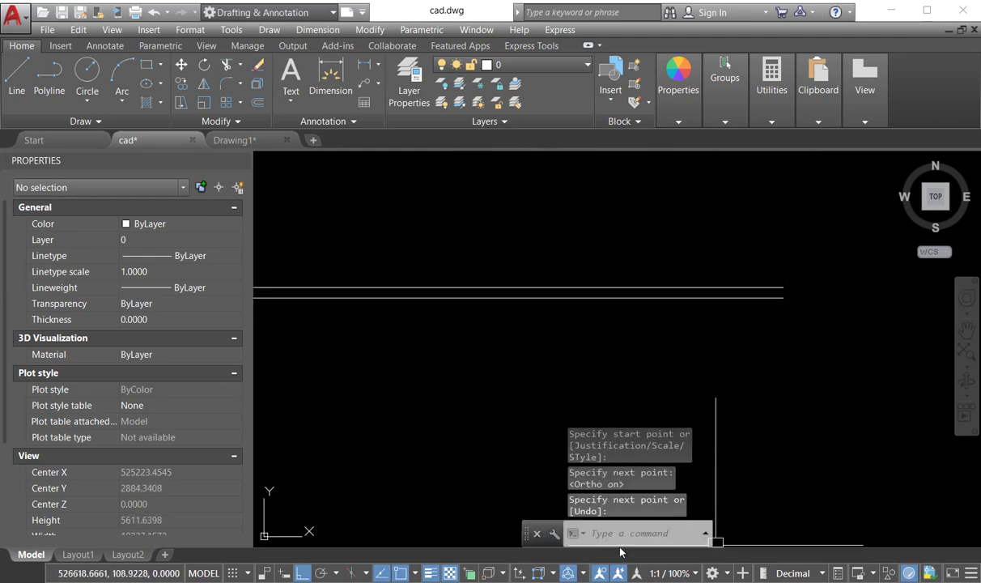
- Set the multiline justification to Zero and draw a single horizontal multiline segment below the existing one
text(ml)
key(Return)
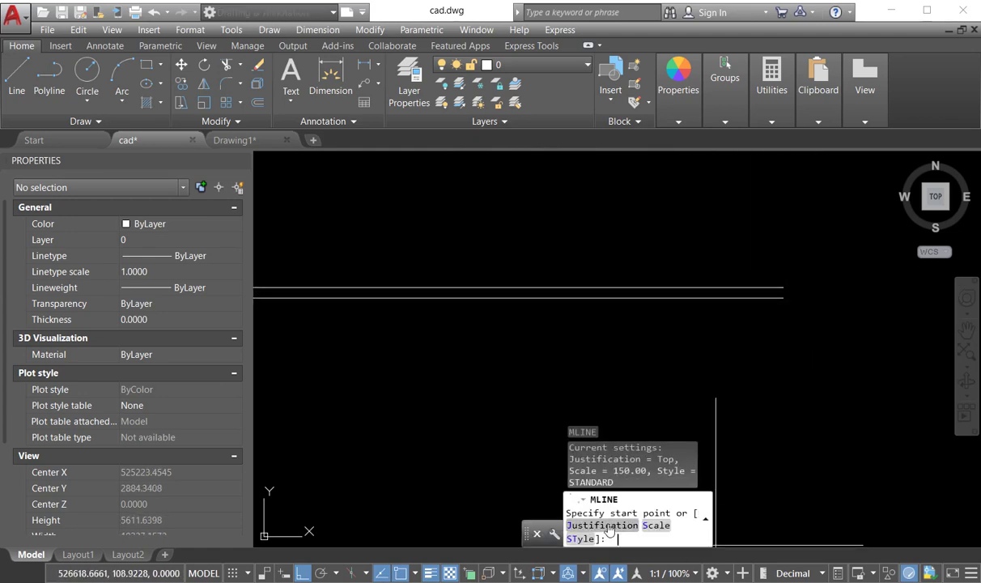
click(612, 528)
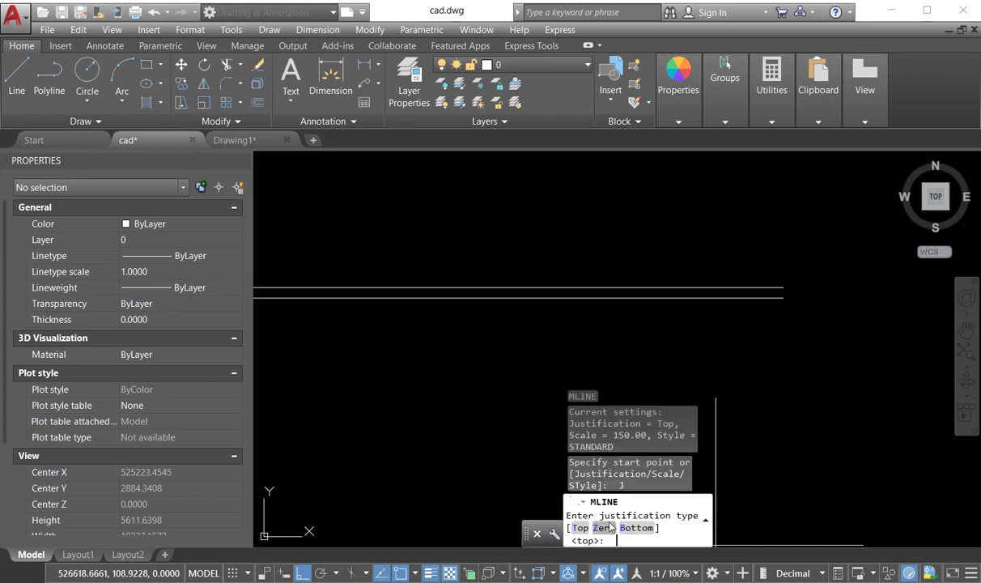
click(611, 528)
scroll(625, 301, down, 2)
scroll(449, 275, up, 4)
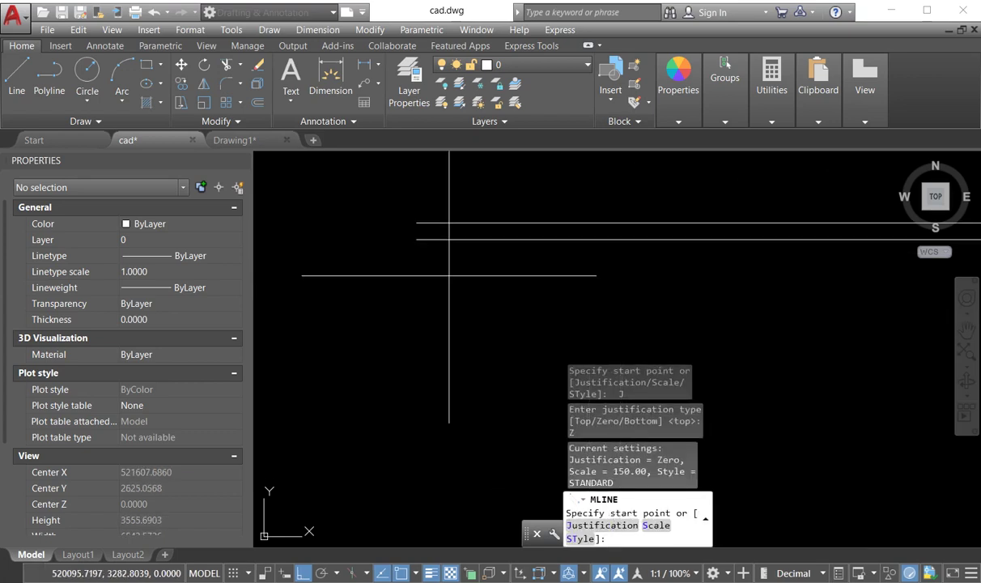
click(408, 293)
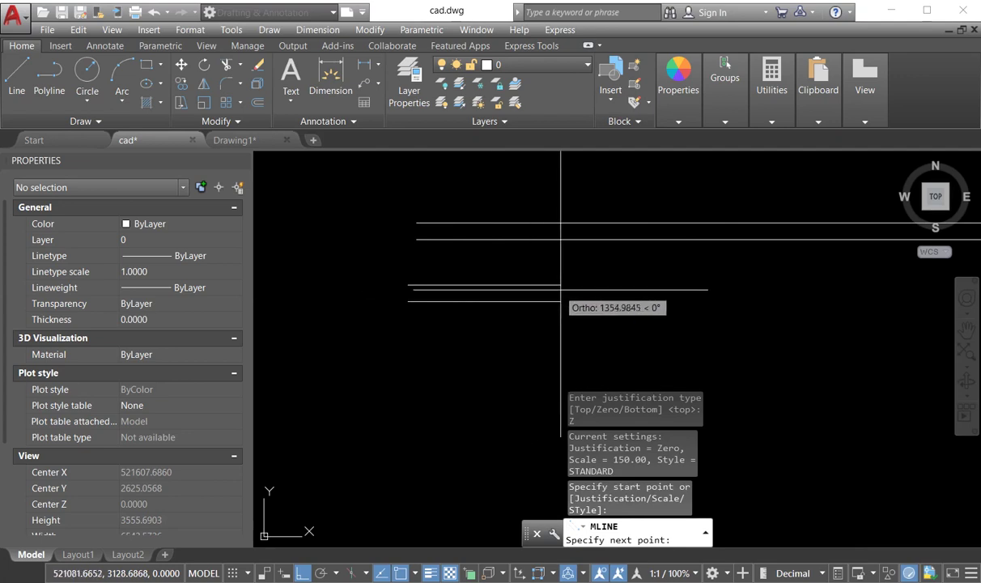
click(633, 293)
right_click(634, 293)
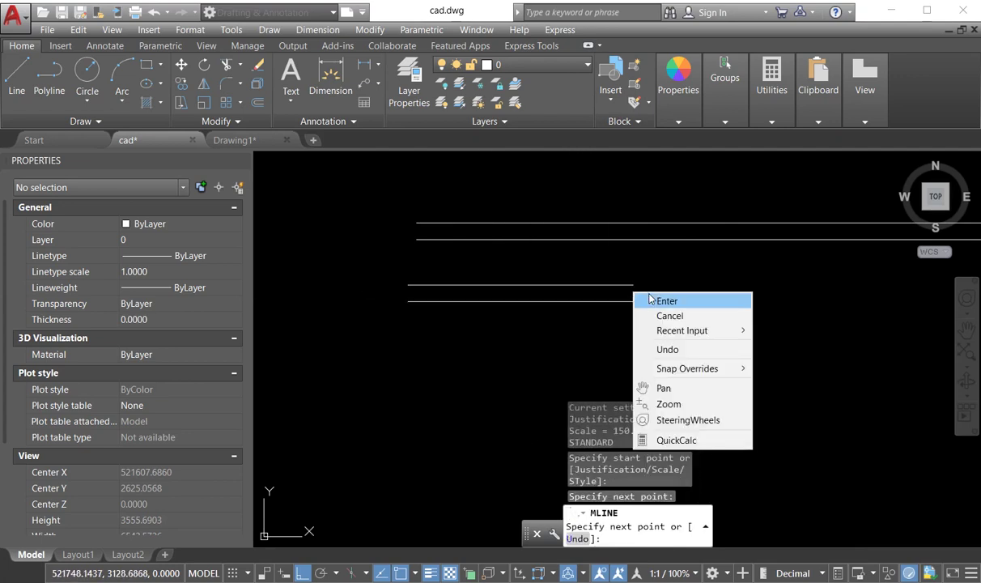
click(649, 301)
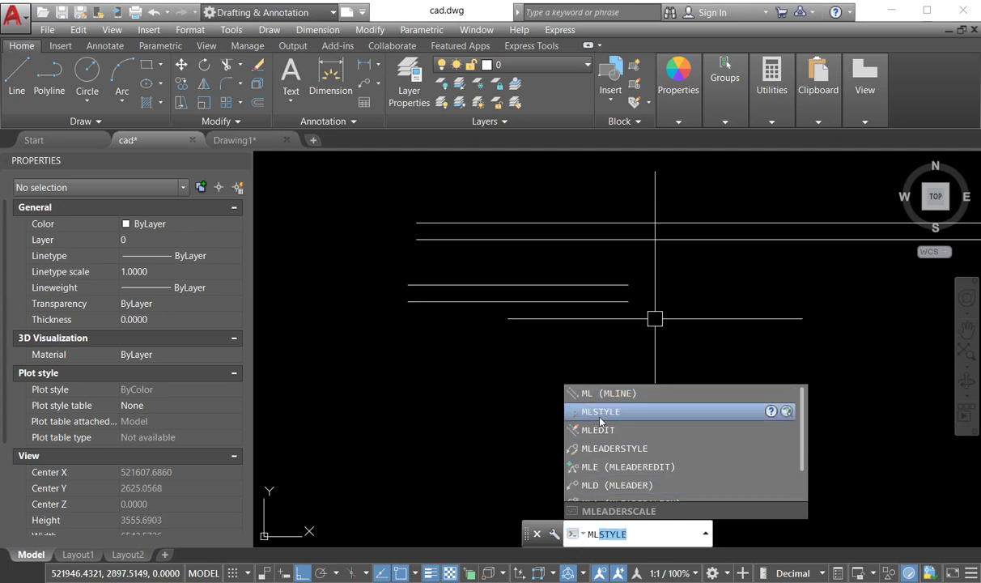
- Set the multiline justification to Bottom and try out a horizontal segment below the other two multilines
click(599, 394)
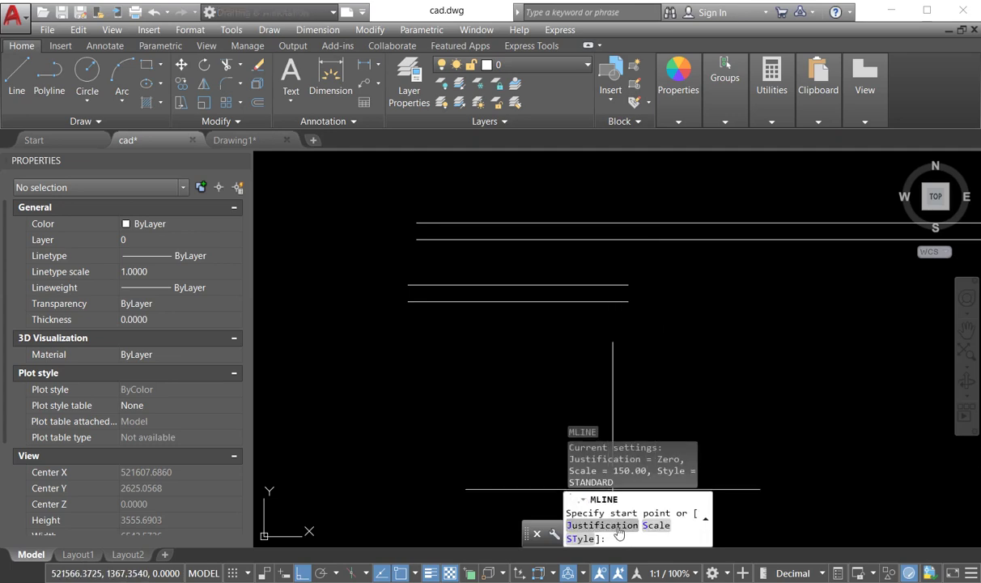
click(619, 528)
click(636, 528)
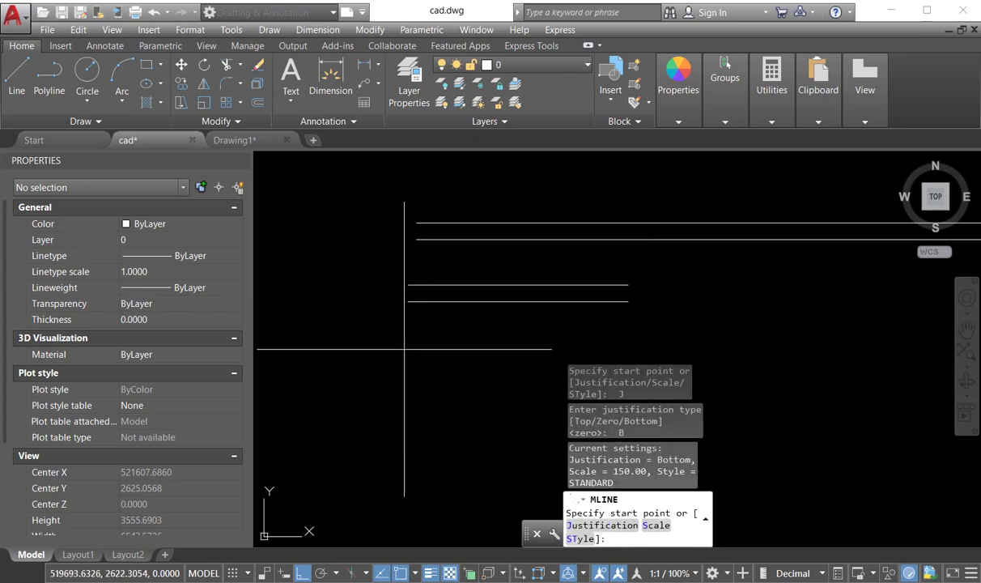
click(412, 357)
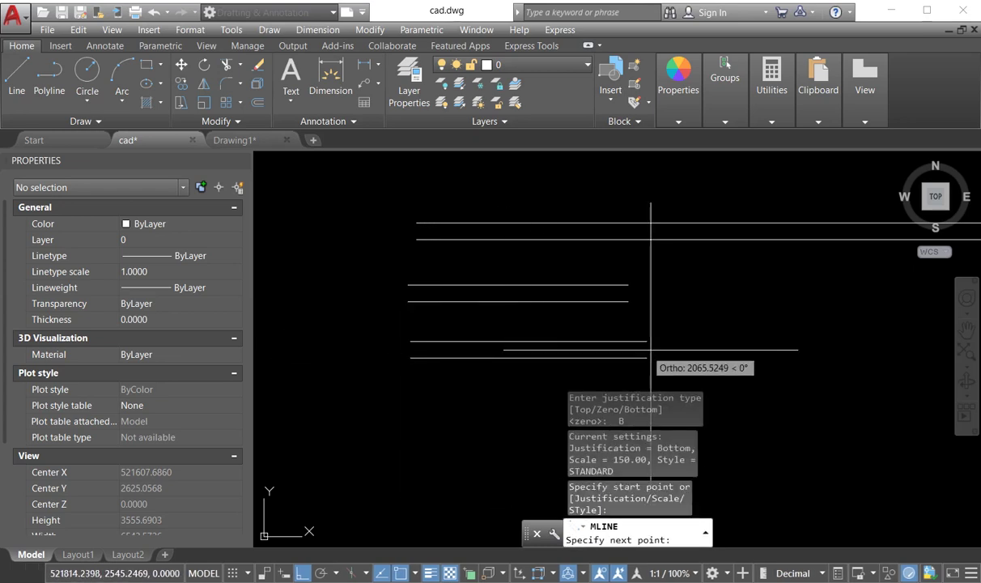
key(Escape)
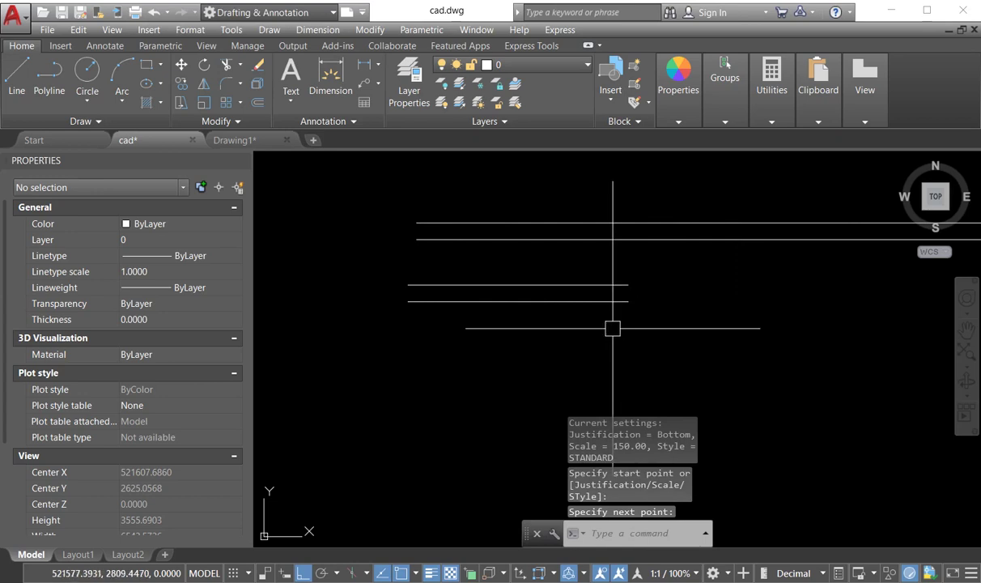
- Erase both example multilines with a crossing selection
click(613, 308)
click(510, 204)
key(Delete)
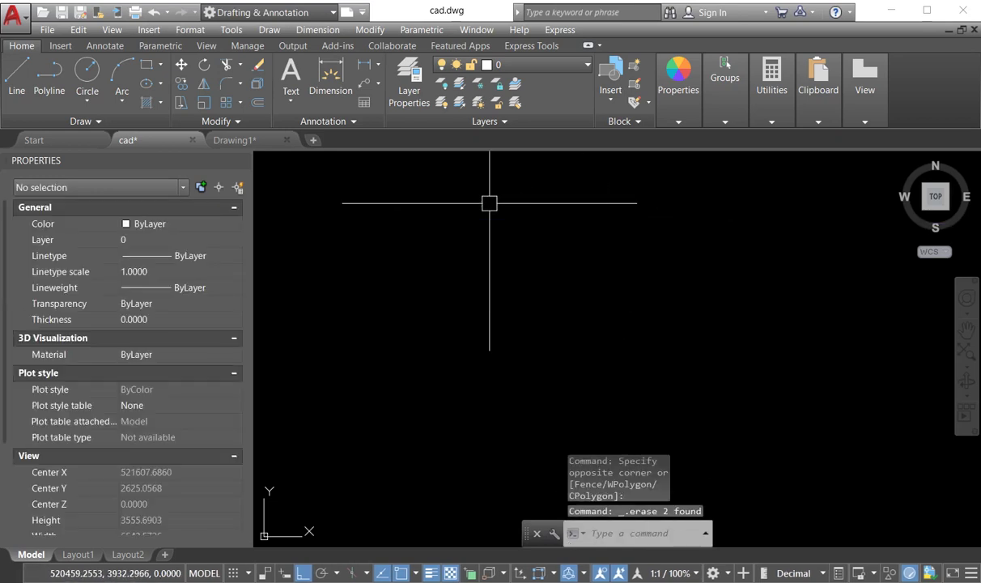
text(m)
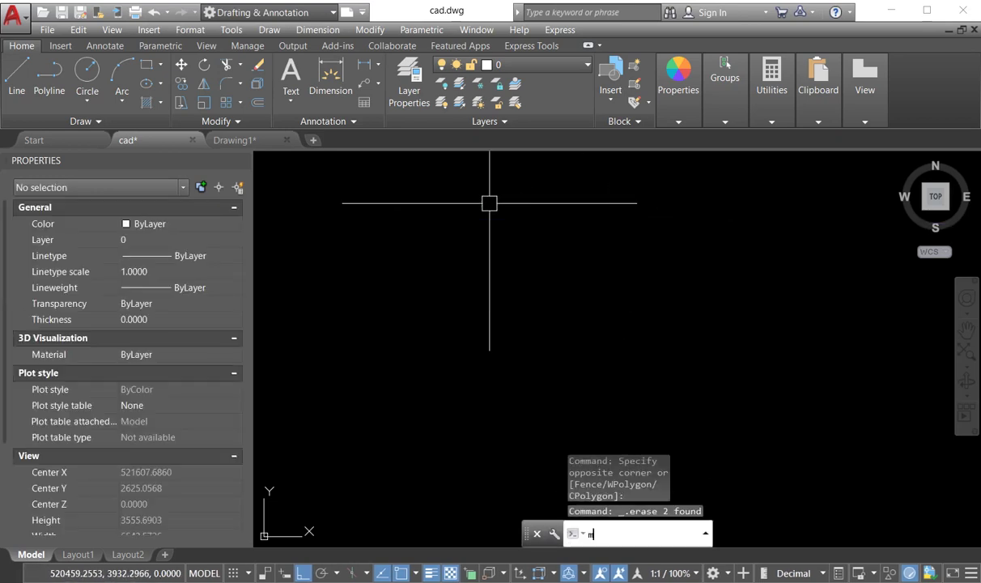
key(Return)
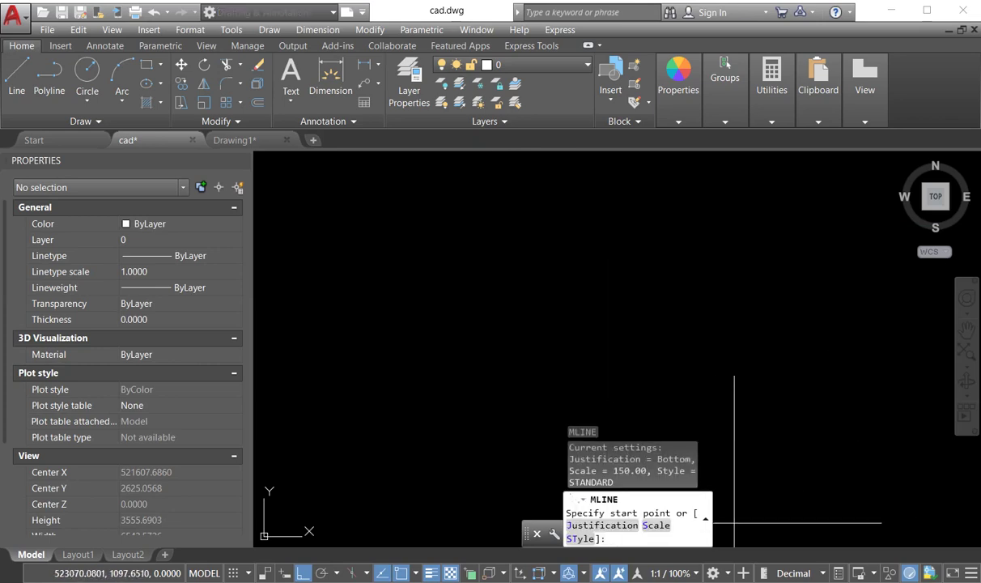
click(657, 525)
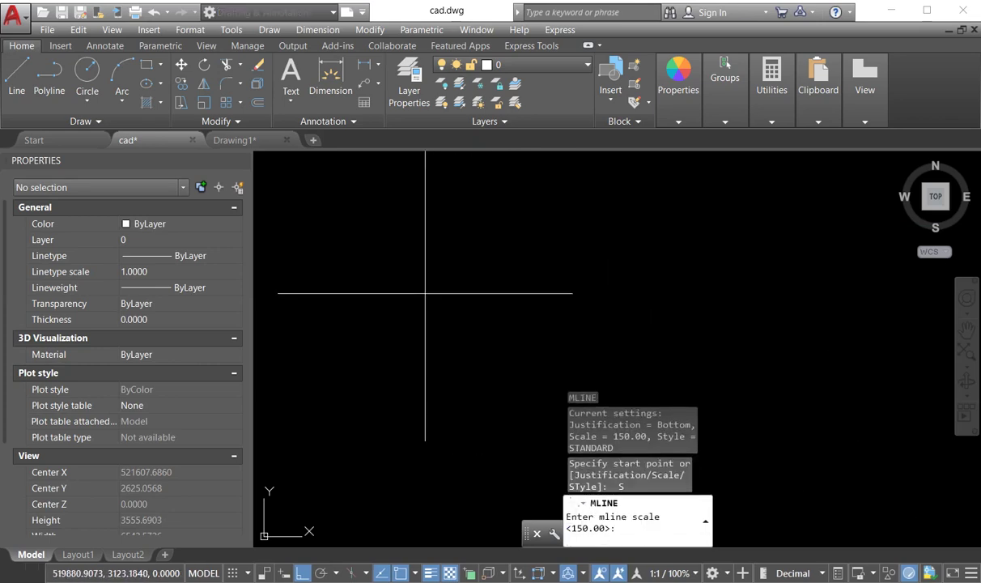
scroll(484, 329, down, 5)
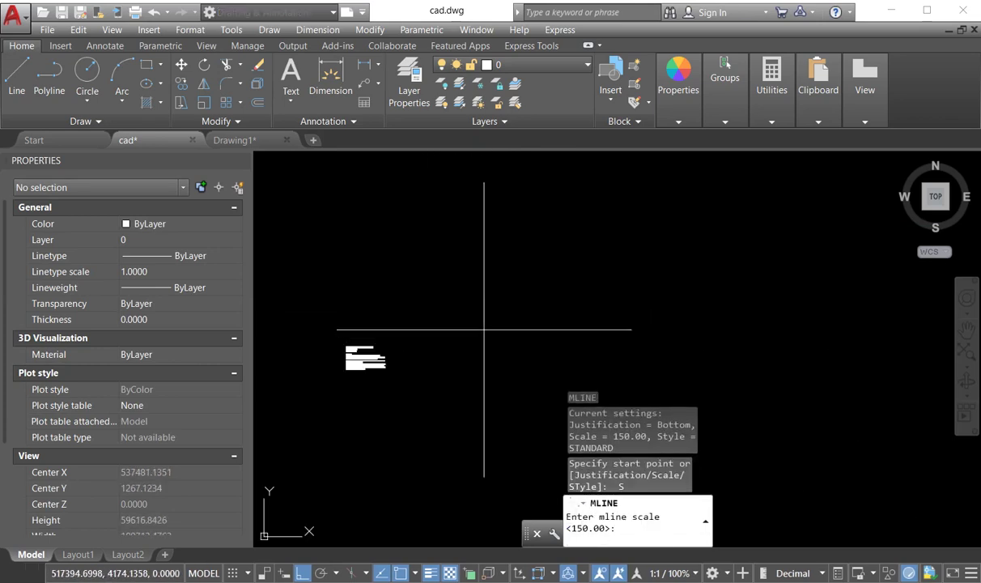
key(Escape)
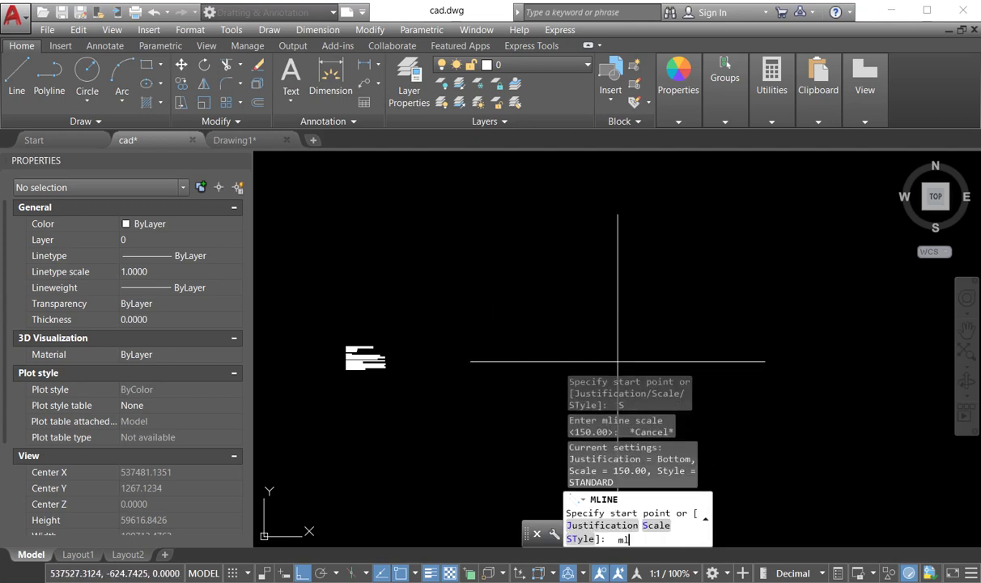
- Draw an L-shaped multiline in empty space with a horizontal leg about 16,000 units long and a vertical leg going down from its end
key(Return)
click(508, 317)
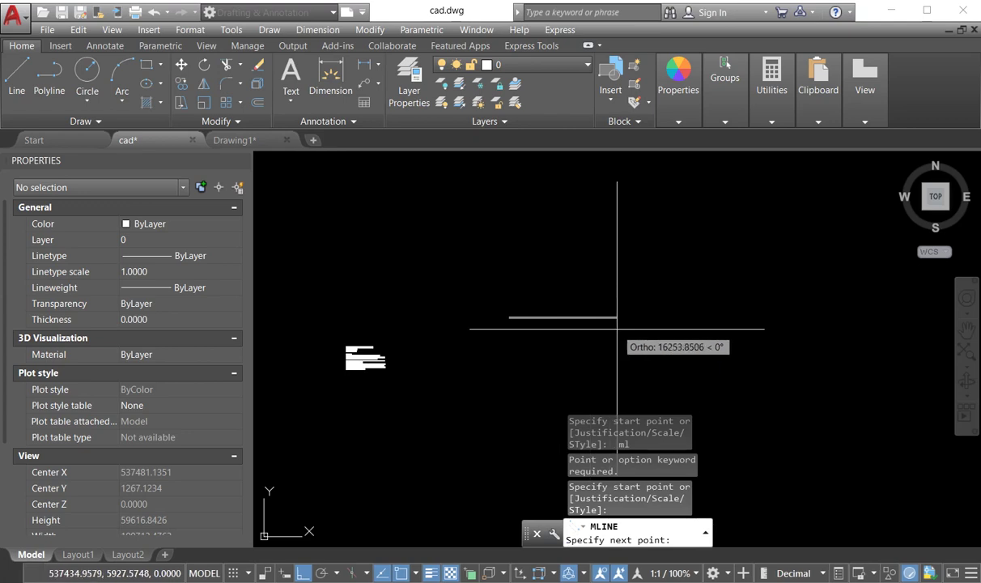
click(615, 318)
click(641, 373)
right_click(651, 366)
click(677, 373)
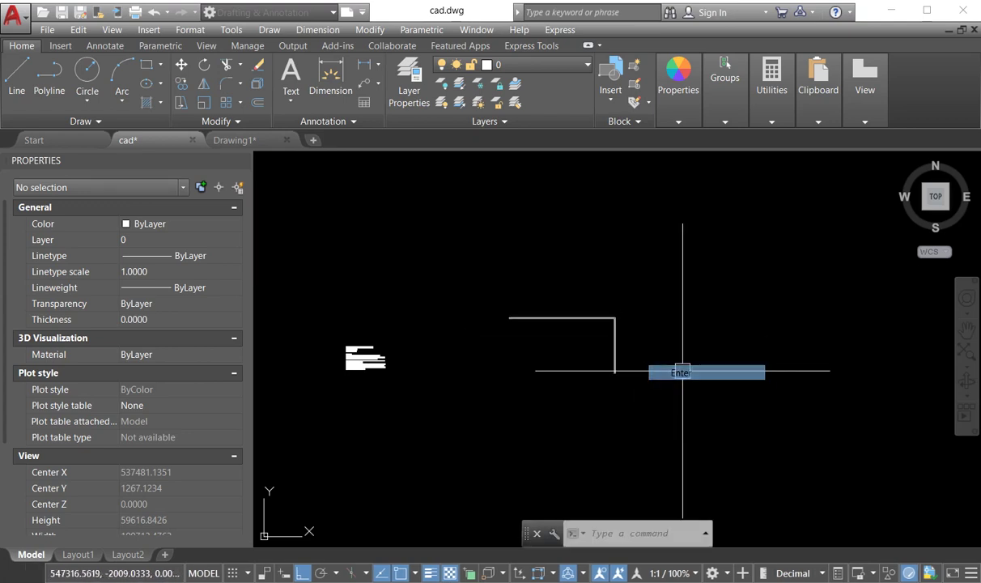
- Add a vertical linear dimension across the width of the L-shaped multiline at the start of its horizontal leg
scroll(478, 224, up, 2)
click(364, 65)
scroll(412, 223, up, 10)
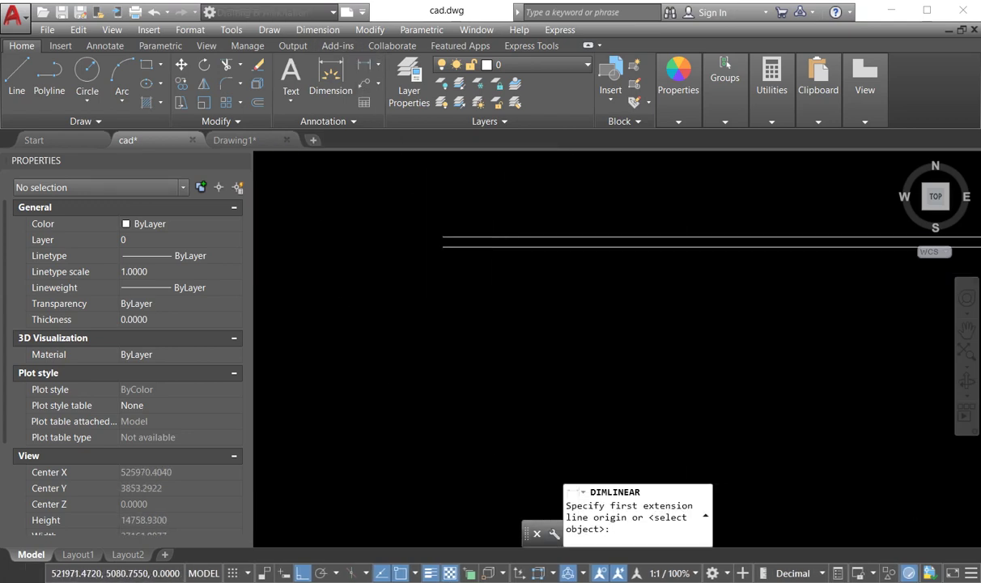
click(412, 213)
click(412, 196)
middle_drag(412, 196, 449, 359)
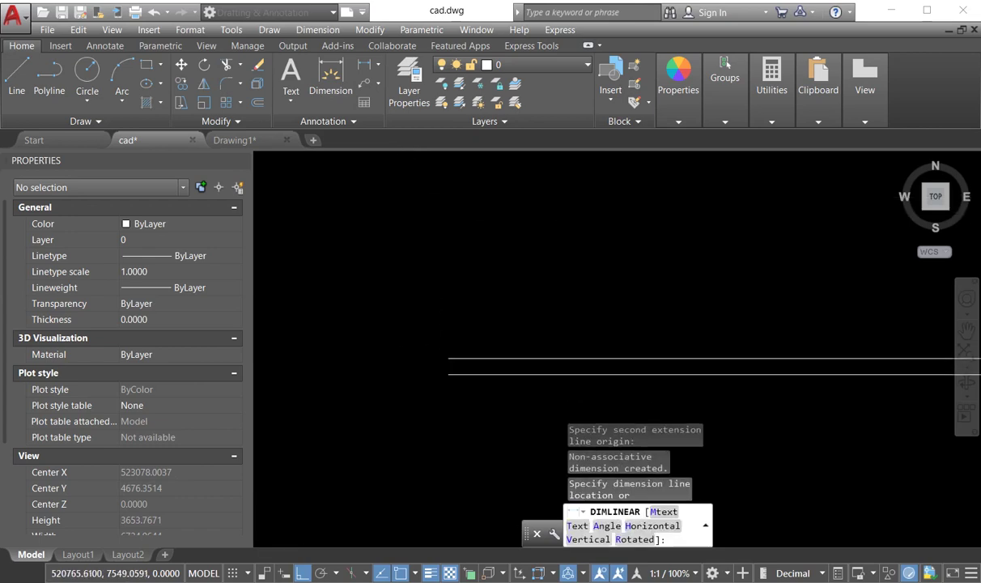
click(395, 362)
right_click(440, 297)
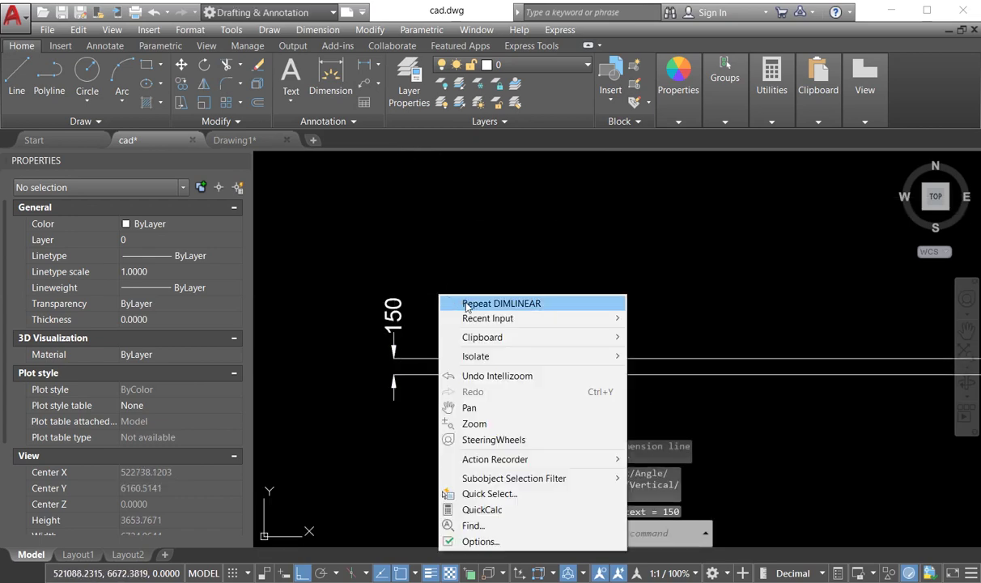
click(453, 306)
scroll(511, 397, down, 3)
key(Escape)
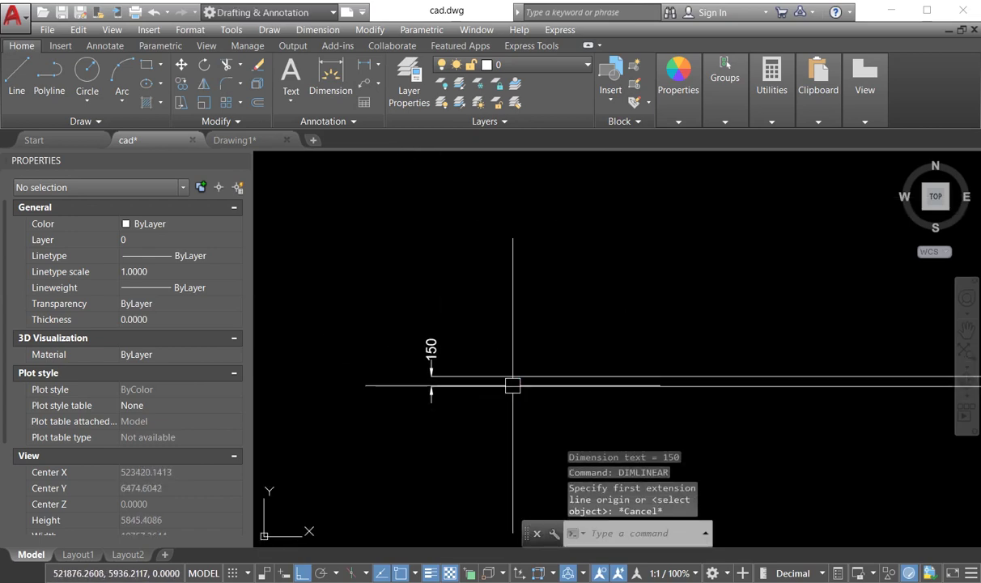
- Set the multiline scale to 300 and draw a single horizontal multiline segment above the L-shaped one
text(c)
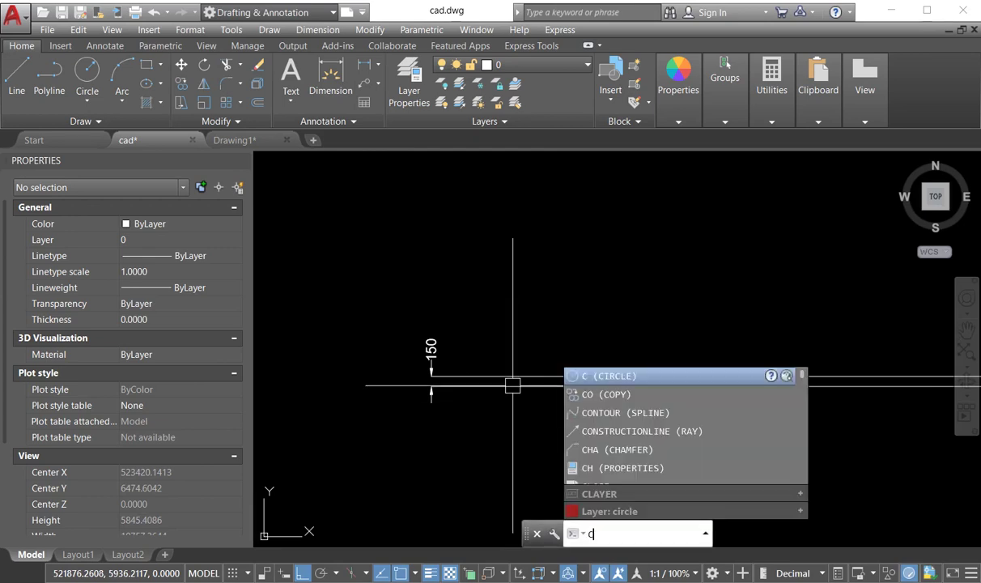
key(BackSpace)
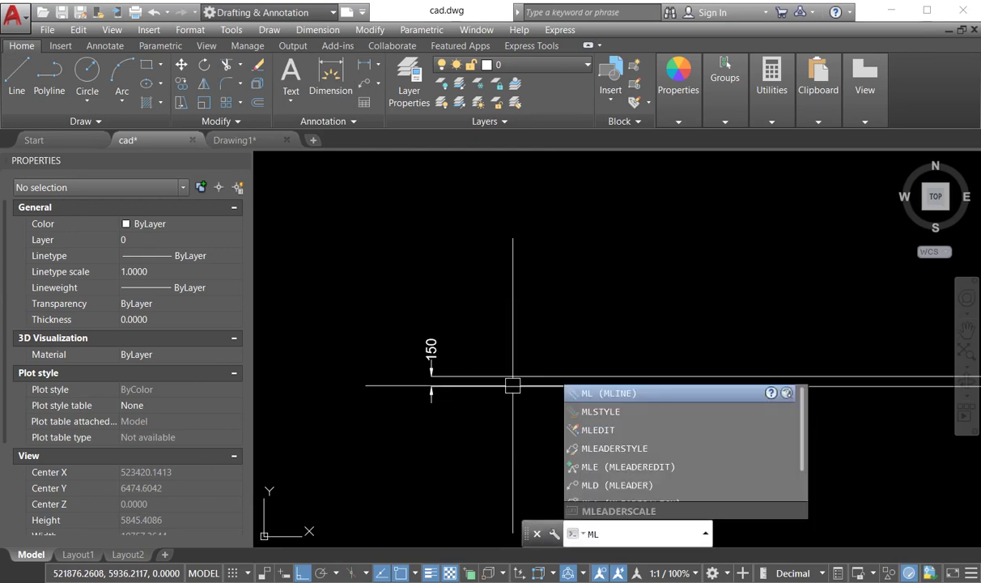
key(Return)
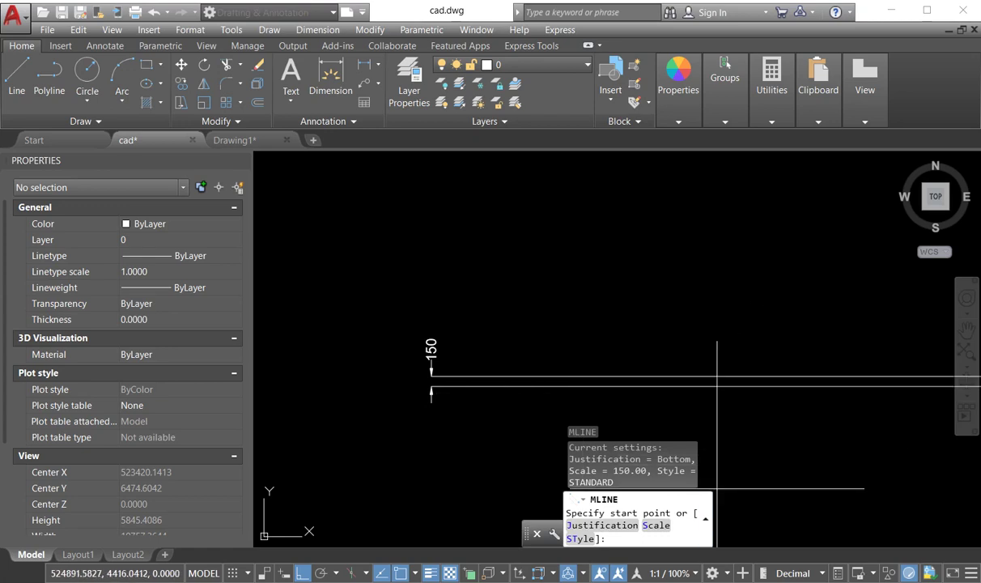
text(s)
key(Return)
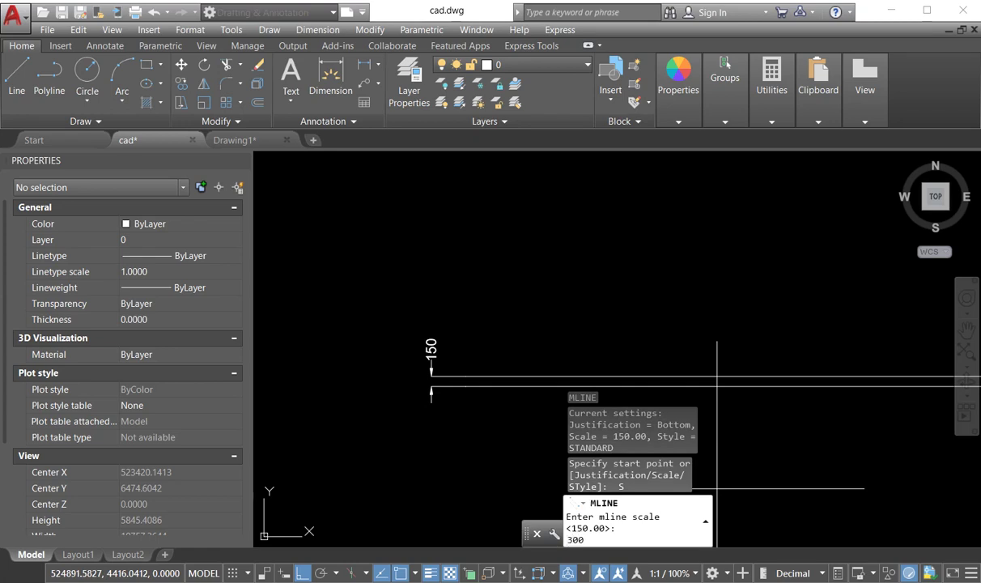
key(Return)
click(482, 308)
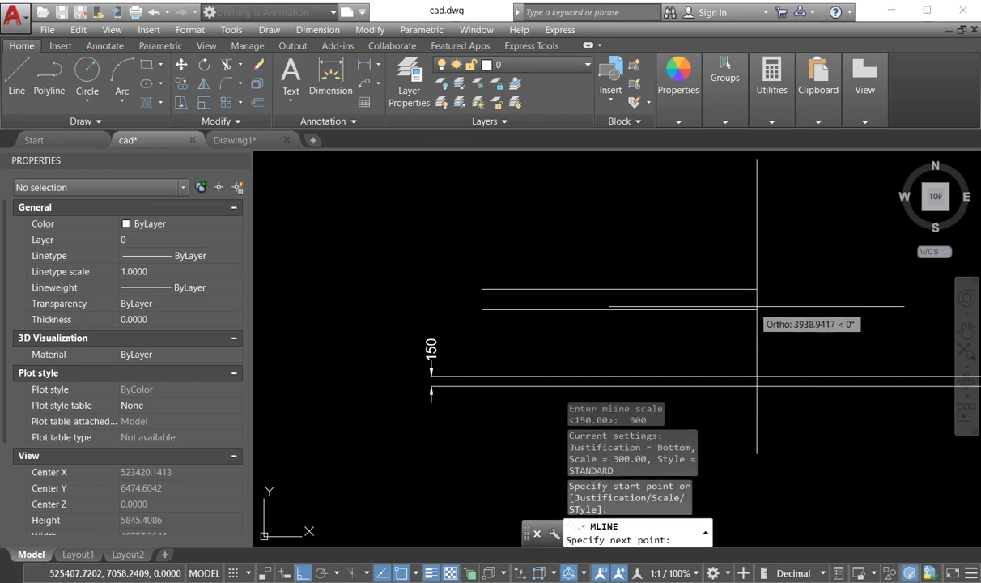
click(819, 307)
right_click(860, 305)
click(882, 309)
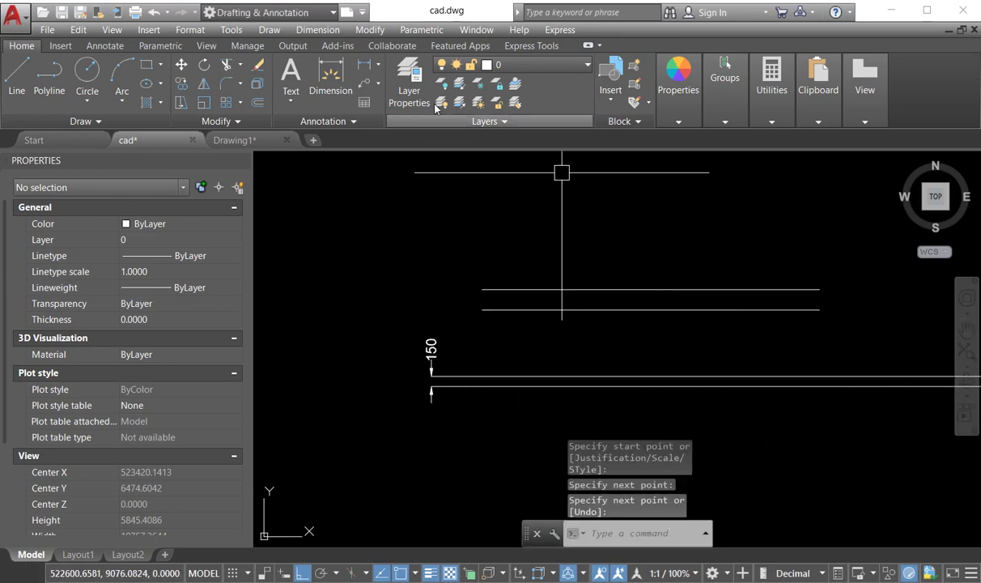
- Add a vertical linear dimension across the width of the new upper multiline at its starting end
click(368, 69)
click(482, 289)
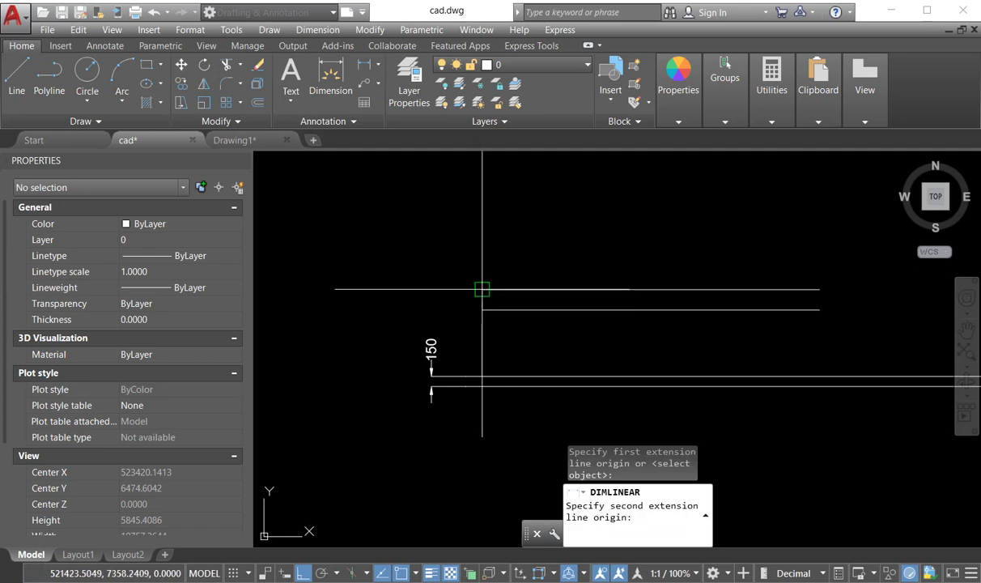
click(481, 309)
click(455, 288)
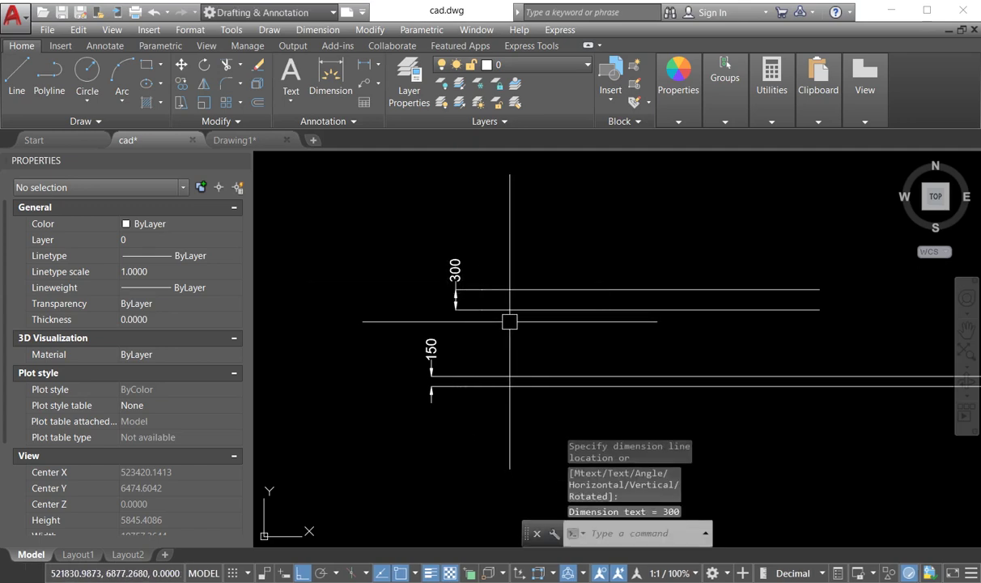
- Delete the two width dimensions from the multilines
click(377, 226)
click(521, 409)
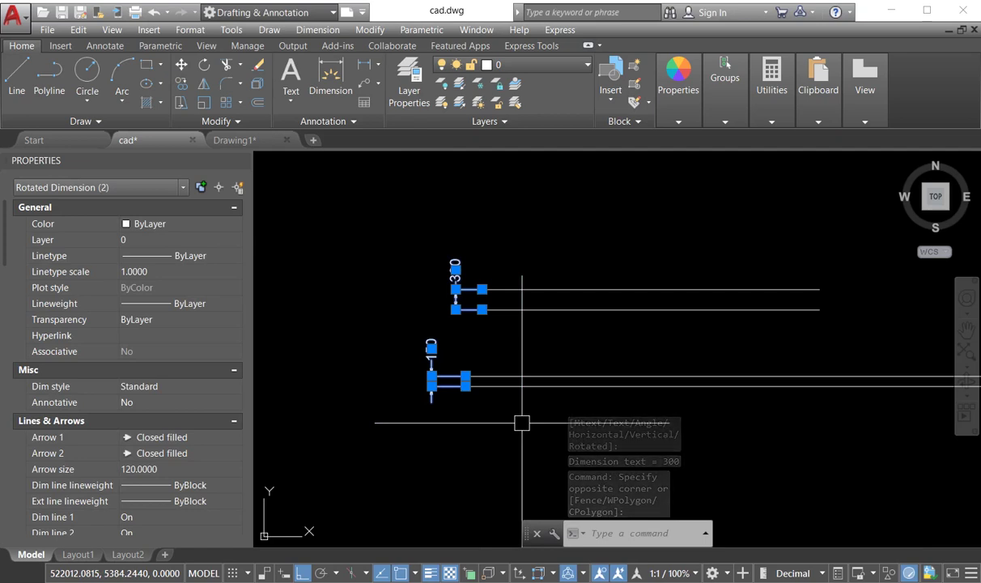
key(Delete)
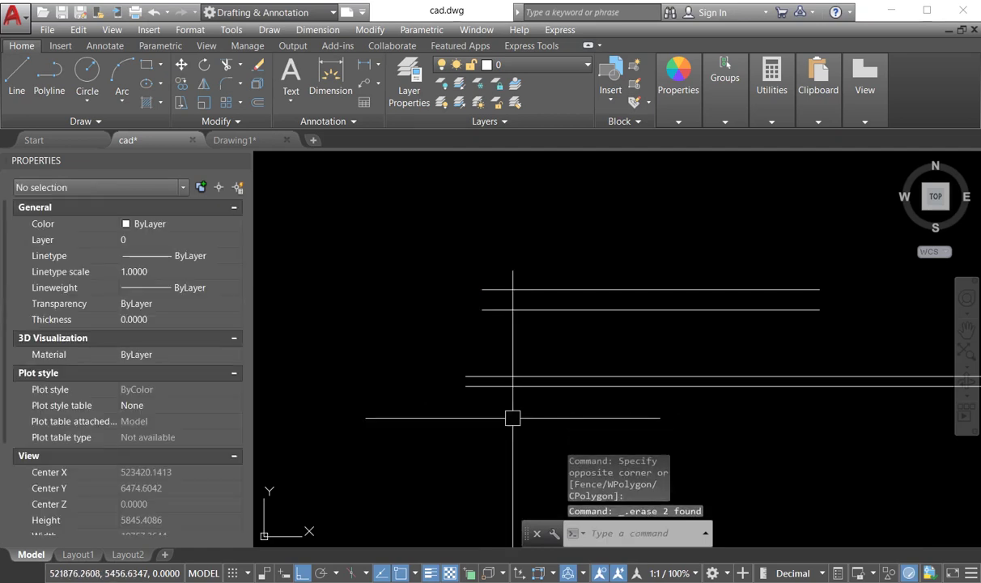
- Set the multiline style to 300mm and draw a stepped multiline with a horizontal, a downward vertical and a second horizontal segment
text(ml)
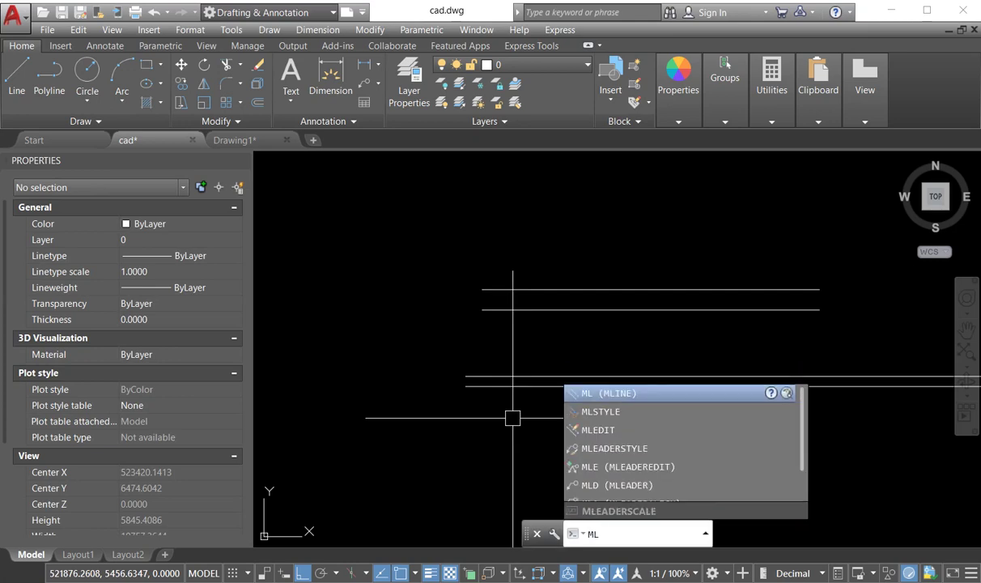
key(Return)
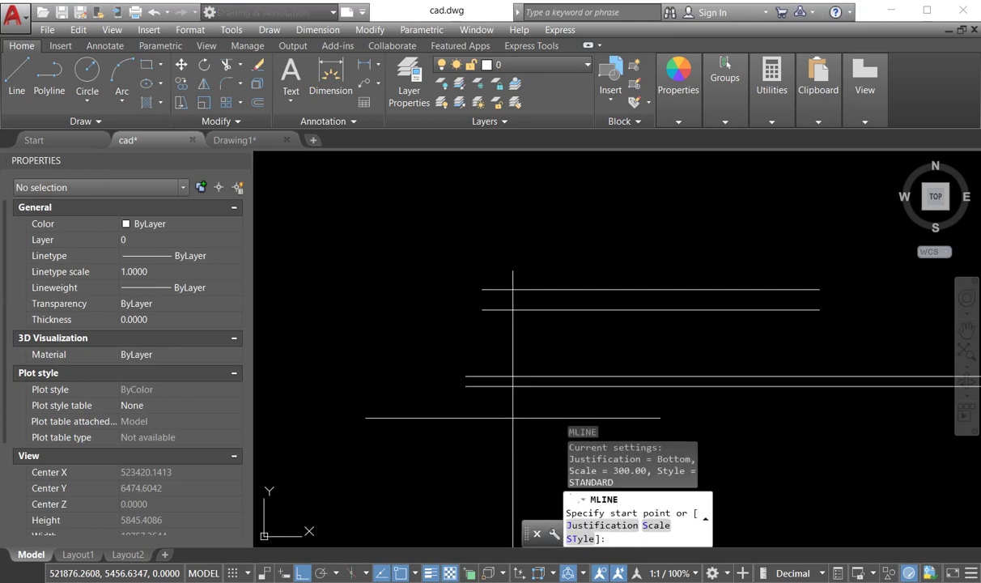
click(580, 539)
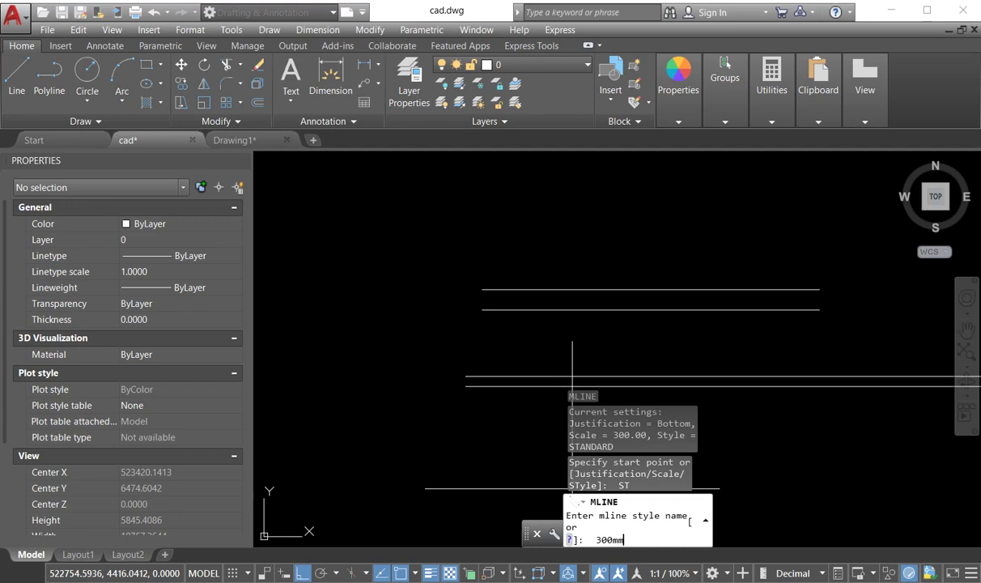
key(Return)
scroll(396, 381, down, 4)
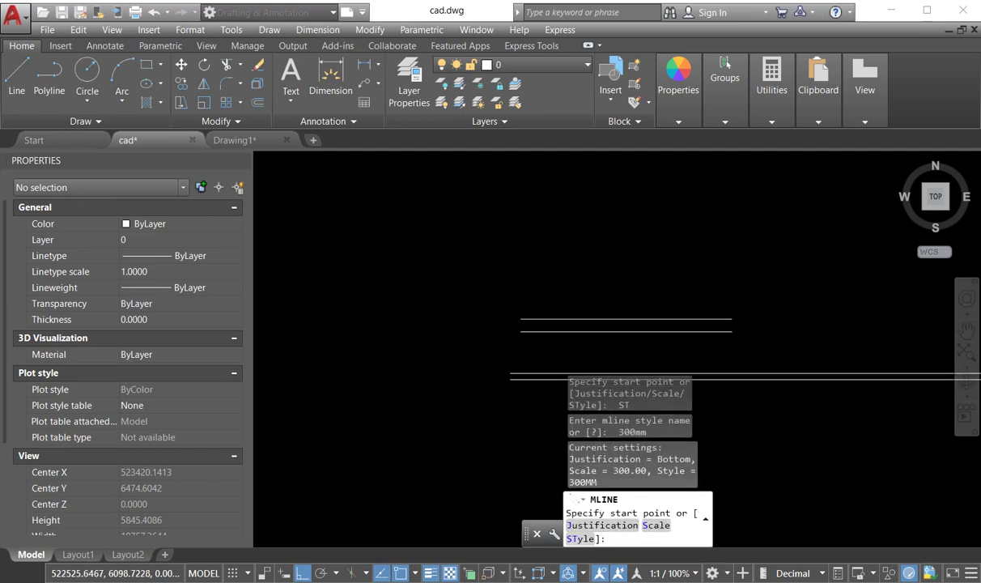
click(395, 381)
scroll(460, 329, down, 3)
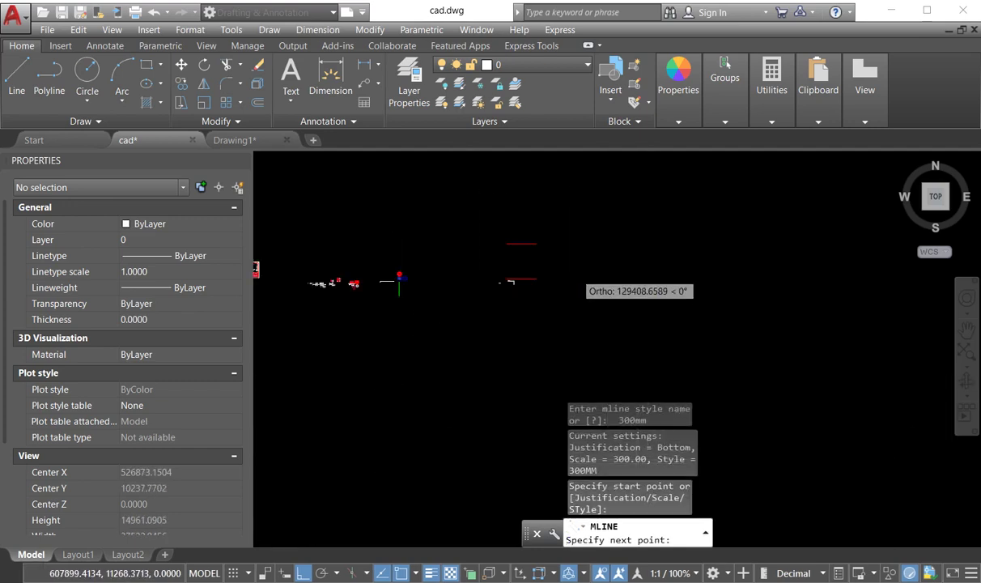
scroll(471, 317, down, 3)
scroll(815, 389, up, 3)
click(814, 389)
scroll(814, 388, down, 3)
scroll(585, 230, up, 4)
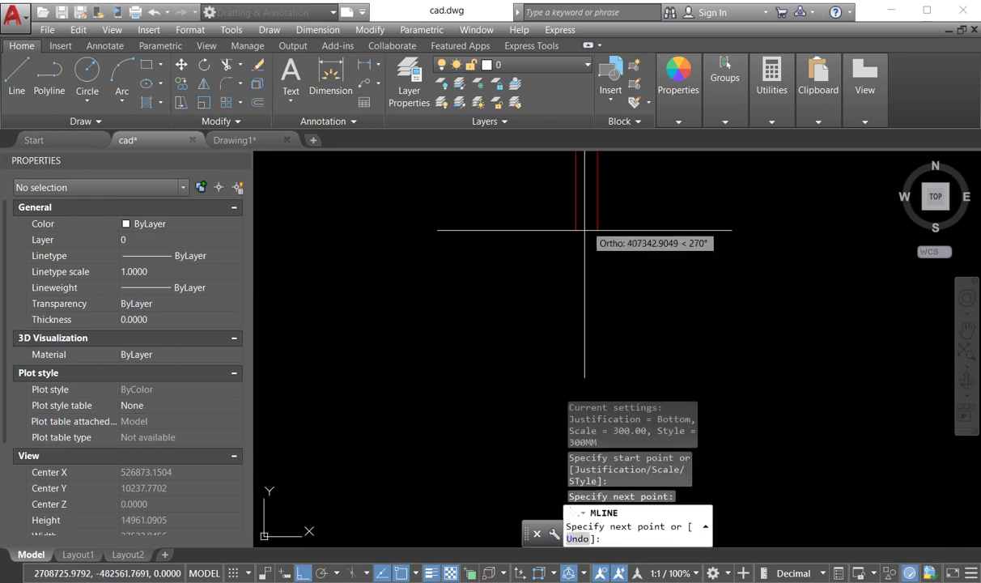
scroll(584, 229, down, 3)
click(582, 372)
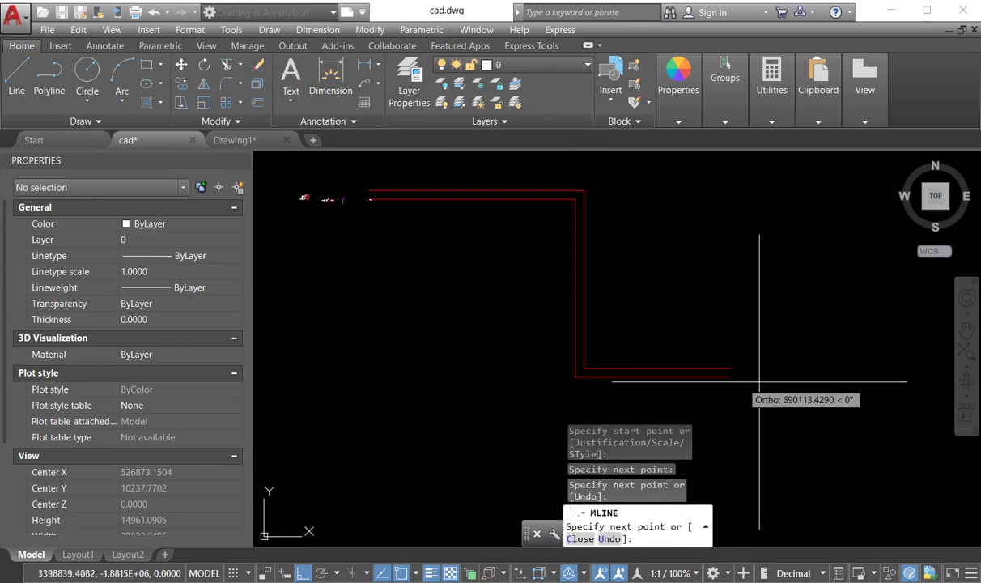
right_click(806, 289)
click(819, 297)
- Delete the stepped red multiline
scroll(451, 265, up, 2)
scroll(346, 256, up, 2)
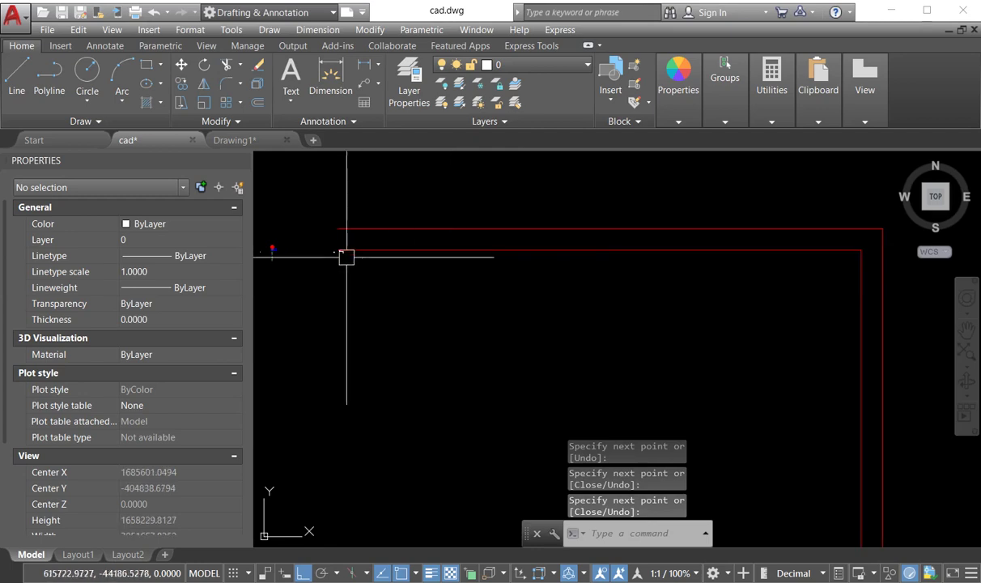
scroll(346, 256, up, 3)
scroll(449, 345, up, 1)
scroll(382, 267, up, 1)
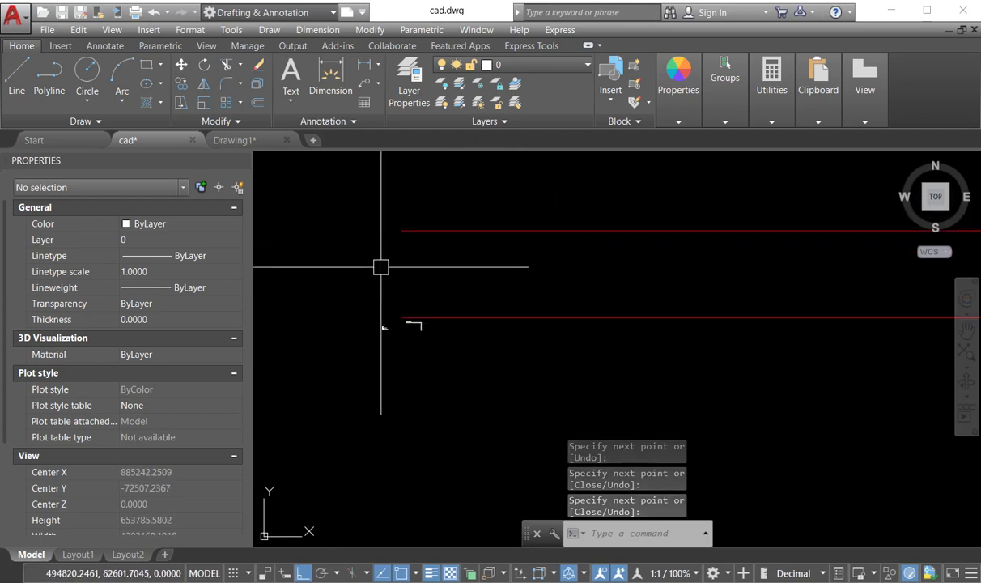
scroll(536, 353, down, 2)
middle_drag(536, 353, 481, 318)
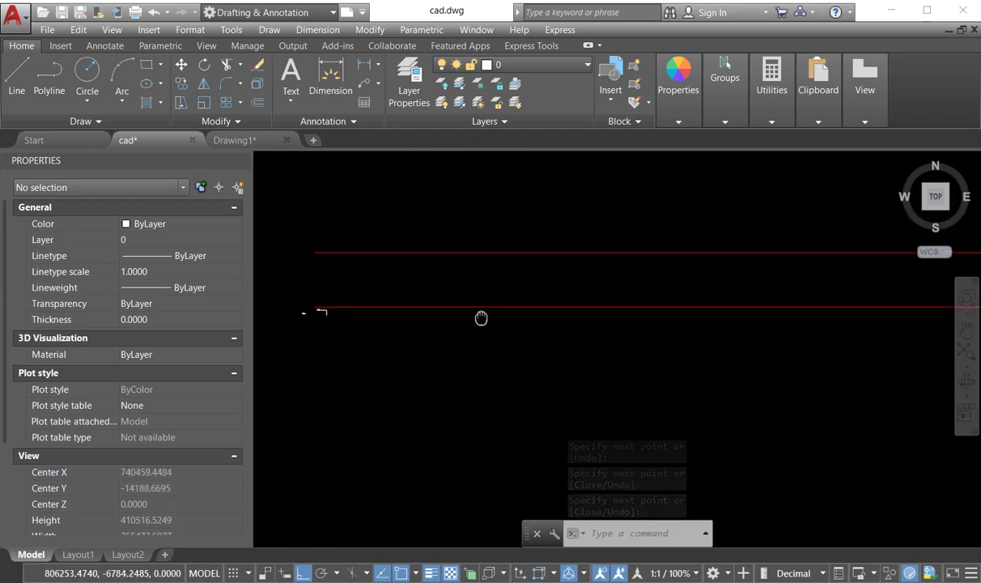
click(510, 335)
click(470, 270)
key(Delete)
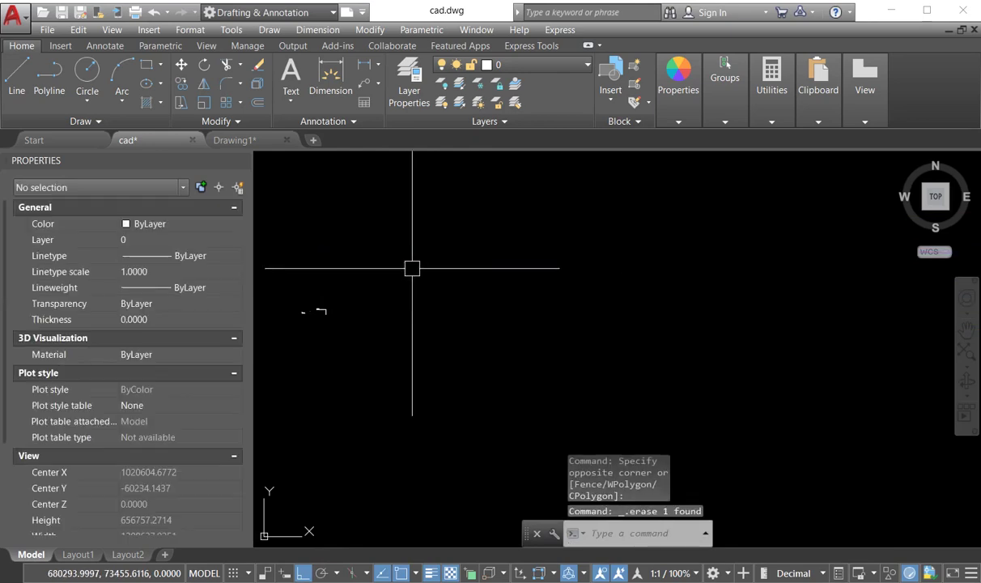
- Delete the short horizontal multiline and the L-shaped multiline below it
scroll(293, 314, up, 10)
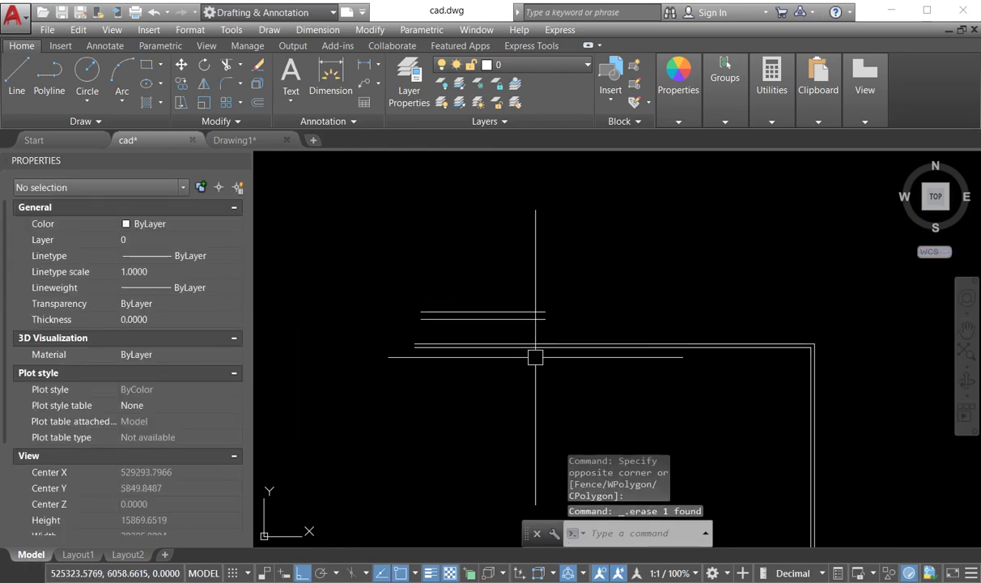
click(570, 351)
click(519, 275)
click(486, 204)
click(415, 312)
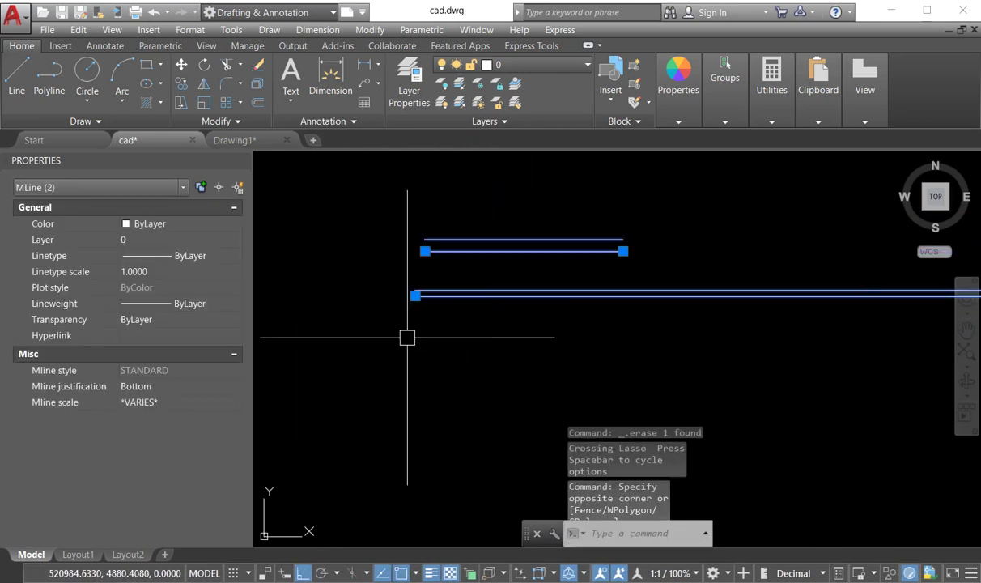
key(Delete)
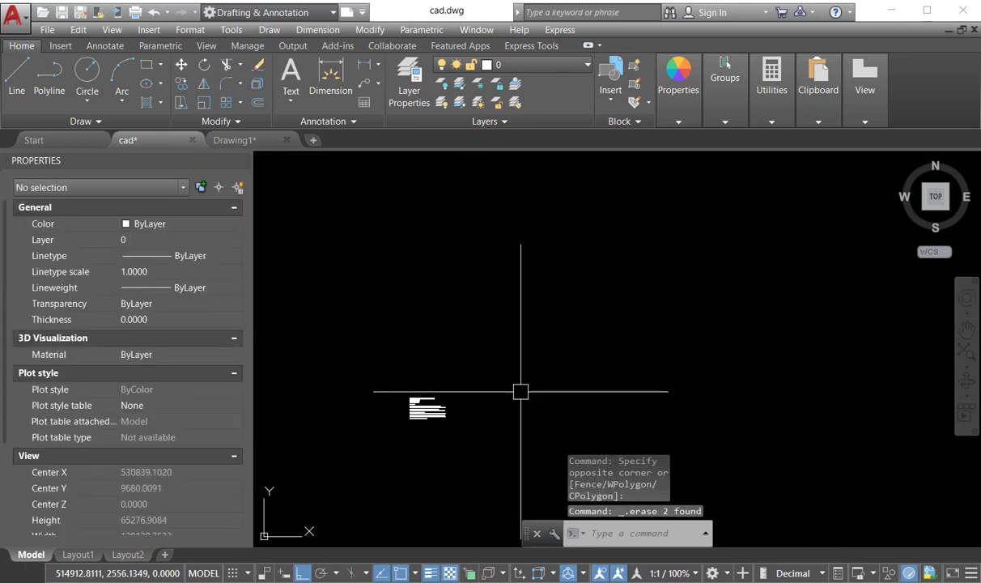
- Draw a single horizontal polyline segment in the empty area above the text block
text(pl)
key(Return)
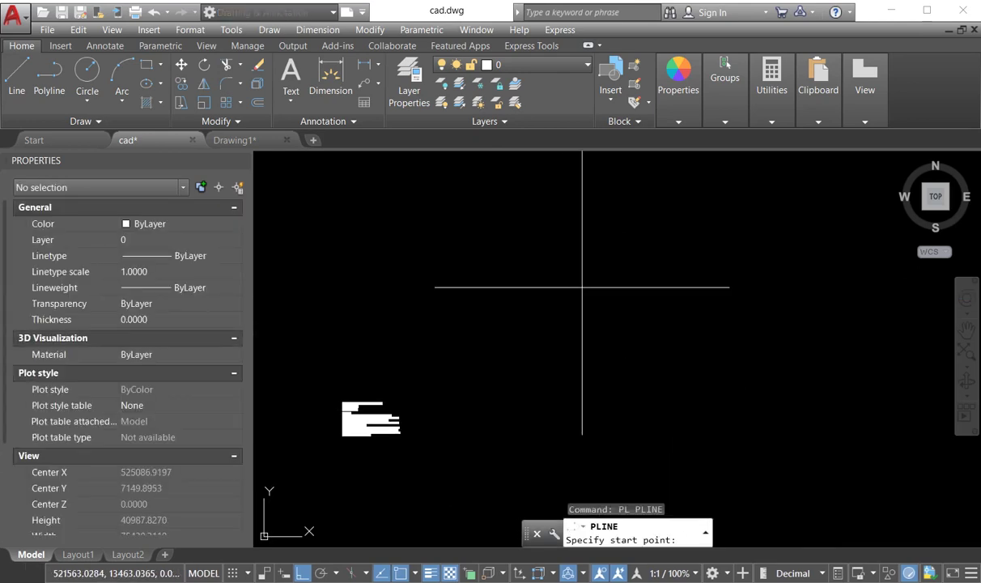
click(517, 300)
click(749, 300)
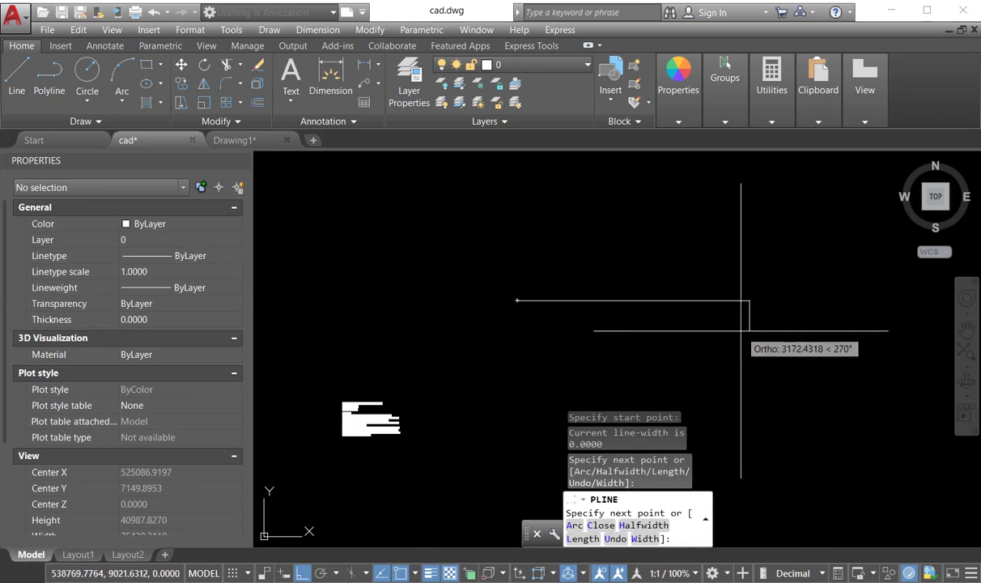
right_click(709, 313)
click(725, 332)
scroll(561, 298, up, 5)
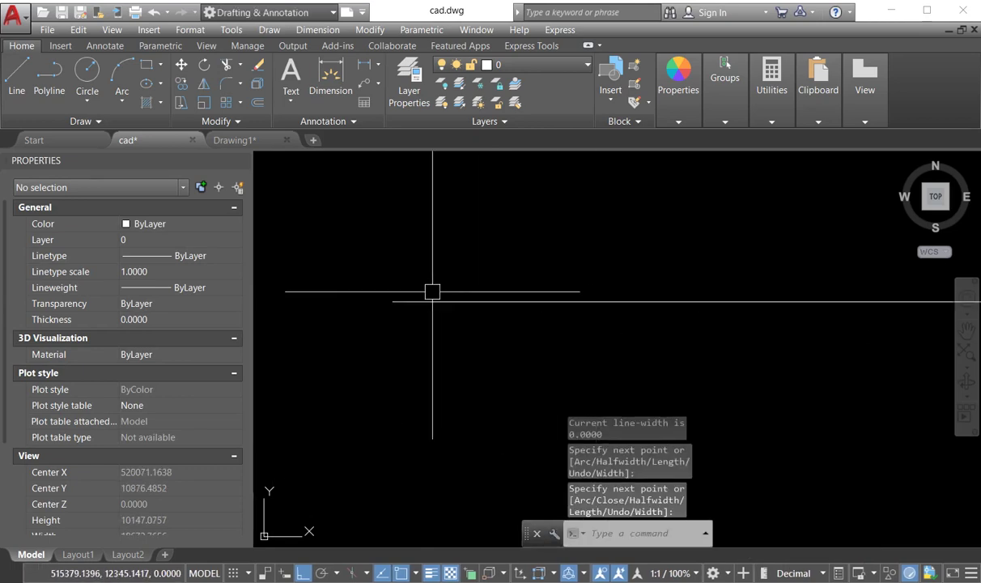
- Delete the horizontal polyline above the text block
scroll(432, 292, down, 15)
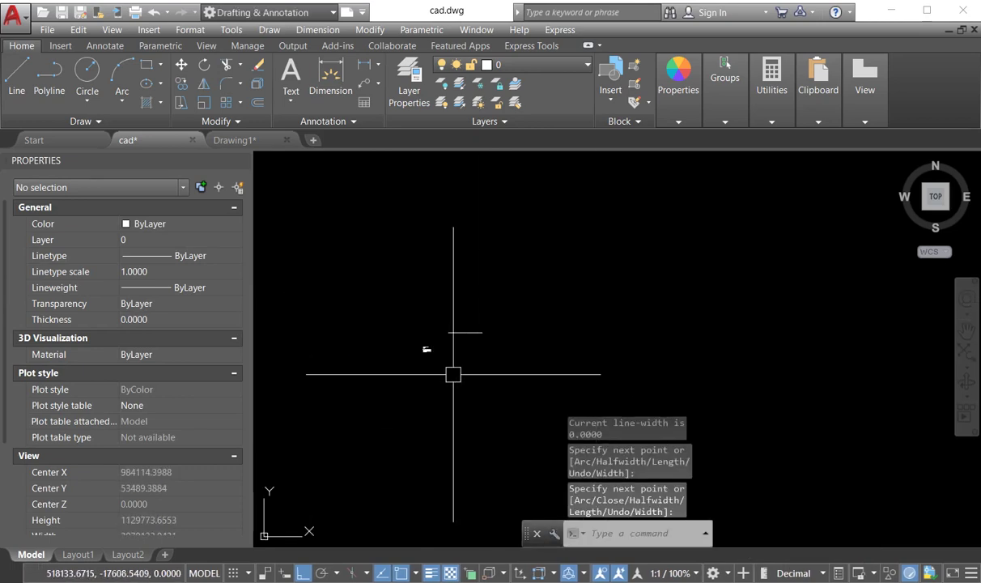
scroll(453, 374, up, 6)
click(577, 350)
click(543, 246)
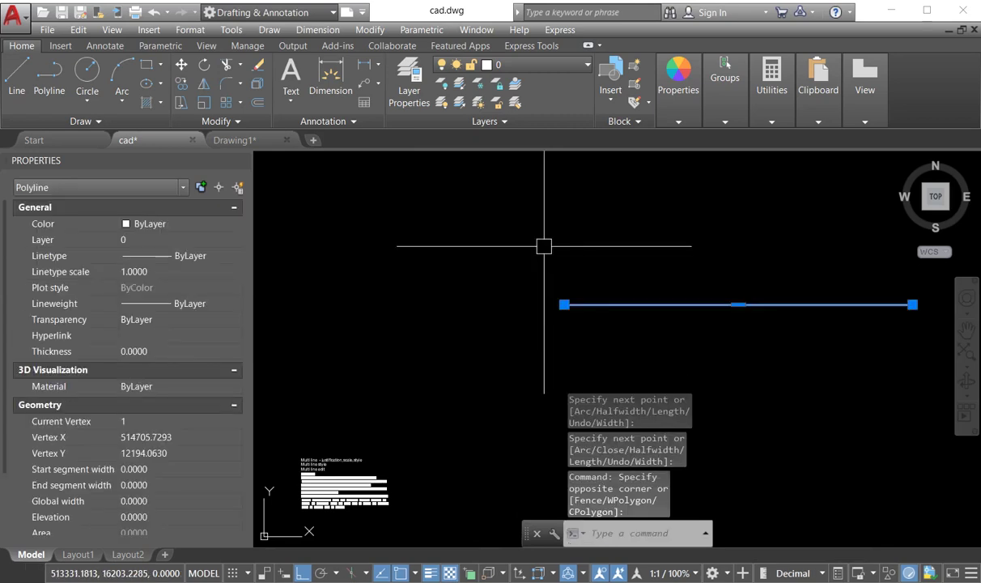
key(Delete)
- Draw a long horizontal multiline in the 300MM style in the empty area above the existing drawings
text(ML)
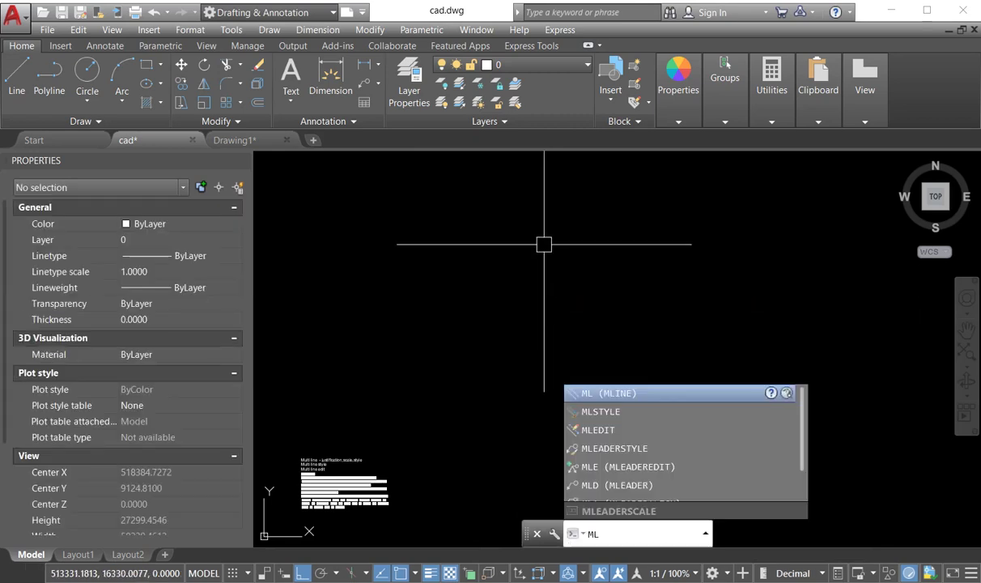
key(Return)
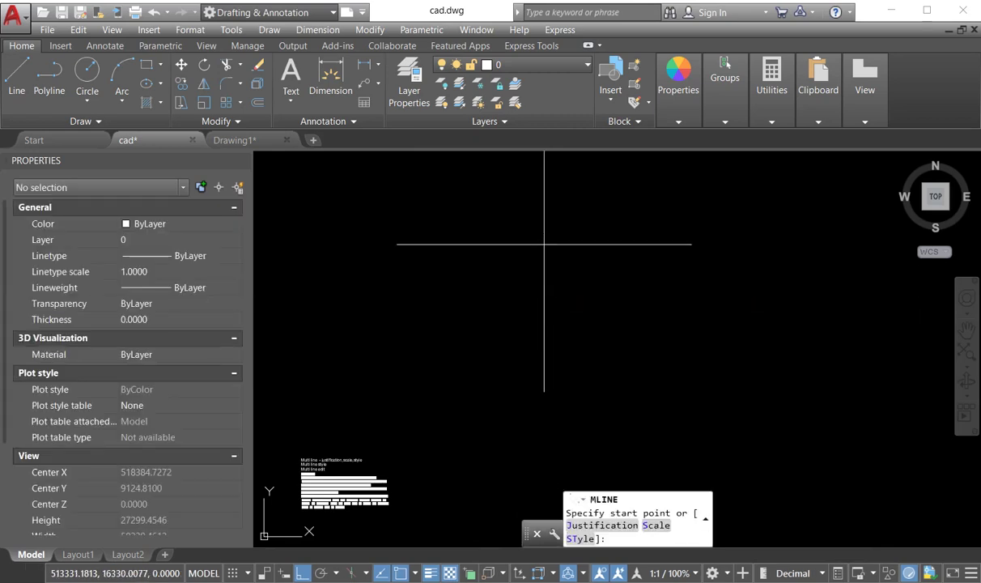
click(576, 539)
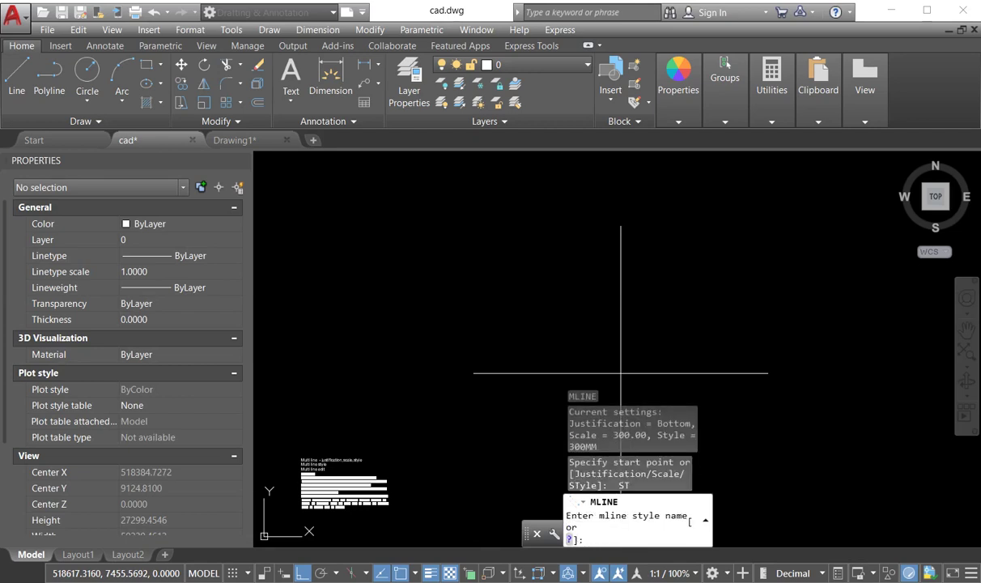
right_click(474, 426)
key(Escape)
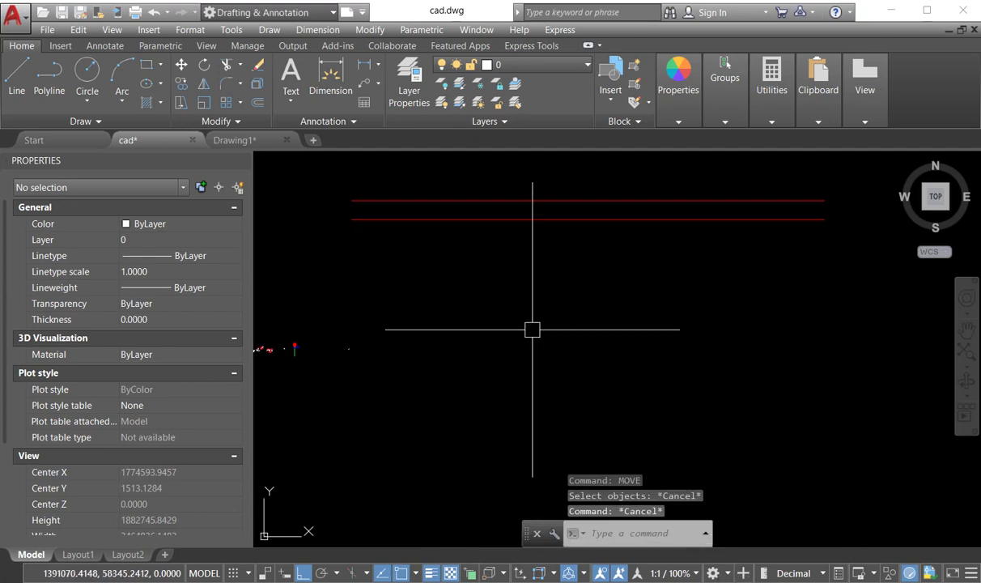
- Draw a vertical multiline in the 300MM style that crosses the horizontal red multiline
scroll(543, 329, up, 3)
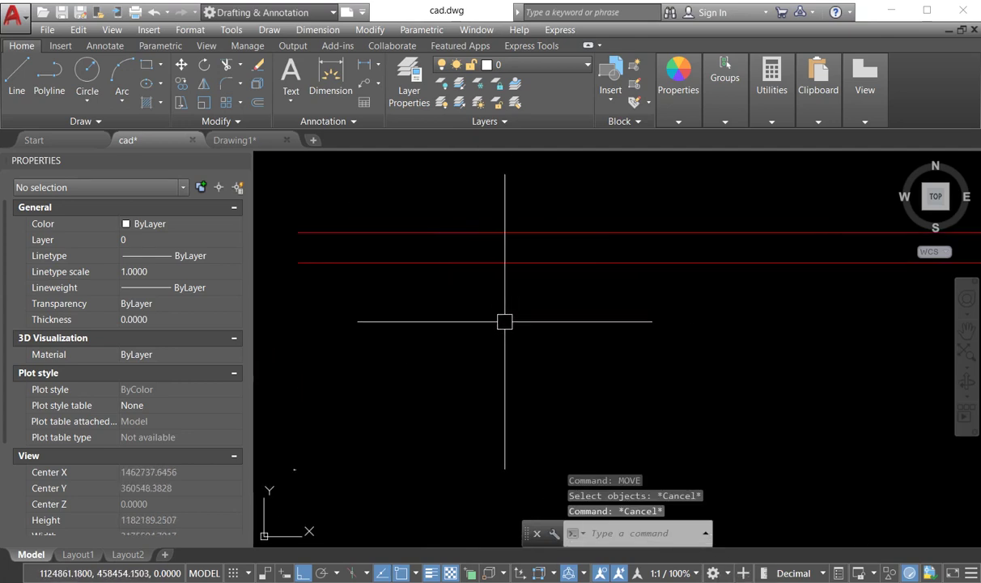
scroll(498, 337, down, 2)
text(ML)
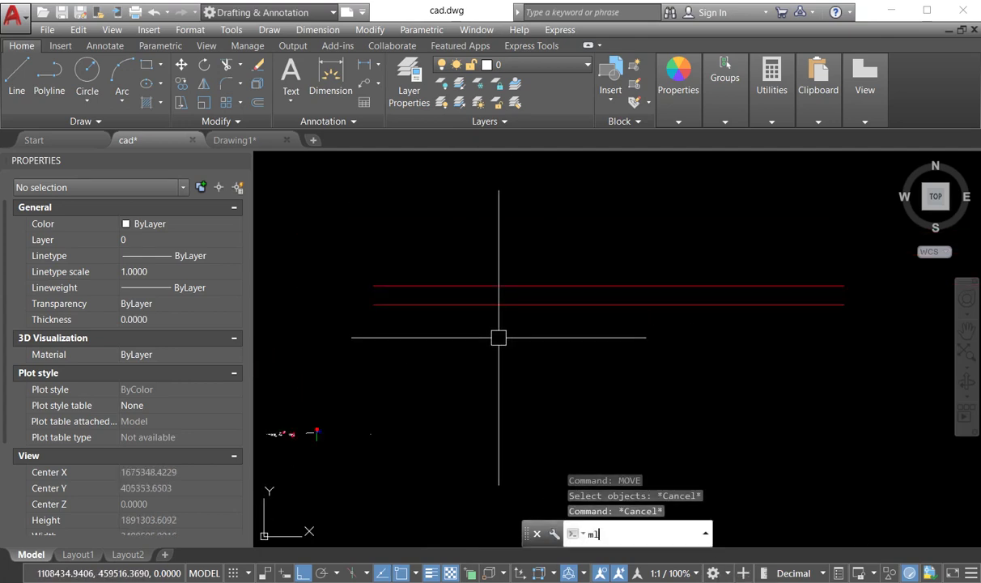
key(Return)
click(547, 195)
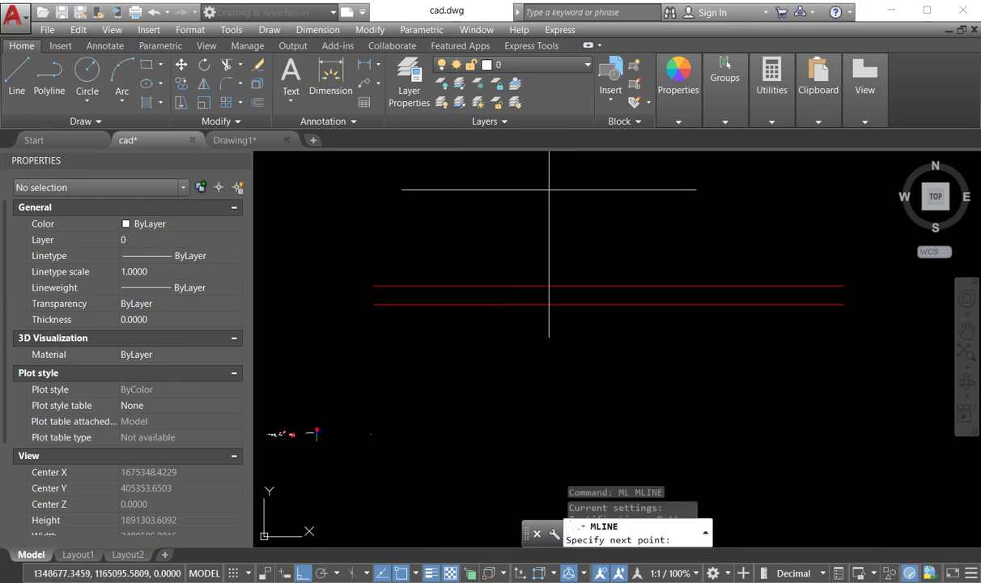
right_click(630, 348)
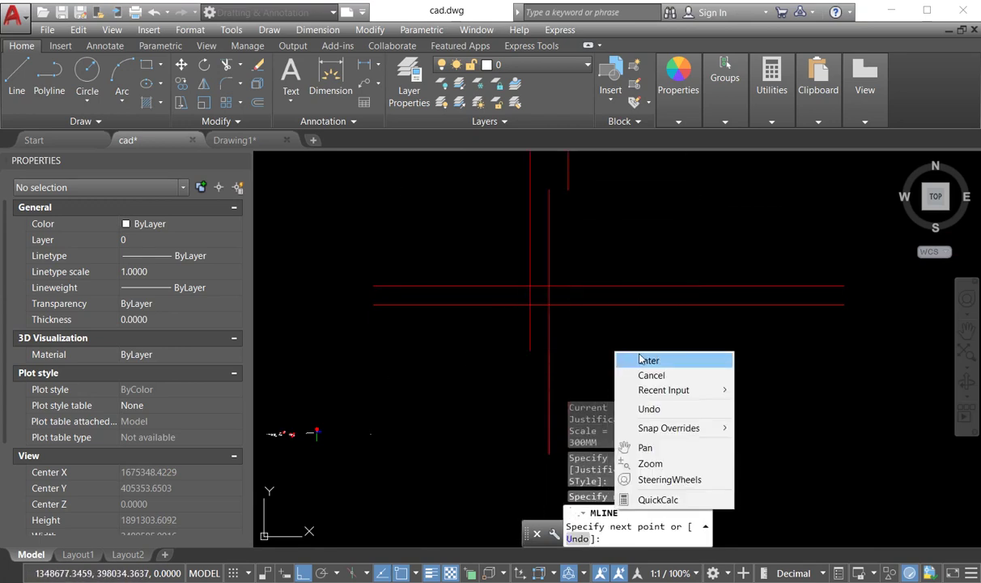
click(648, 356)
- Copy the pair of crossing multilines straight down to place a second cross below the original
scroll(466, 345, down, 4)
scroll(482, 339, up, 2)
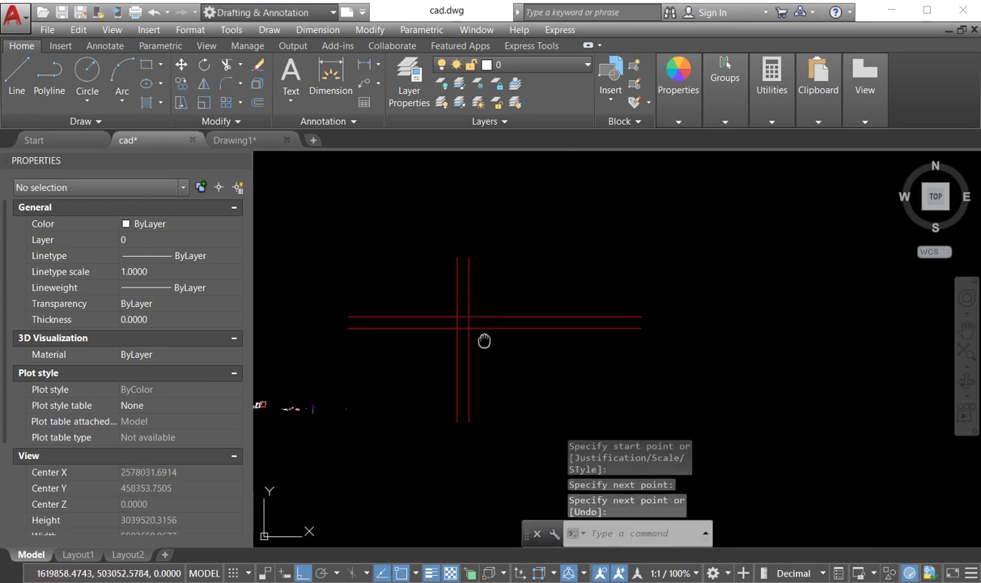
text(co)
key(Return)
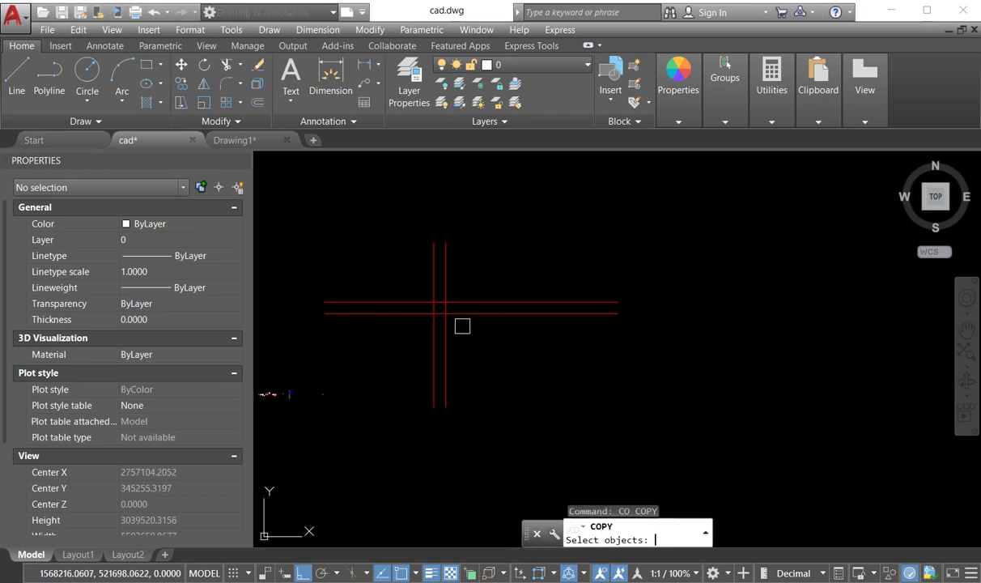
click(462, 325)
click(408, 265)
key(Return)
click(471, 341)
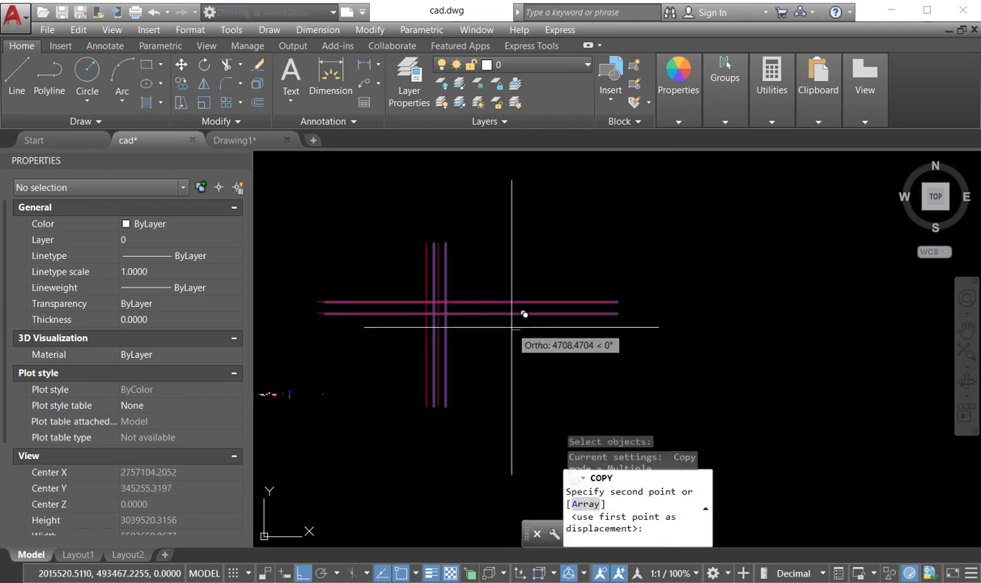
scroll(464, 338, down, 2)
middle_drag(464, 338, 419, 243)
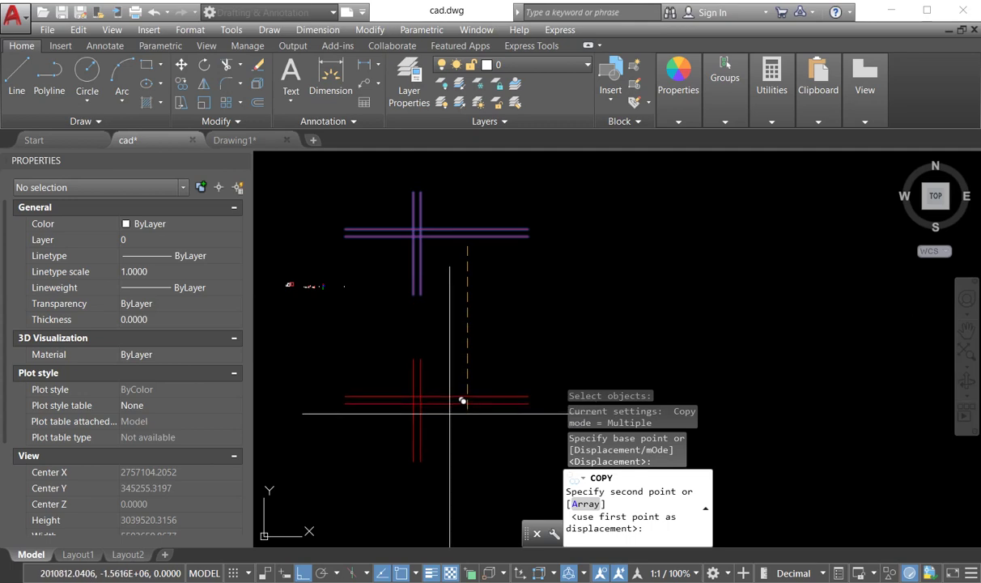
click(465, 398)
- Place a copy of the cross beside the original, turn Ortho off, and place another diagonally to complete a two-by-two grid
click(726, 405)
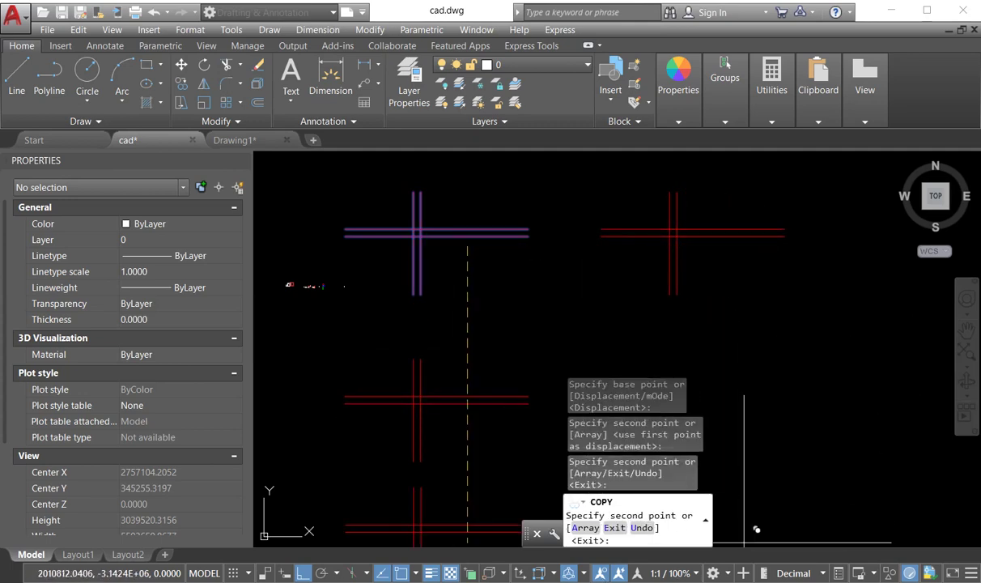
click(314, 574)
middle_drag(550, 449, 591, 227)
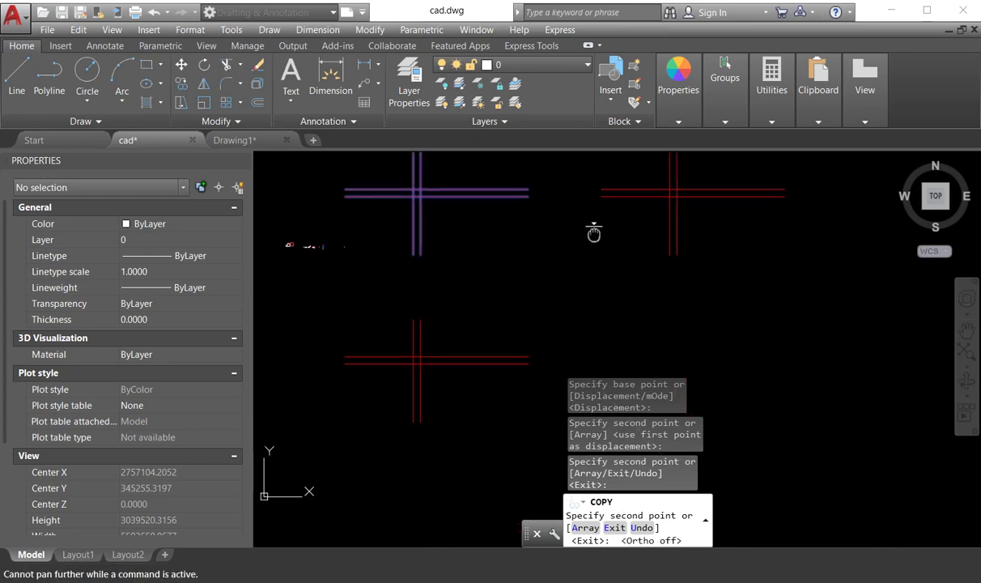
click(723, 370)
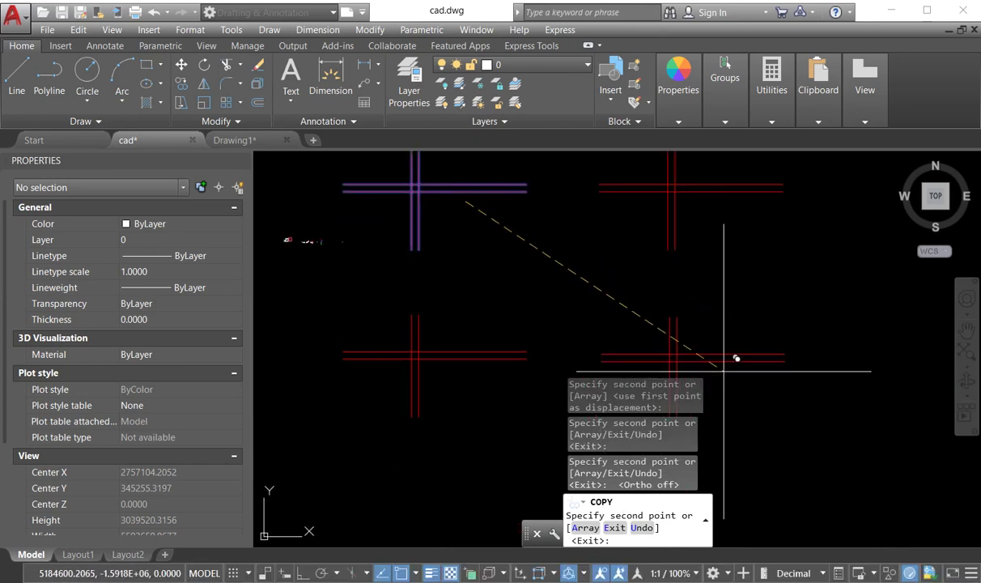
right_click(759, 313)
click(789, 323)
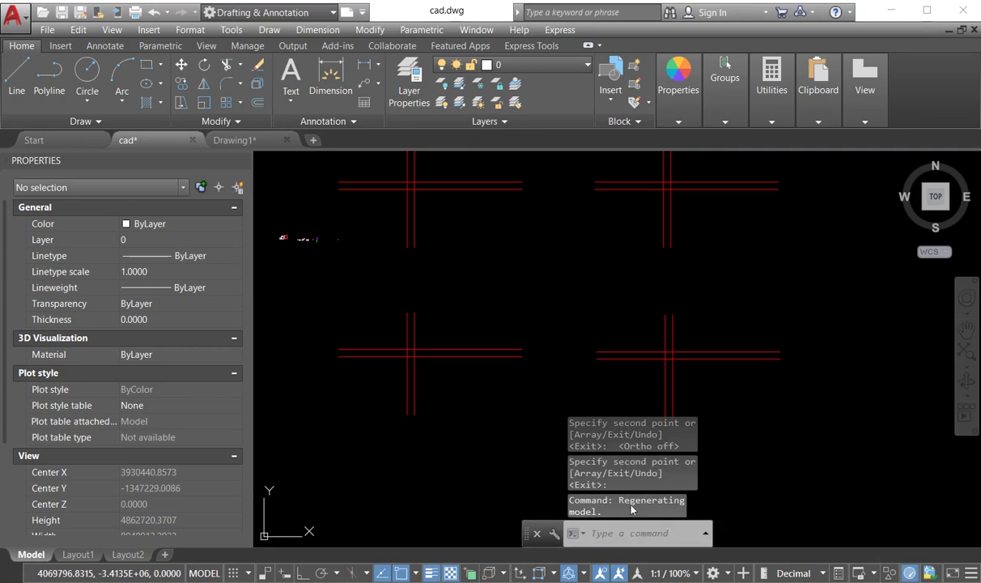
- Apply the Corner Joint multiline edit to the lower-left cross, keeping its right horizontal and lower vertical arms
text(m)
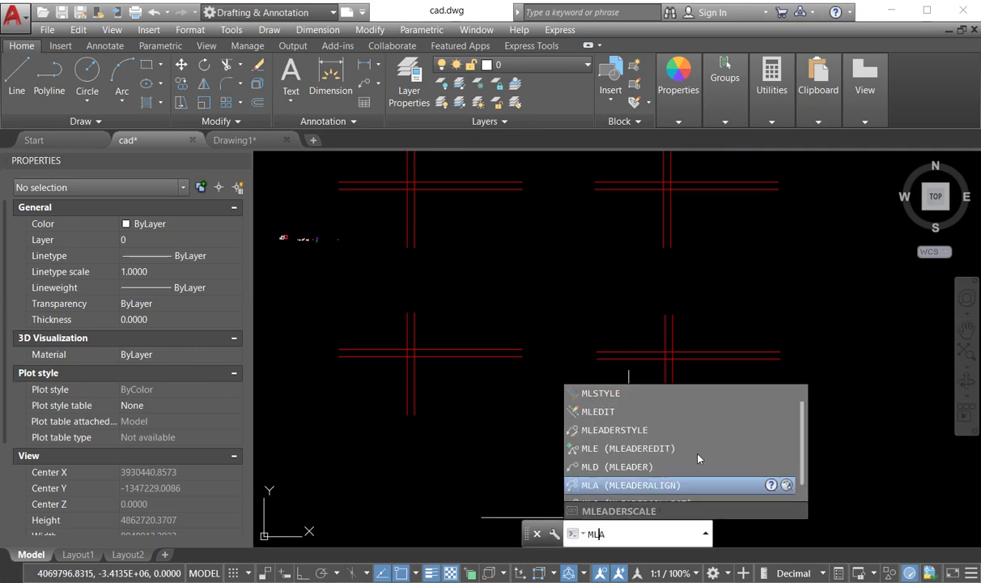
click(600, 413)
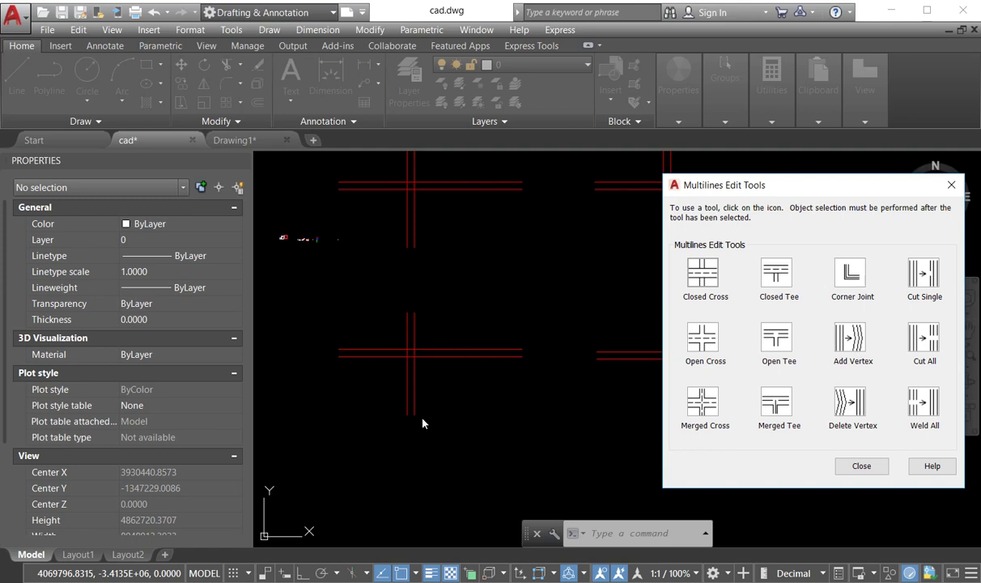
click(850, 275)
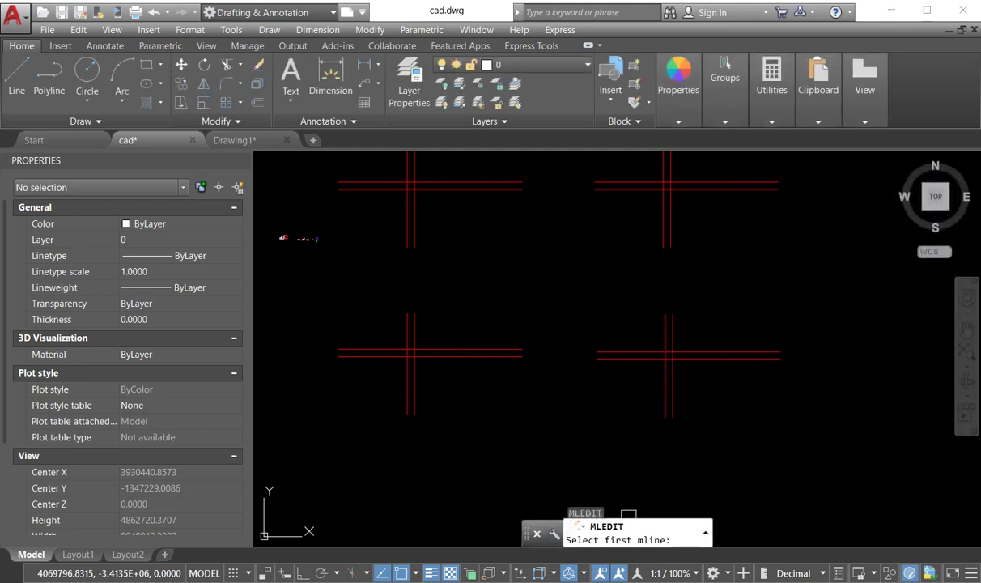
click(420, 353)
click(414, 383)
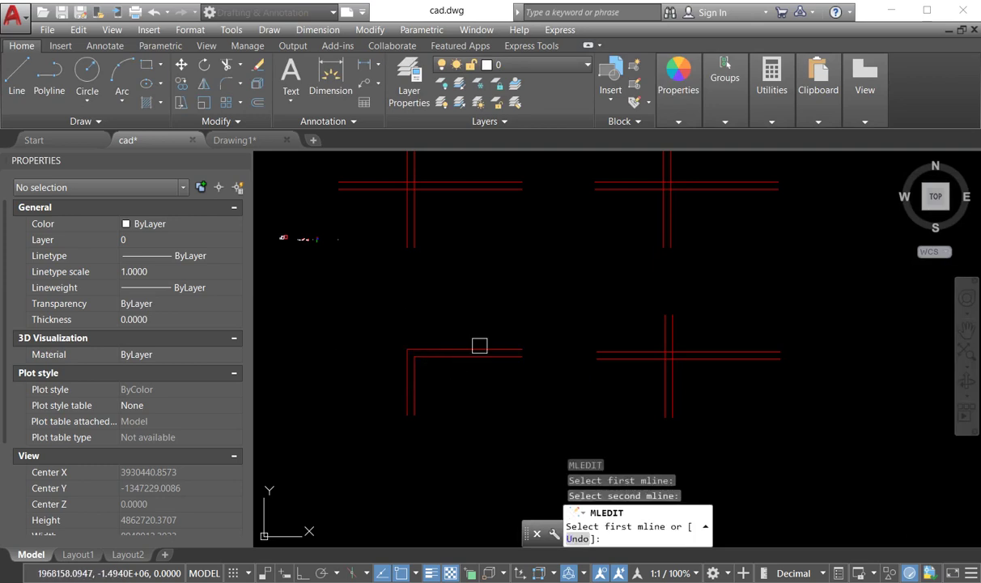
right_click(520, 312)
click(553, 320)
- Apply the Closed Cross multiline edit to the upper-left cross, picking the vertical multiline first and the horizontal one second
mouse_move(519, 350)
middle_down()
mouse_move(541, 359)
mouse_move(530, 381)
middle_up()
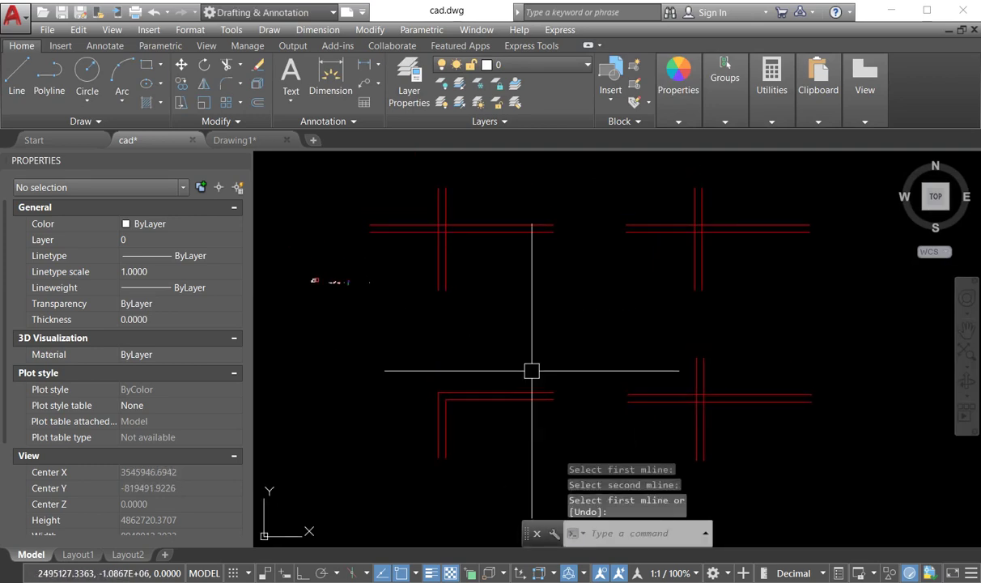
text(MLSTYLE)
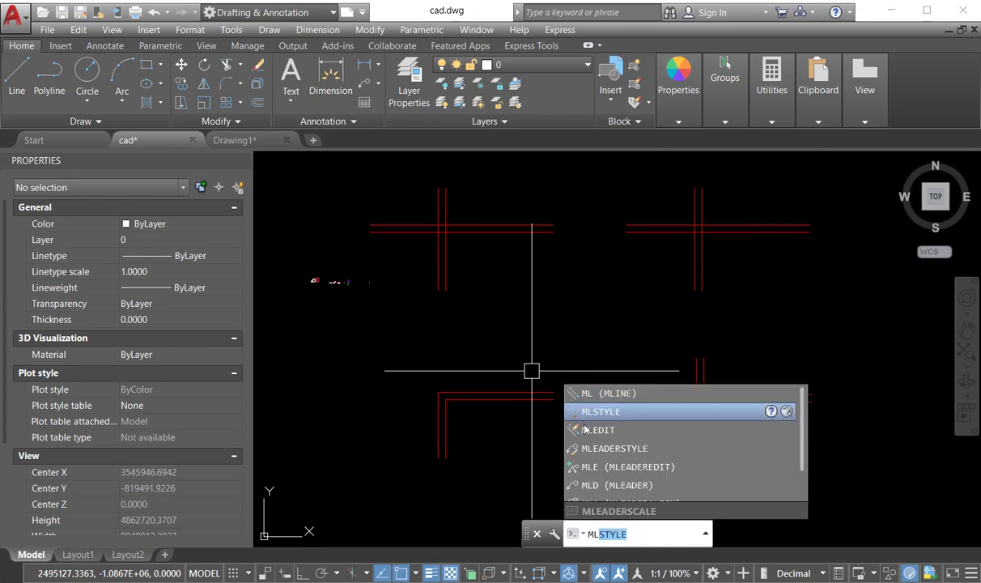
click(595, 429)
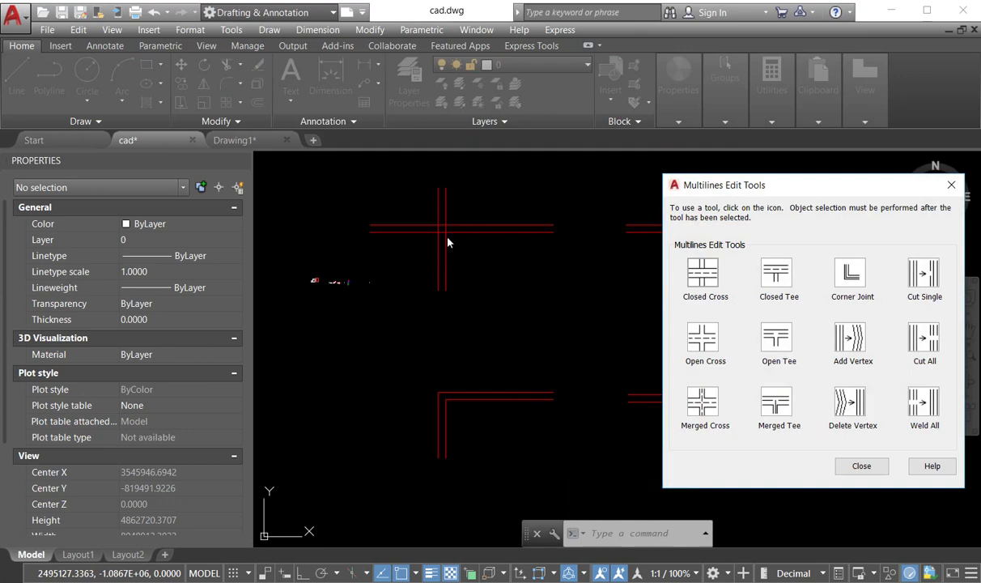
click(693, 278)
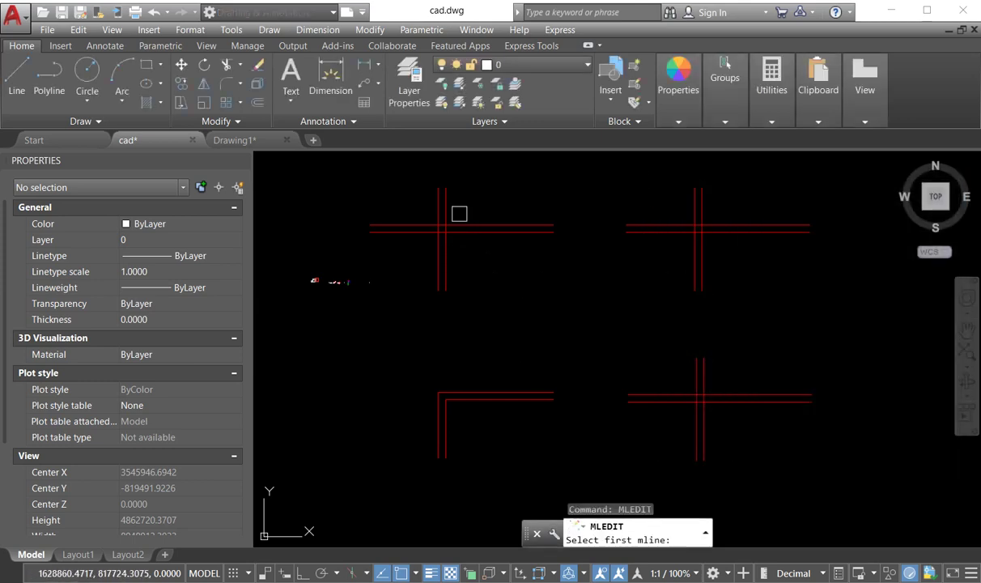
click(444, 259)
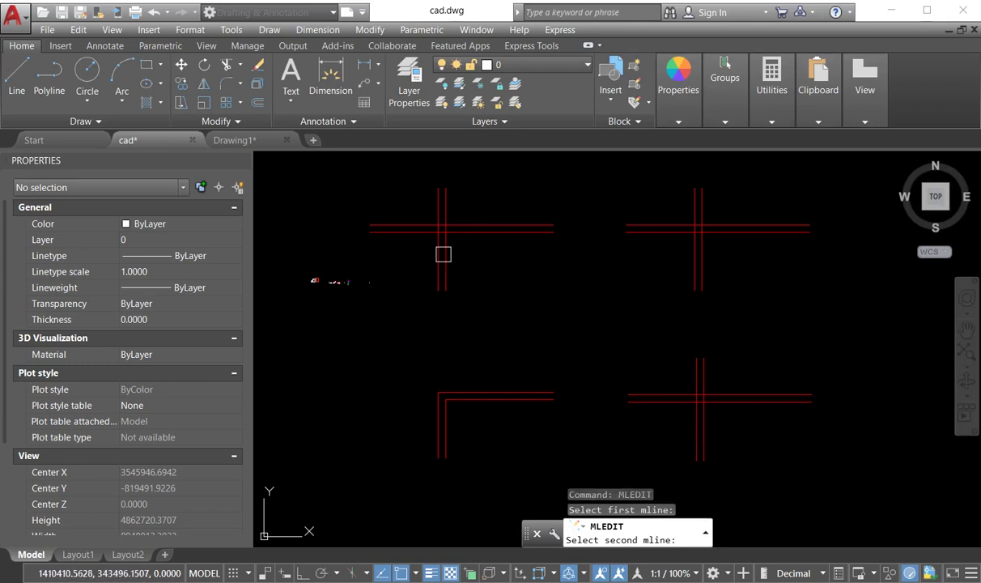
click(468, 229)
right_click(547, 280)
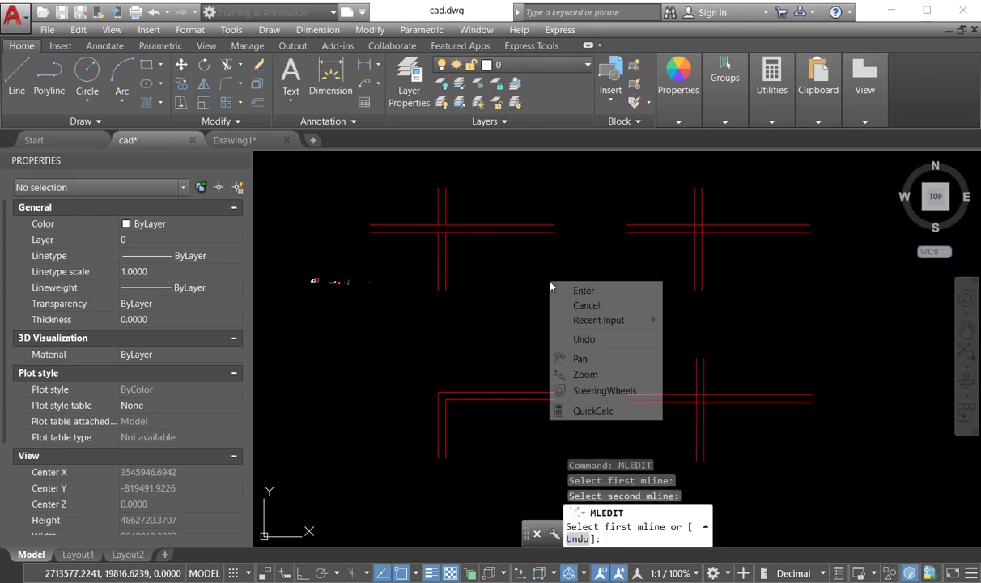
click(567, 285)
middle_drag(591, 302, 574, 308)
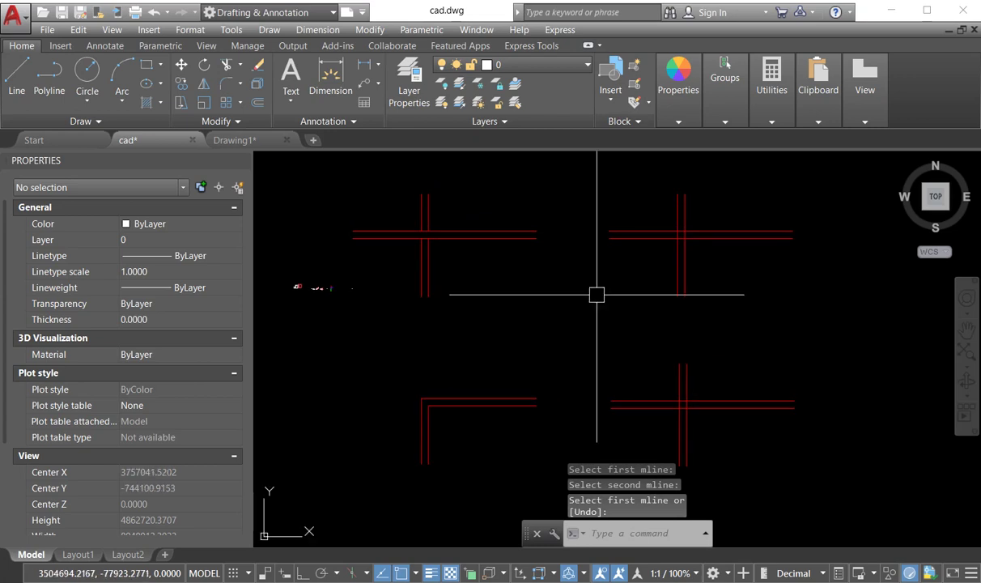
text(MLEDIT)
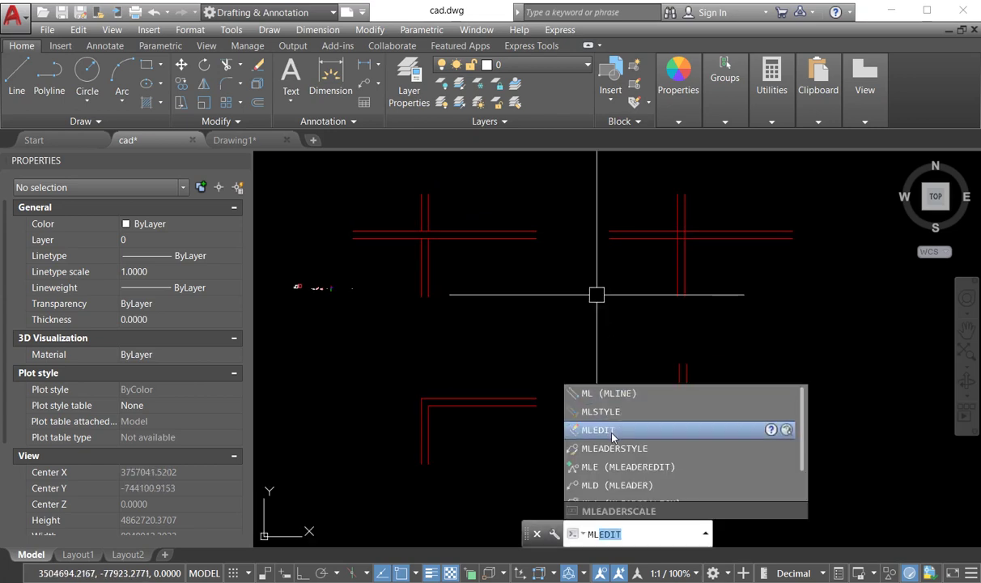
click(599, 430)
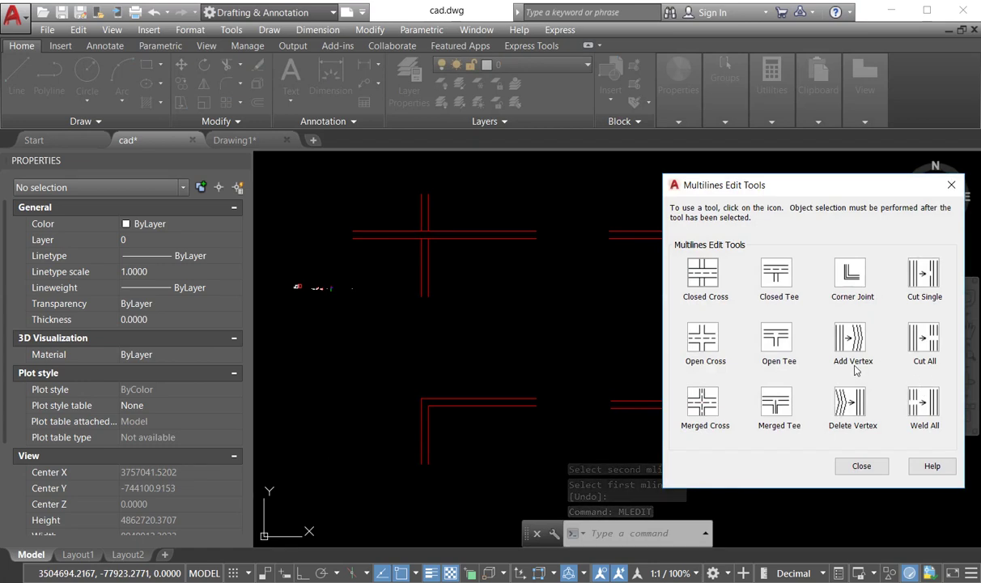
key(Escape)
- Select both multilines of the corner joint to examine their grips, and clear the selection
click(493, 403)
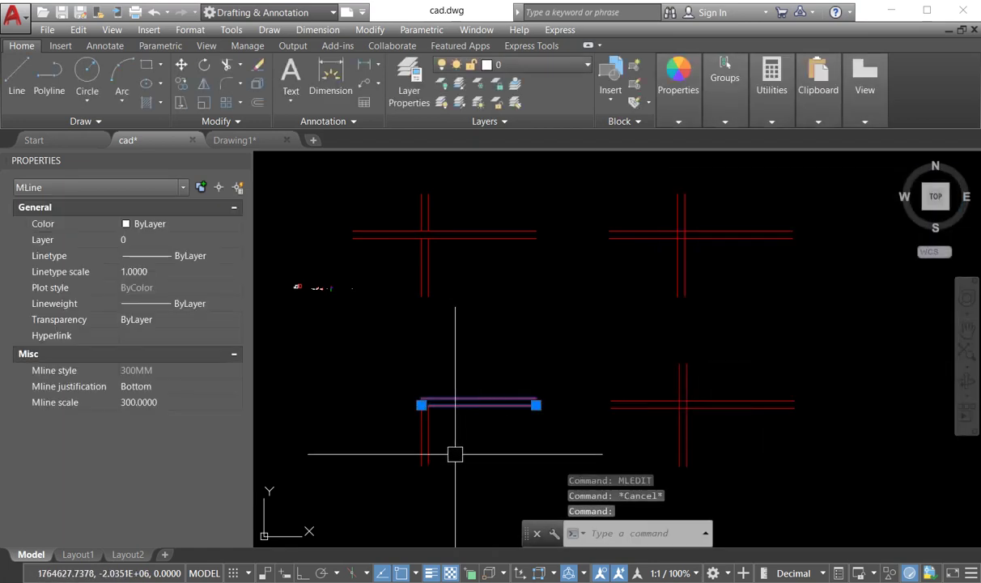
scroll(416, 444, up, 4)
click(486, 431)
click(351, 390)
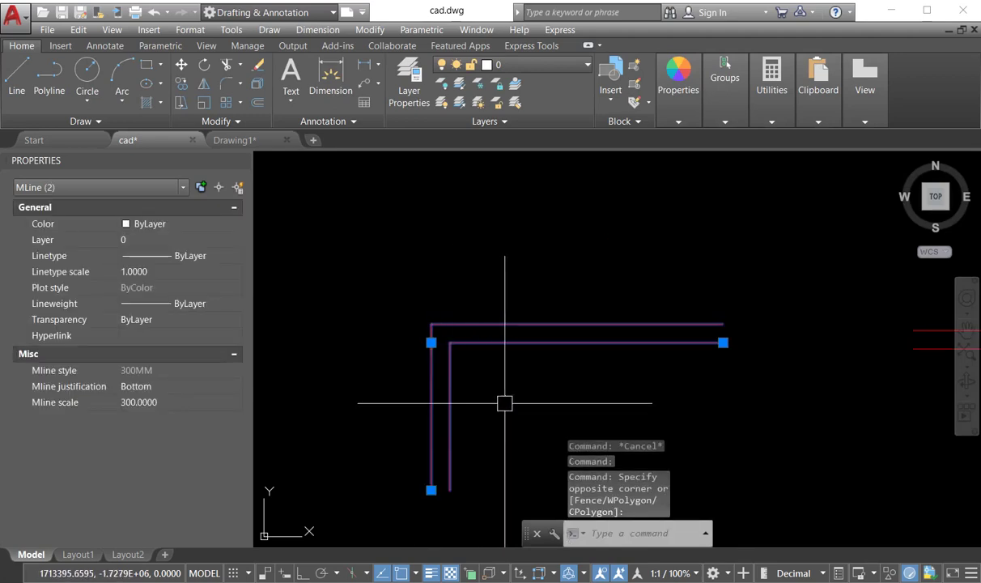
middle_drag(504, 402, 493, 391)
key(Escape)
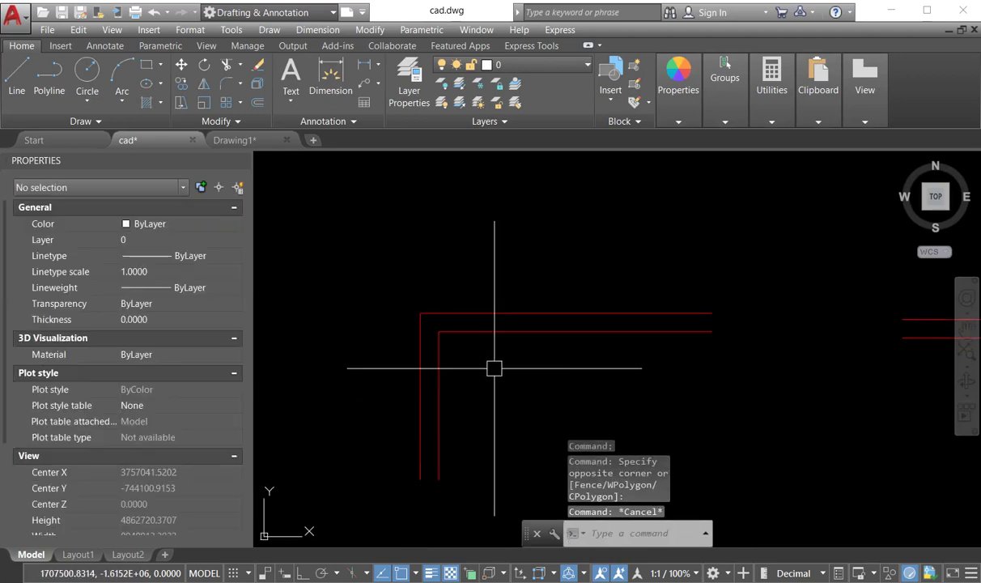
- Use Add Vertex to insert a vertex midway along both the horizontal and the vertical multiline of the corner joint
text(ml)
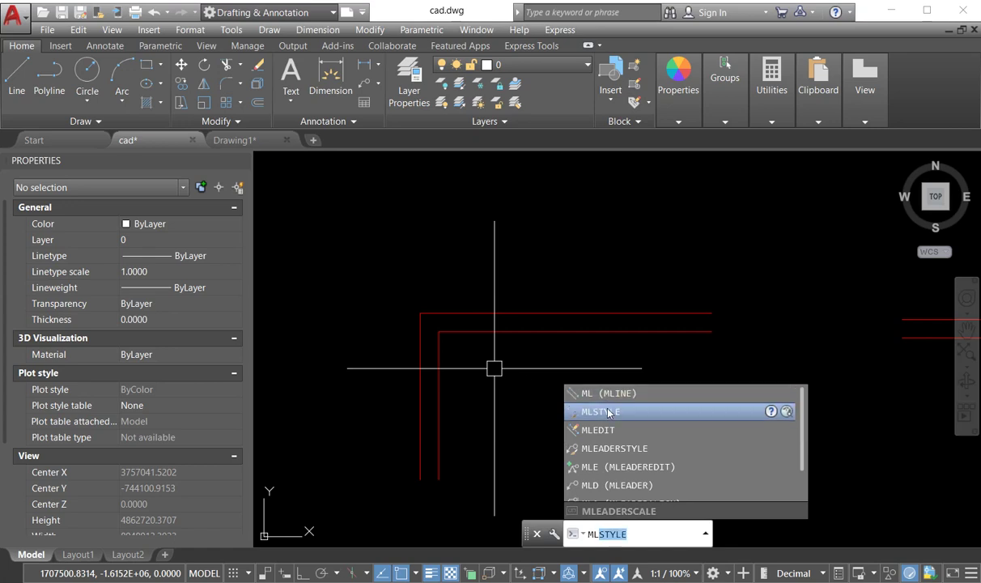
click(571, 405)
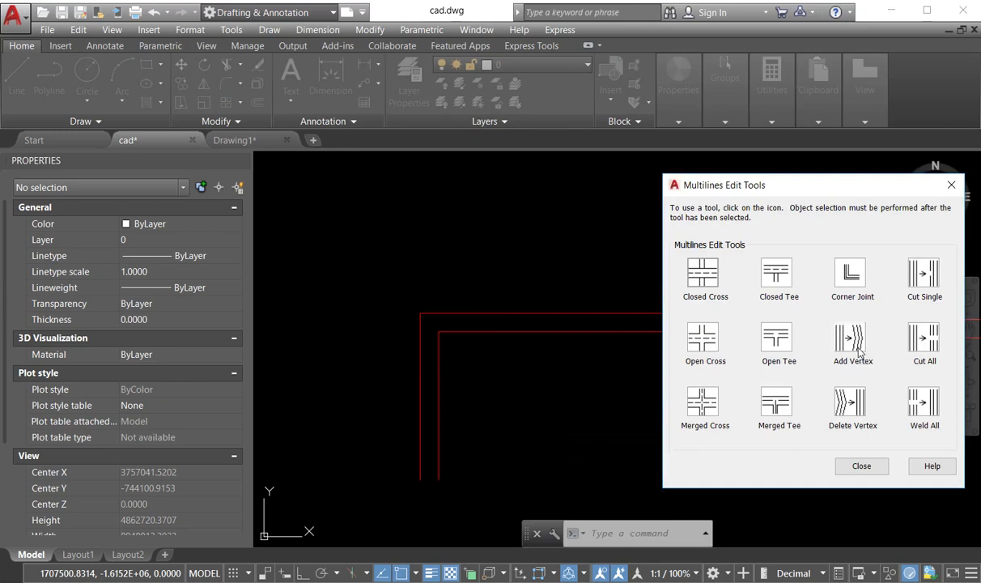
click(860, 350)
click(576, 315)
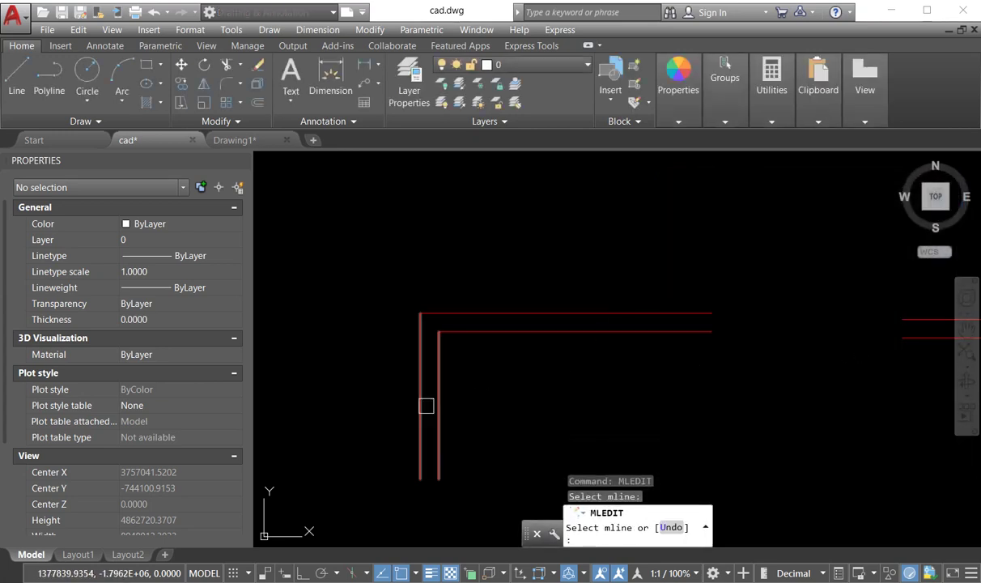
right_click(519, 386)
click(531, 390)
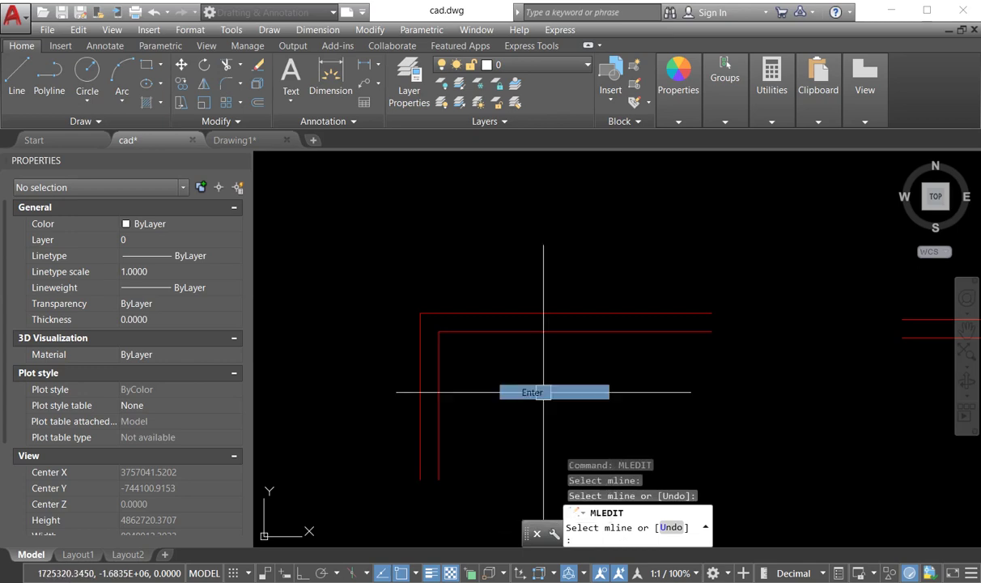
- Stretch the horizontal multiline's added vertex downward into a V and move it back up above the corner to form a peak
click(570, 328)
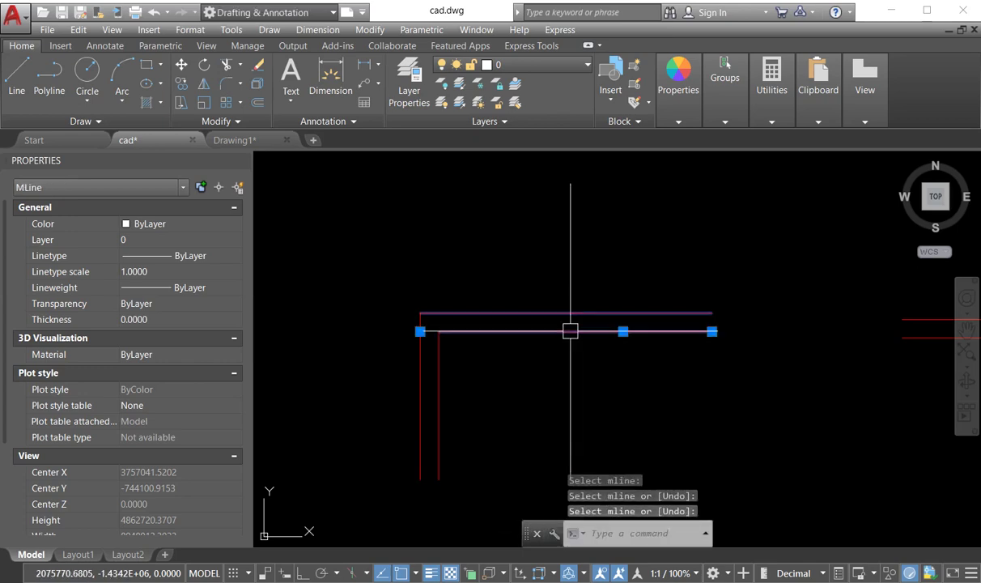
click(622, 331)
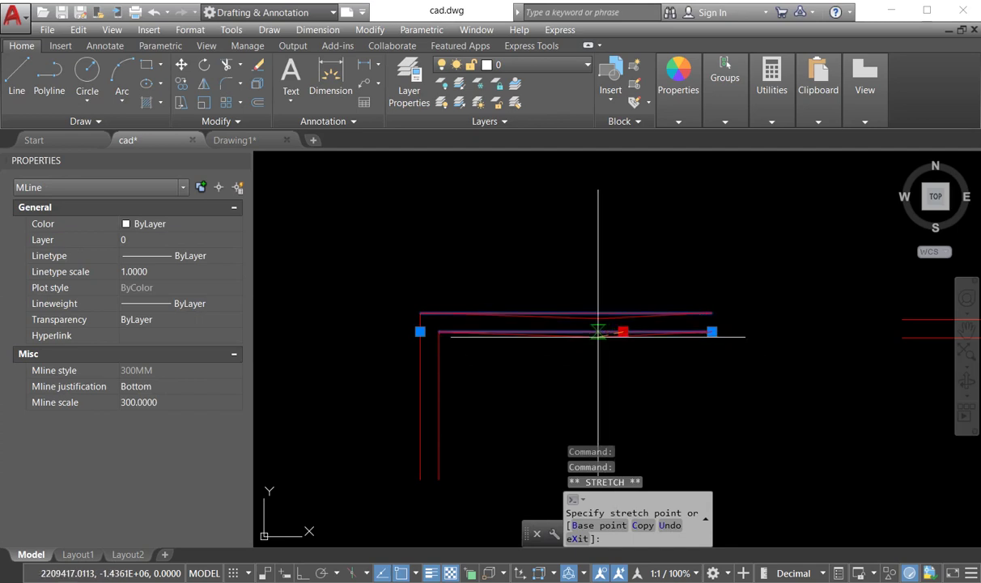
click(559, 413)
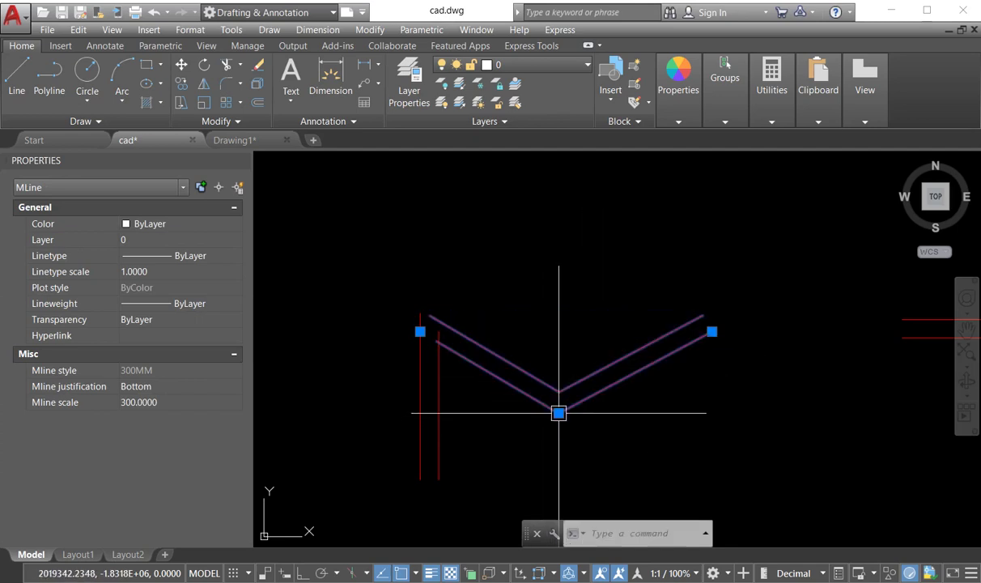
click(559, 413)
click(559, 226)
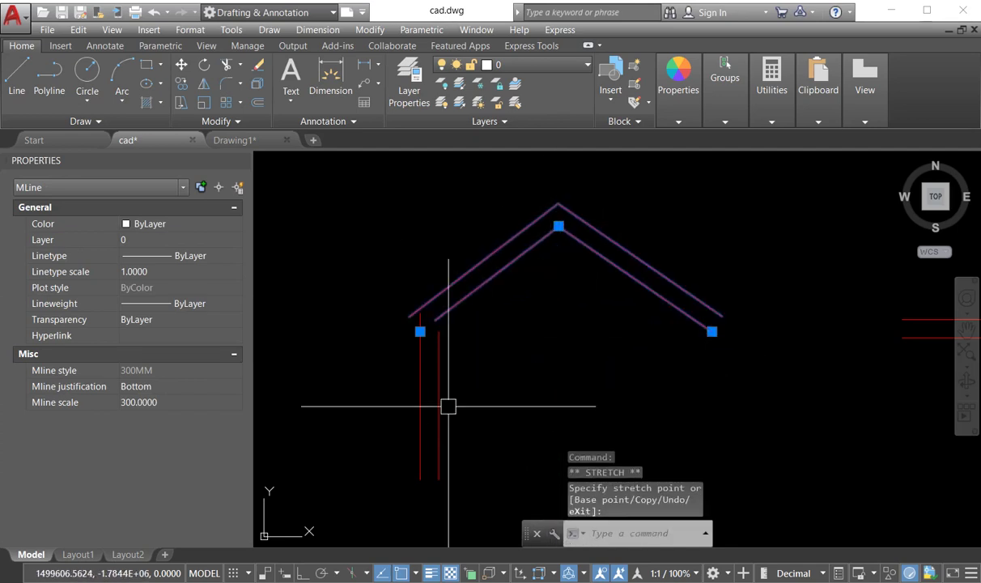
- Stretch the added vertex of the corner's vertical multiline outward to the left, forming a sideways V
click(438, 405)
click(420, 405)
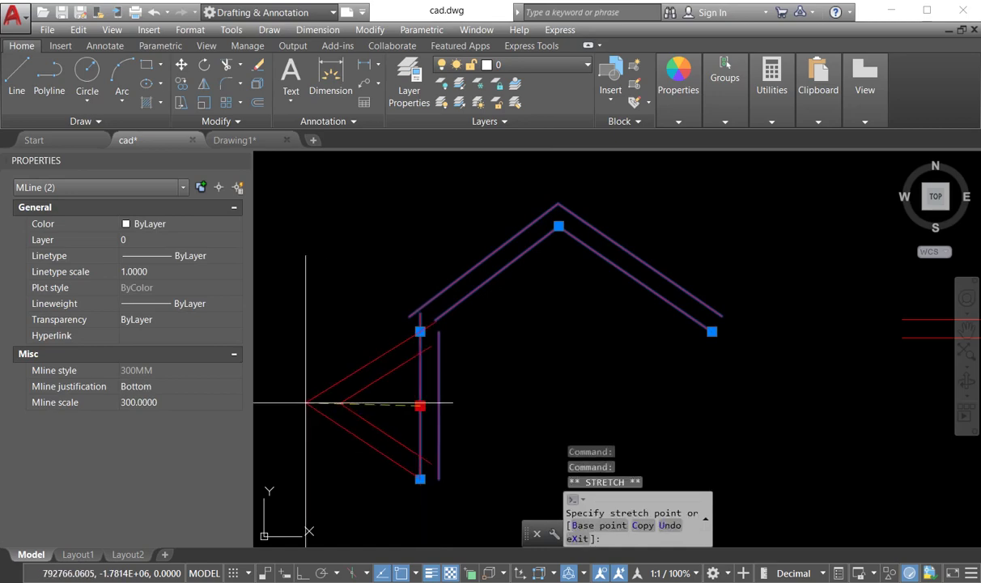
click(313, 413)
- Review the available multiline edit tools again and close the dialog without applying one
right_click(502, 357)
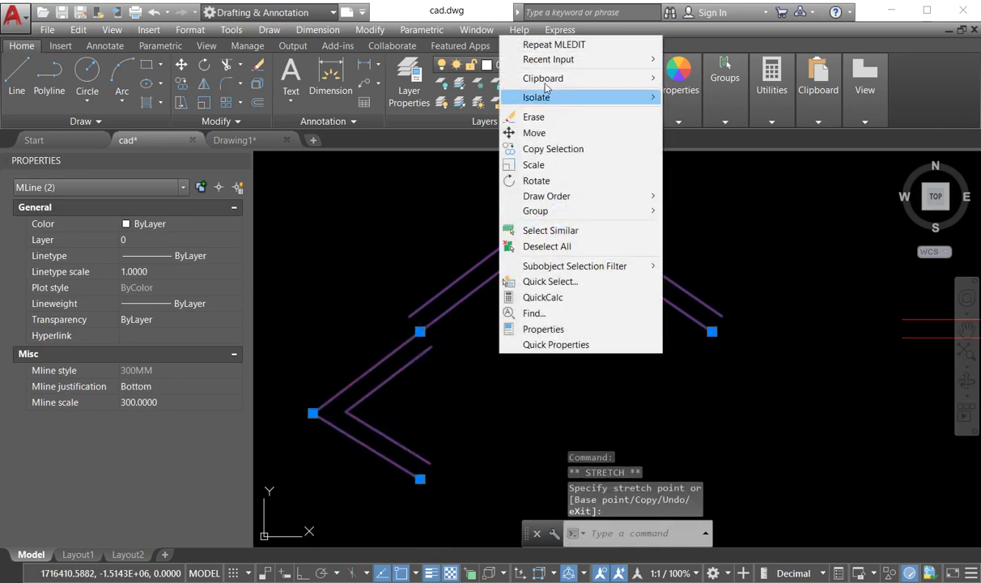
click(552, 44)
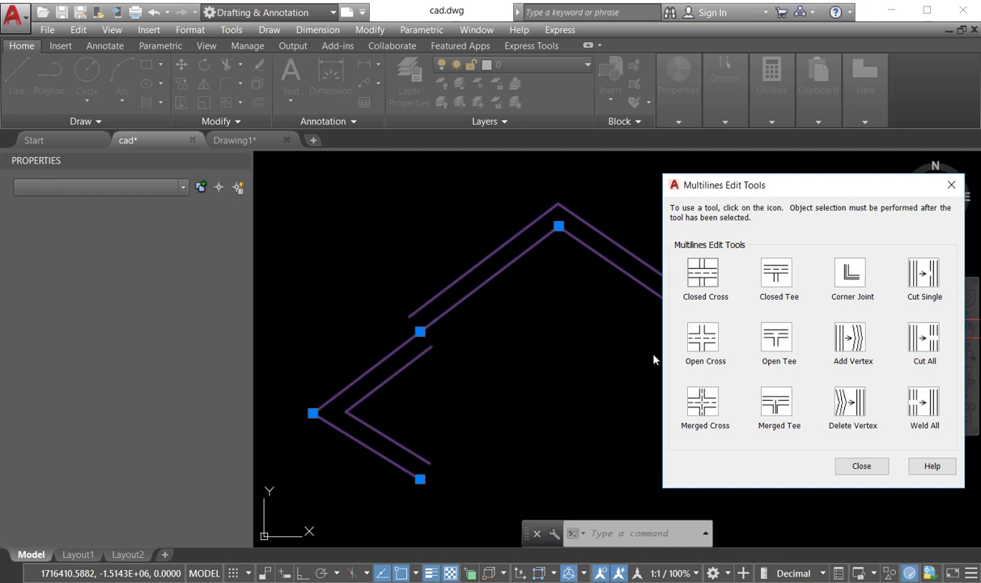
click(860, 466)
- Return the view to the older drawings, around the red circle, blue rectangles and green line
scroll(569, 291, down, 5)
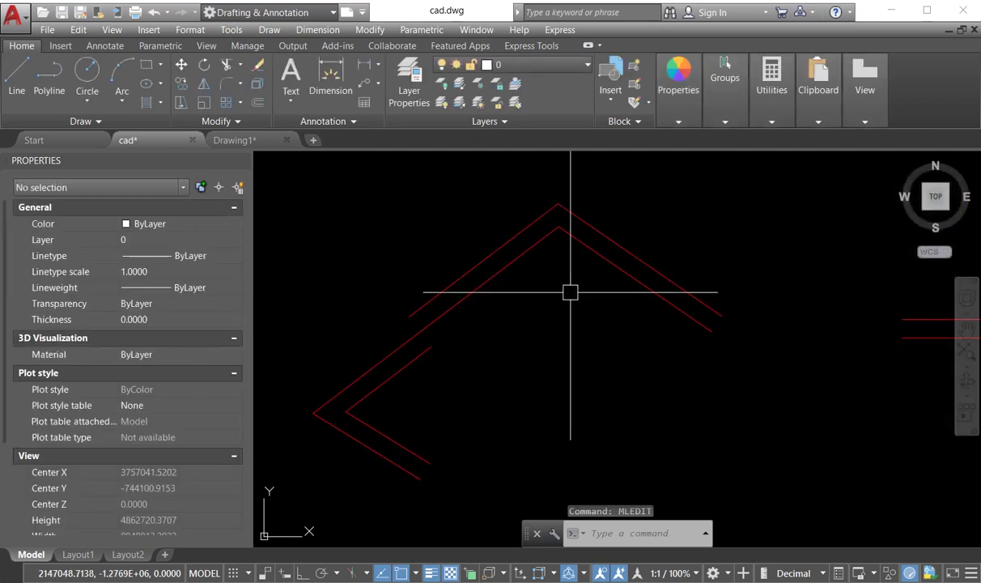
scroll(510, 300, up, 5)
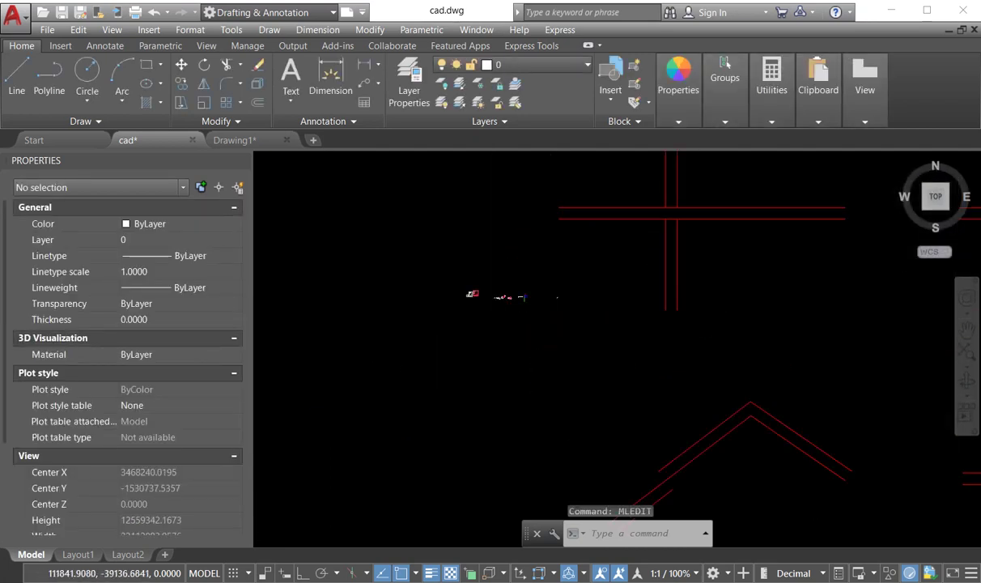
scroll(510, 301, up, 7)
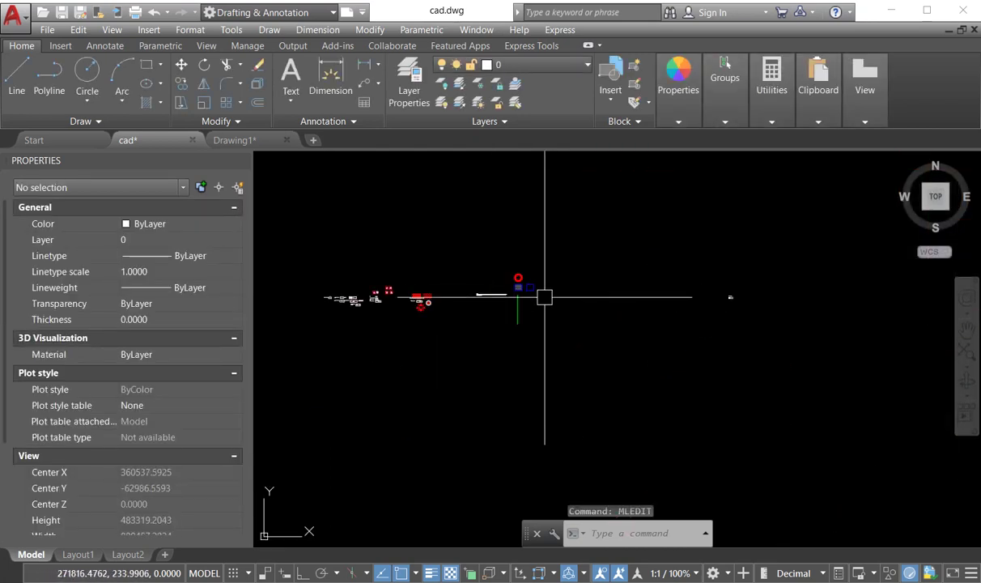
middle_drag(545, 293, 588, 305)
scroll(555, 281, up, 4)
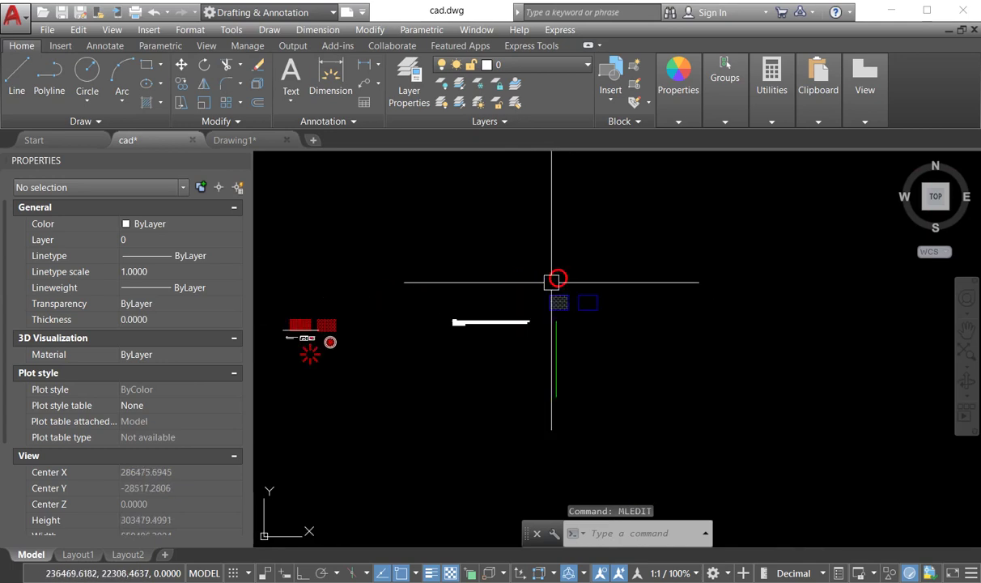